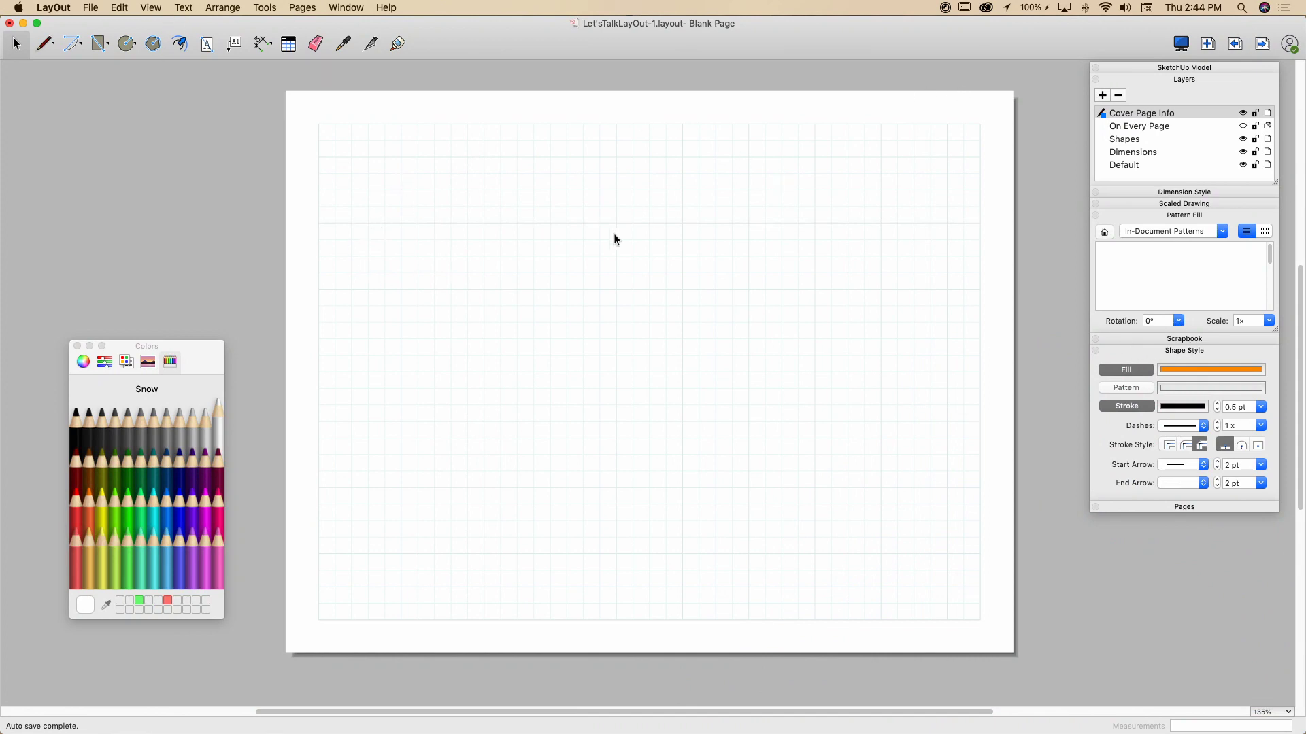
# Move the Colors window aside, then try the Mercury grey pencil and settle on Snow white.
pyautogui.moveTo(160, 340); pyautogui.dragTo(181, 325)
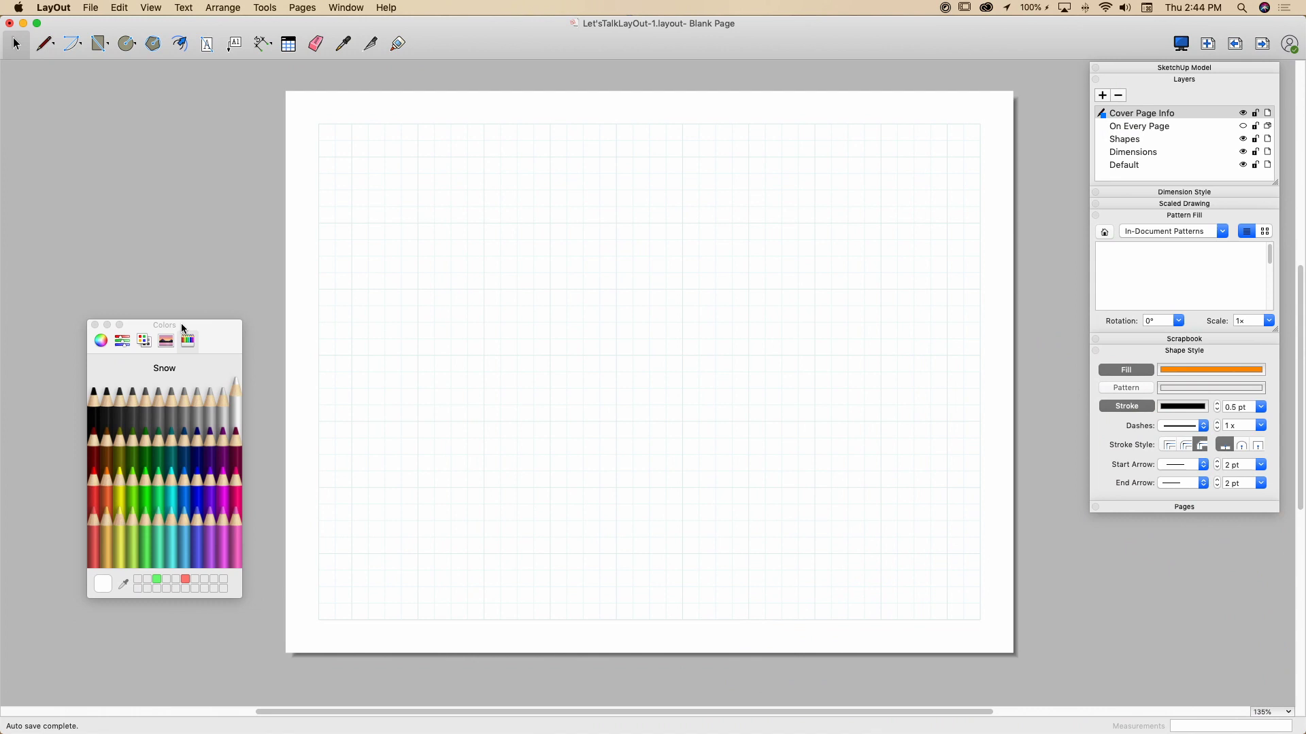
pyautogui.click(223, 408)
pyautogui.click(234, 404)
# Collapse and re-expand the Layers, Pattern Fill and Shape Style panels.
pyautogui.click(1184, 79)
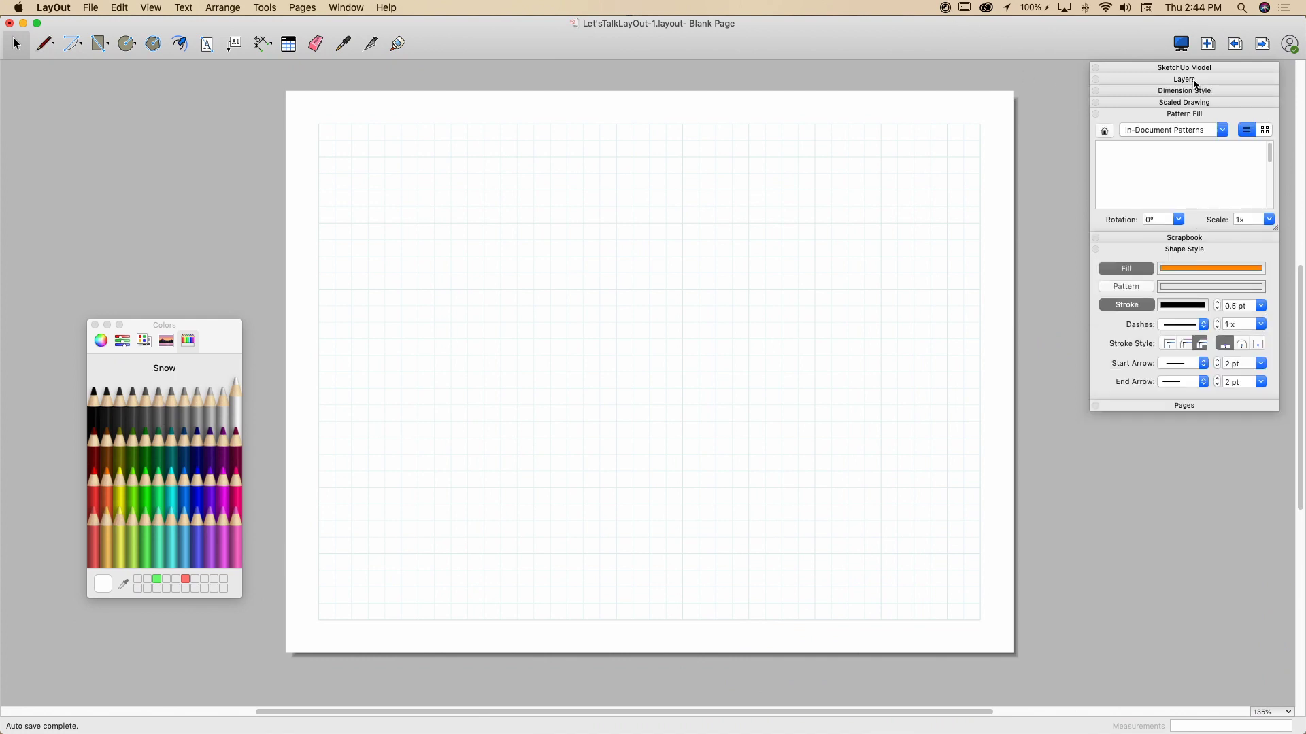
pyautogui.click(1183, 80)
pyautogui.click(1194, 214)
pyautogui.click(1196, 216)
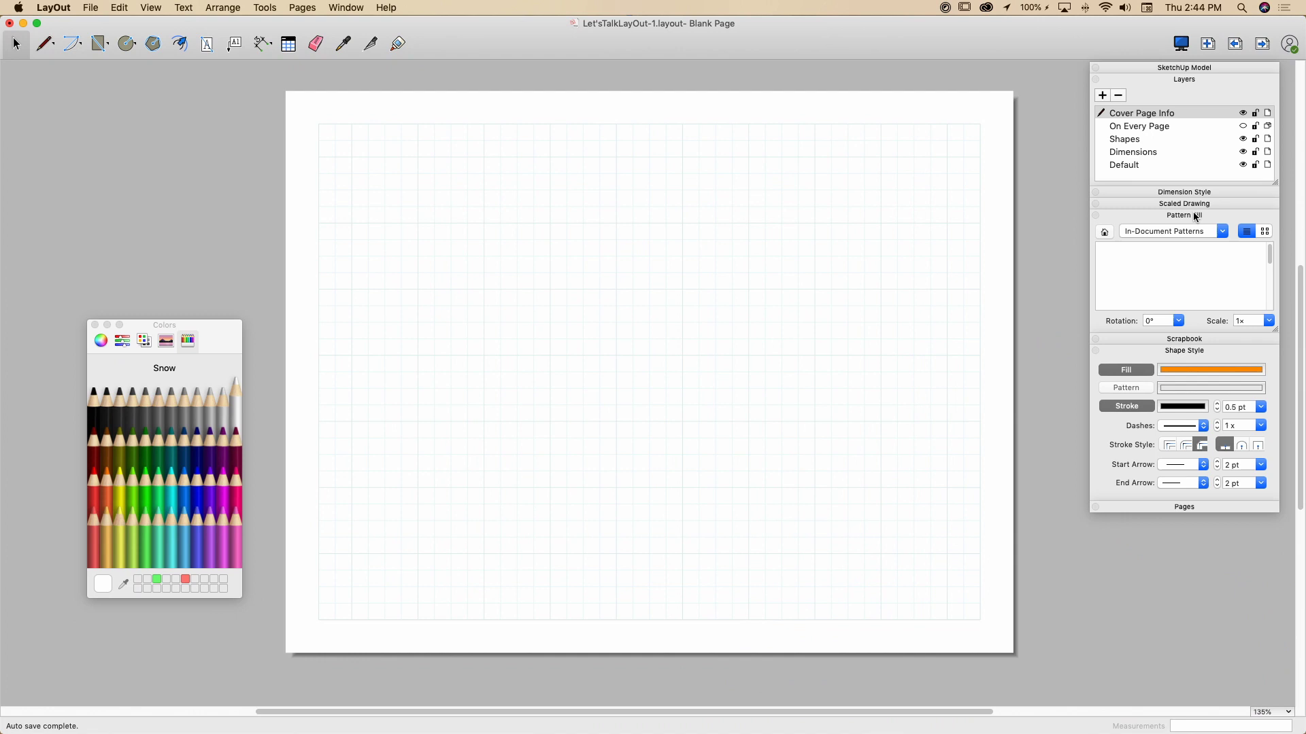
pyautogui.click(1185, 351)
pyautogui.click(1184, 351)
# Choose the Line tool and check the Fill and Stroke colour settings.
pyautogui.click(45, 45)
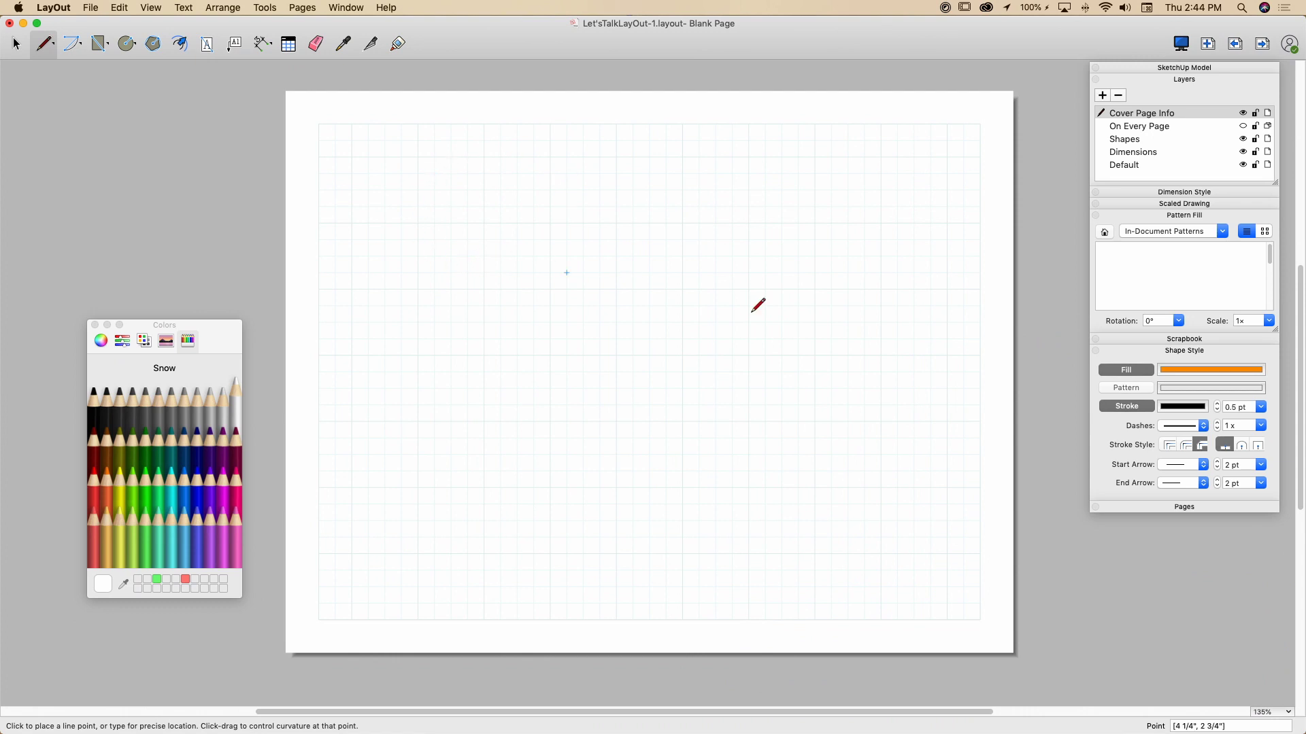
pyautogui.click(1183, 369)
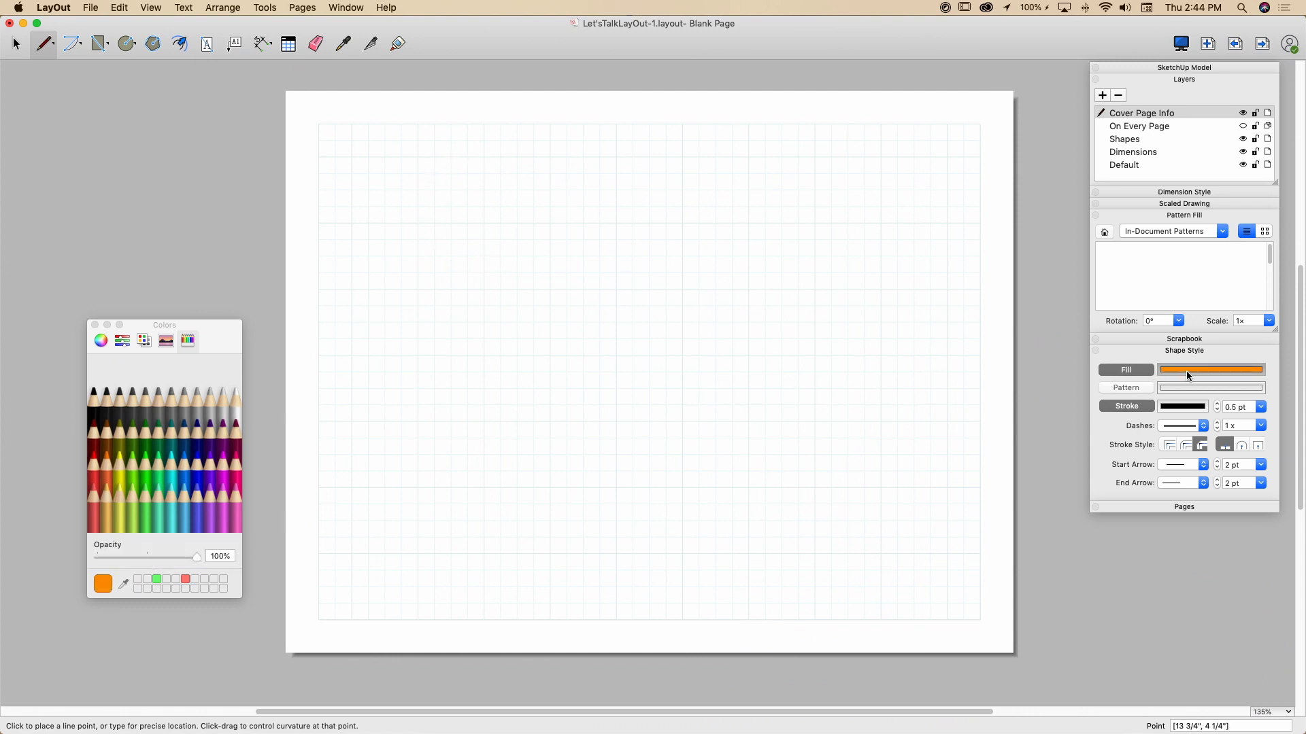
pyautogui.click(1172, 407)
pyautogui.click(1171, 375)
pyautogui.click(1168, 408)
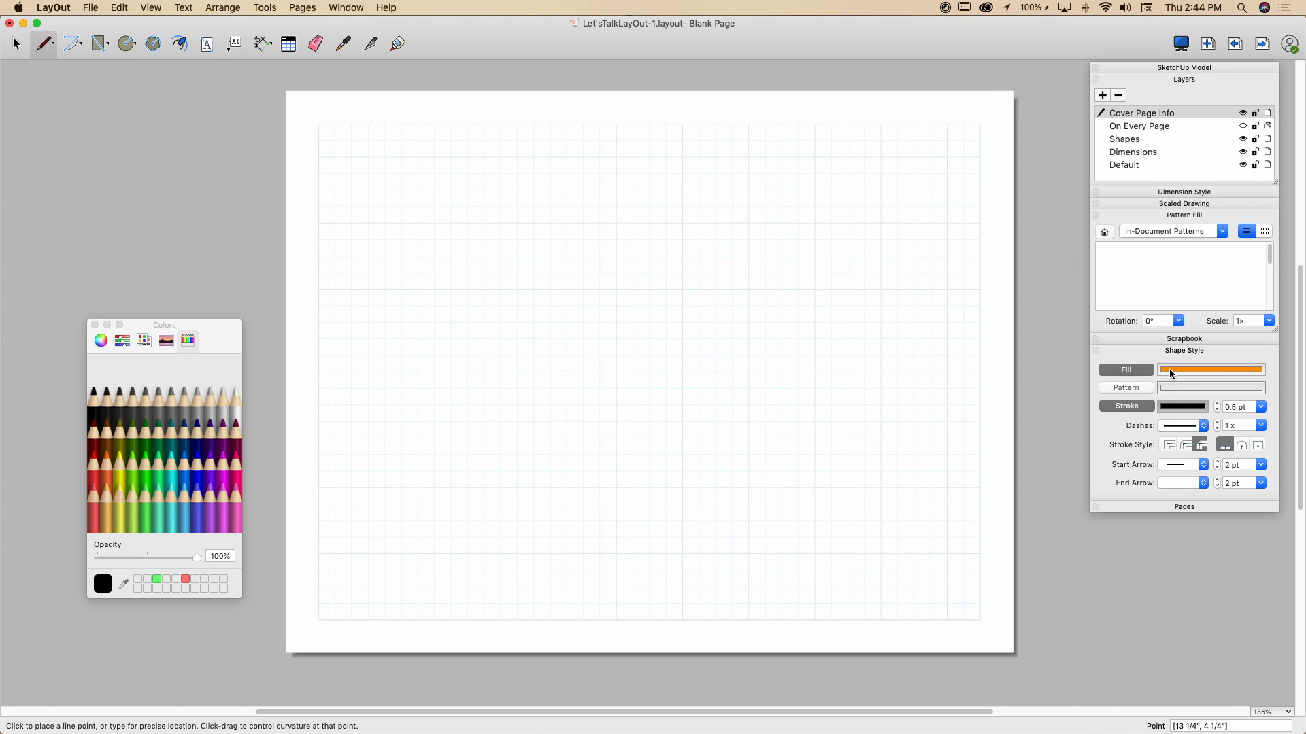
# Draw the orange five-sided shape, closing it back on its first corner.
pyautogui.click(467, 239)
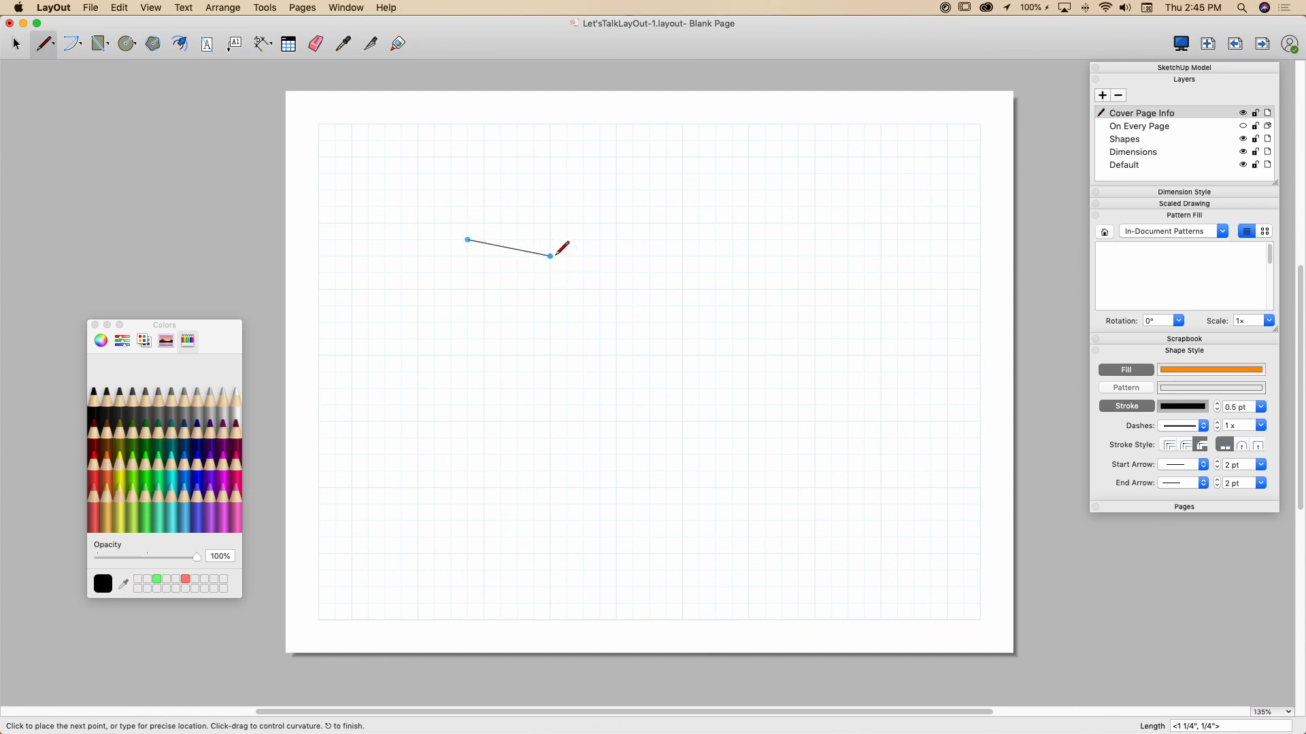
pyautogui.click(600, 256)
pyautogui.click(550, 372)
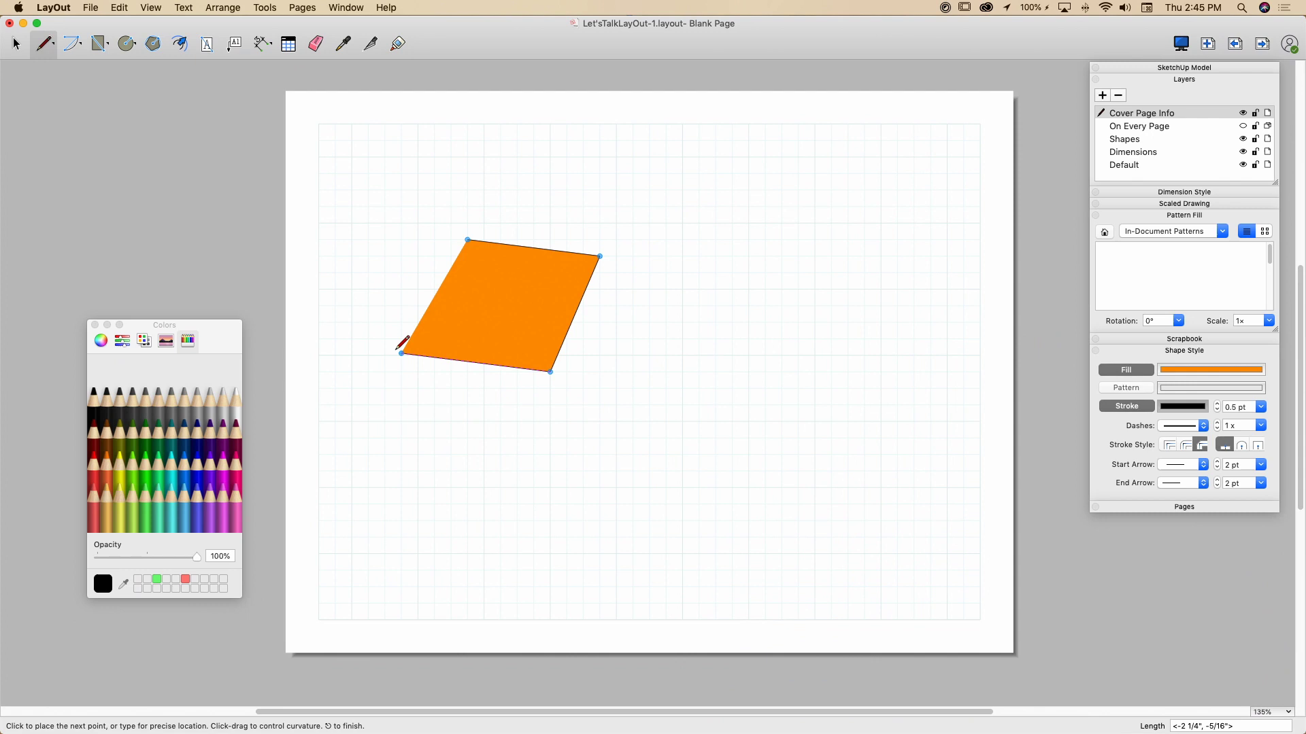
pyautogui.click(401, 353)
pyautogui.click(413, 256)
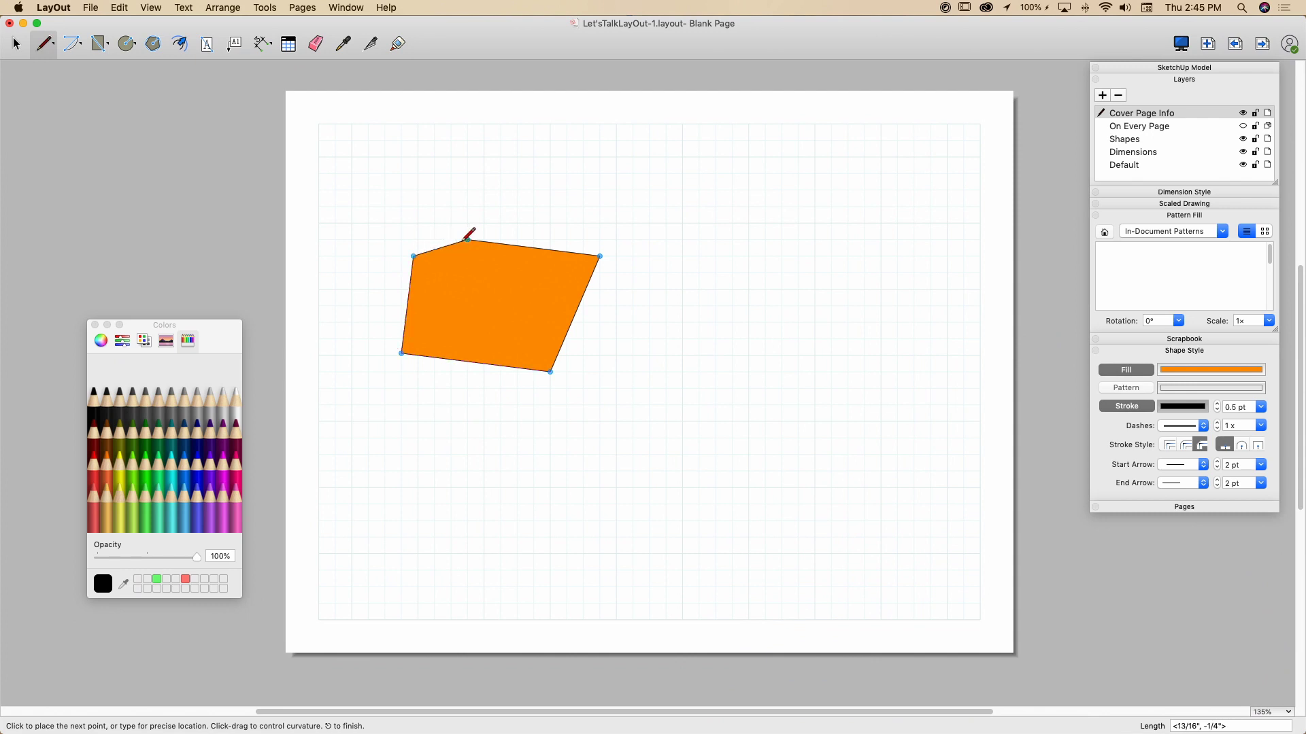
pyautogui.click(467, 239)
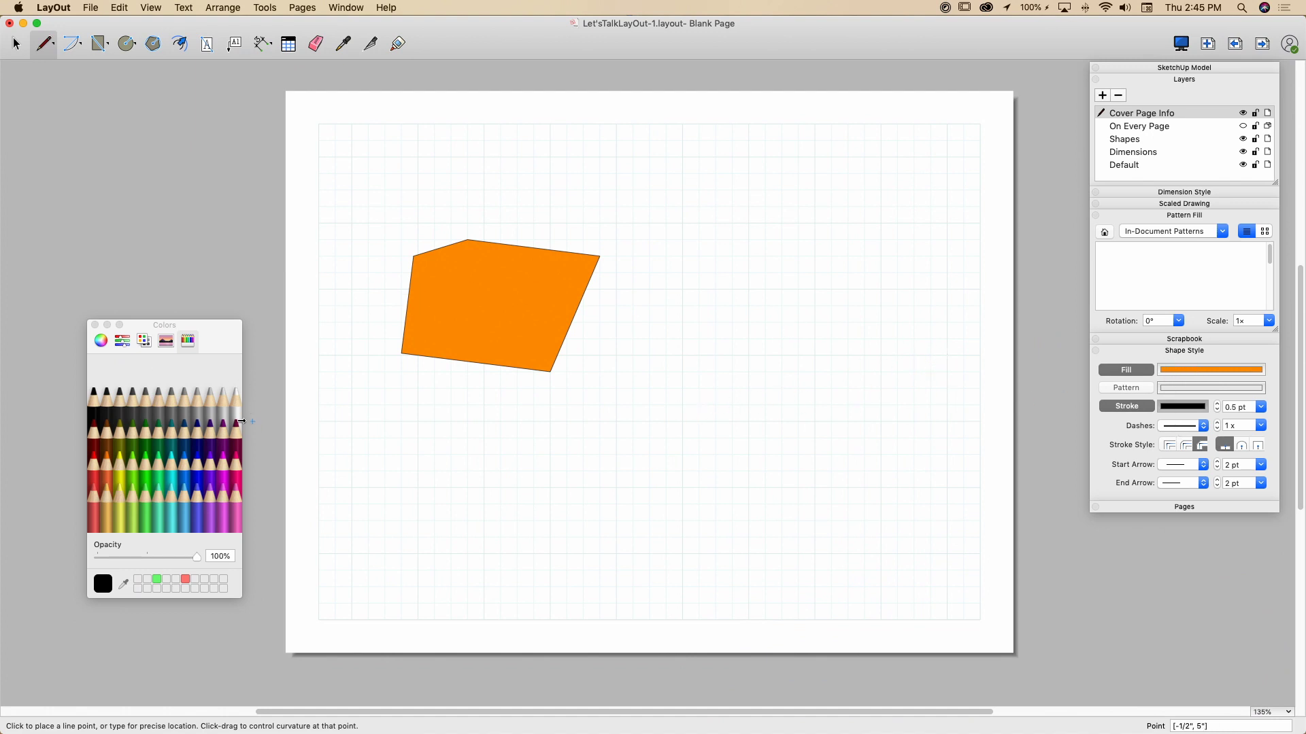
# Turn on filling and set the fill colour to Sky light blue.
pyautogui.click(1174, 371)
pyautogui.click(1173, 371)
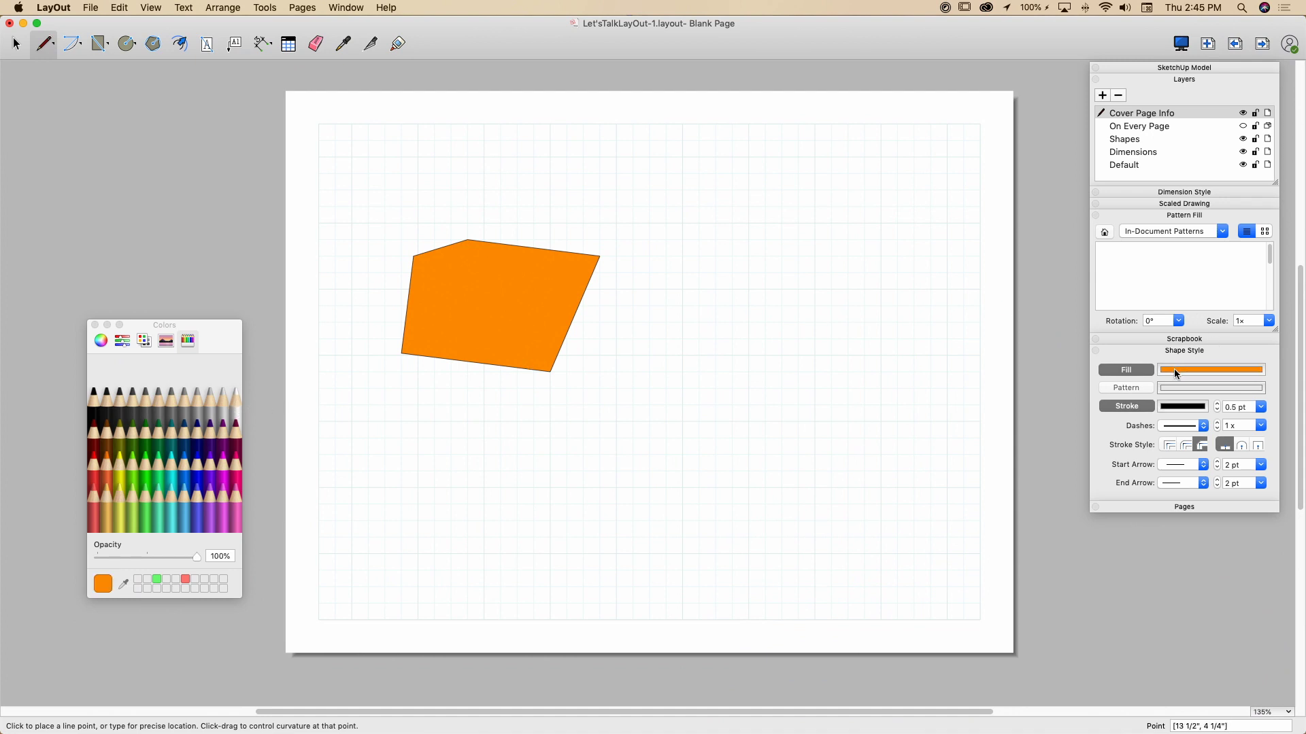
pyautogui.click(1126, 371)
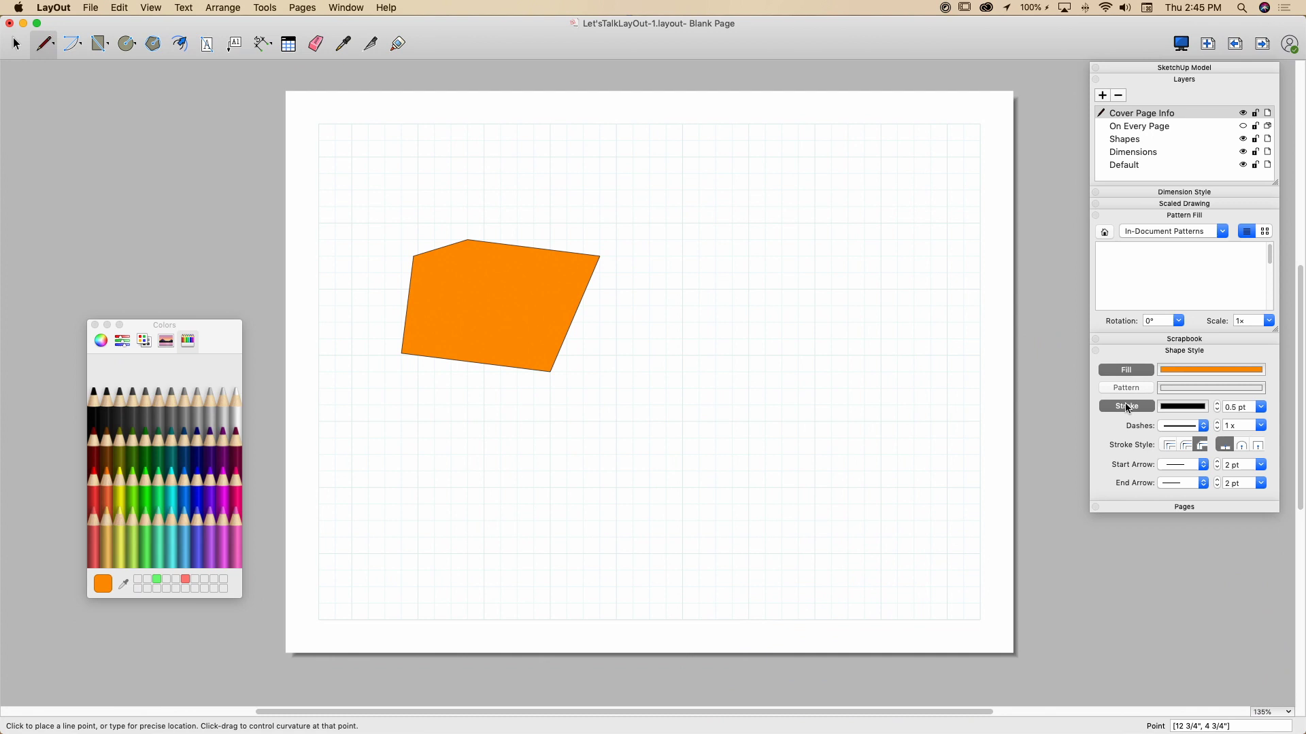
pyautogui.click(1180, 372)
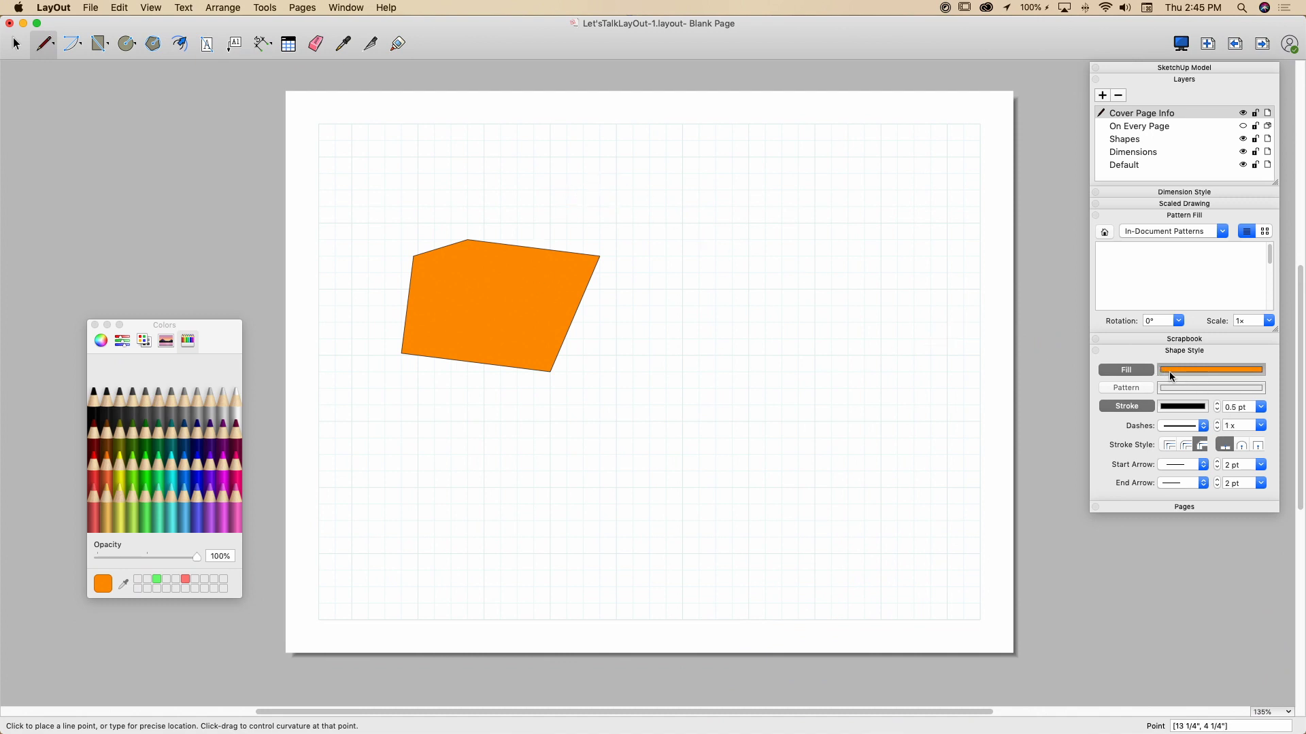
pyautogui.click(184, 496)
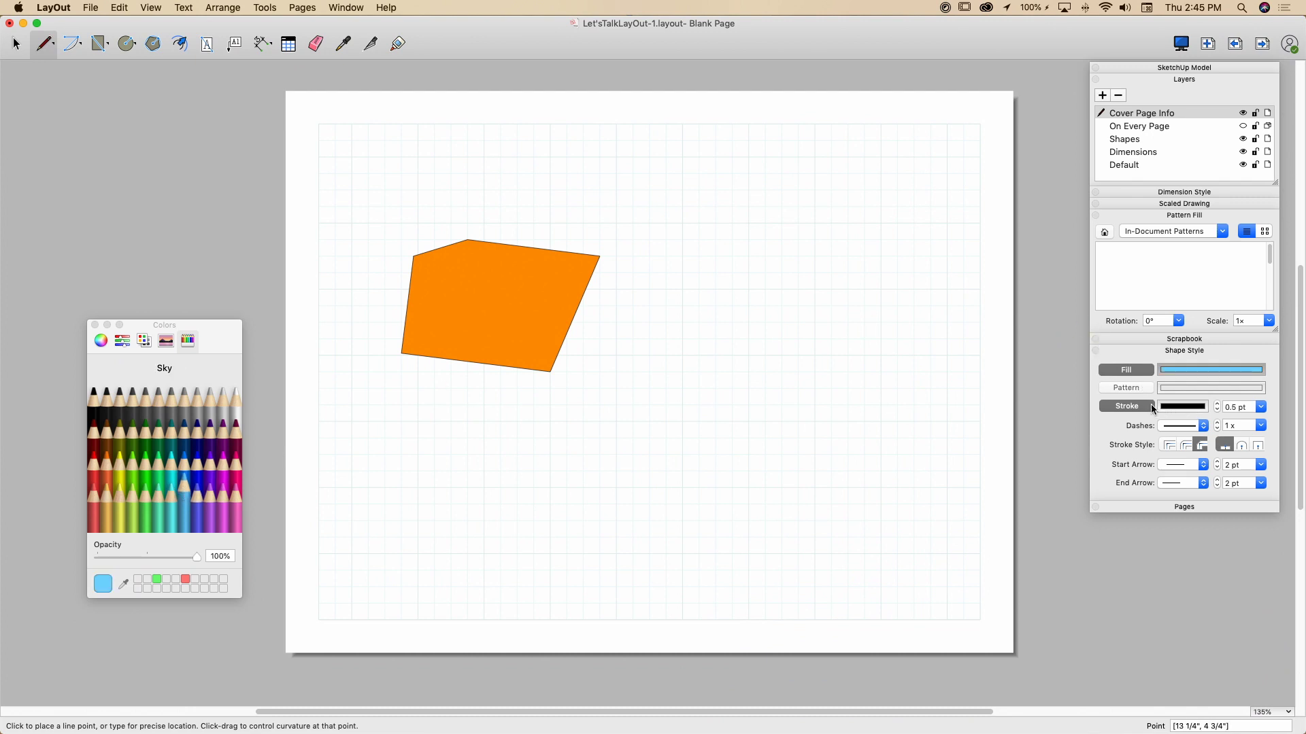
pyautogui.click(1178, 408)
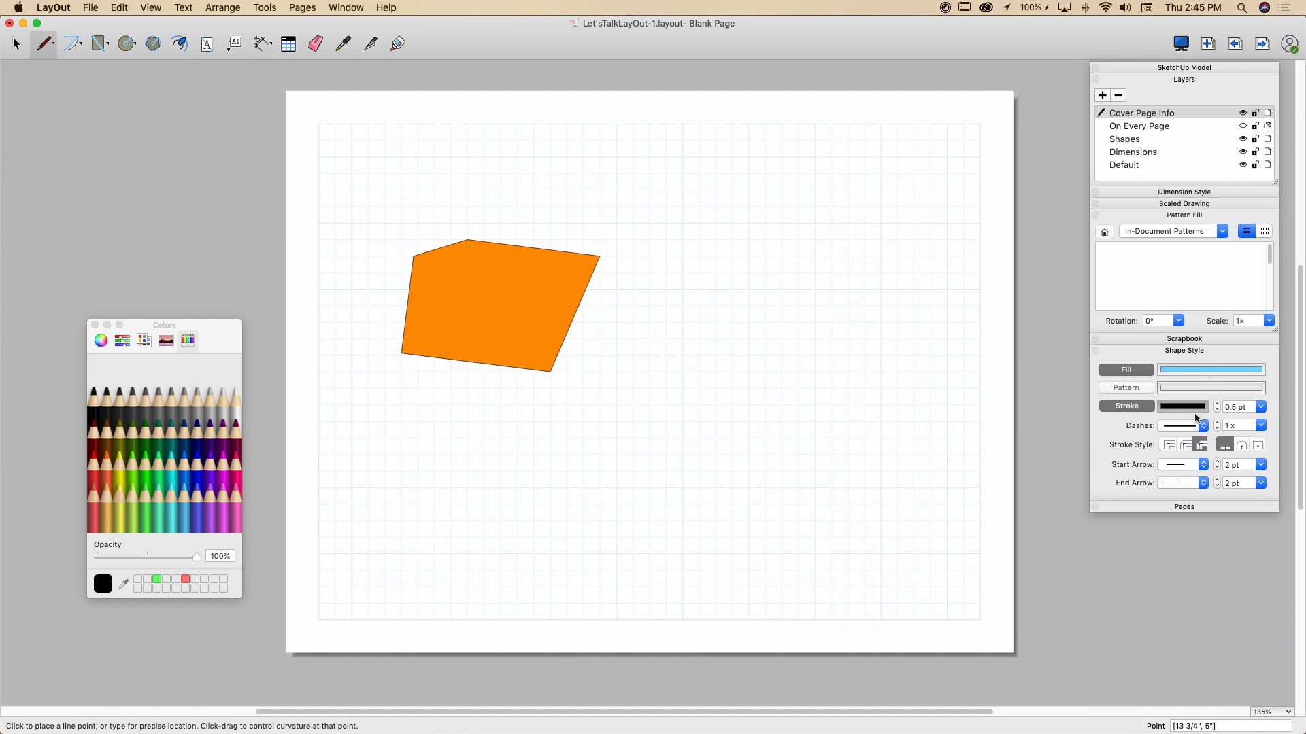
# Draw a four-sided shape right of the orange one, closing it at its first corner.
pyautogui.click(633, 223)
pyautogui.click(782, 256)
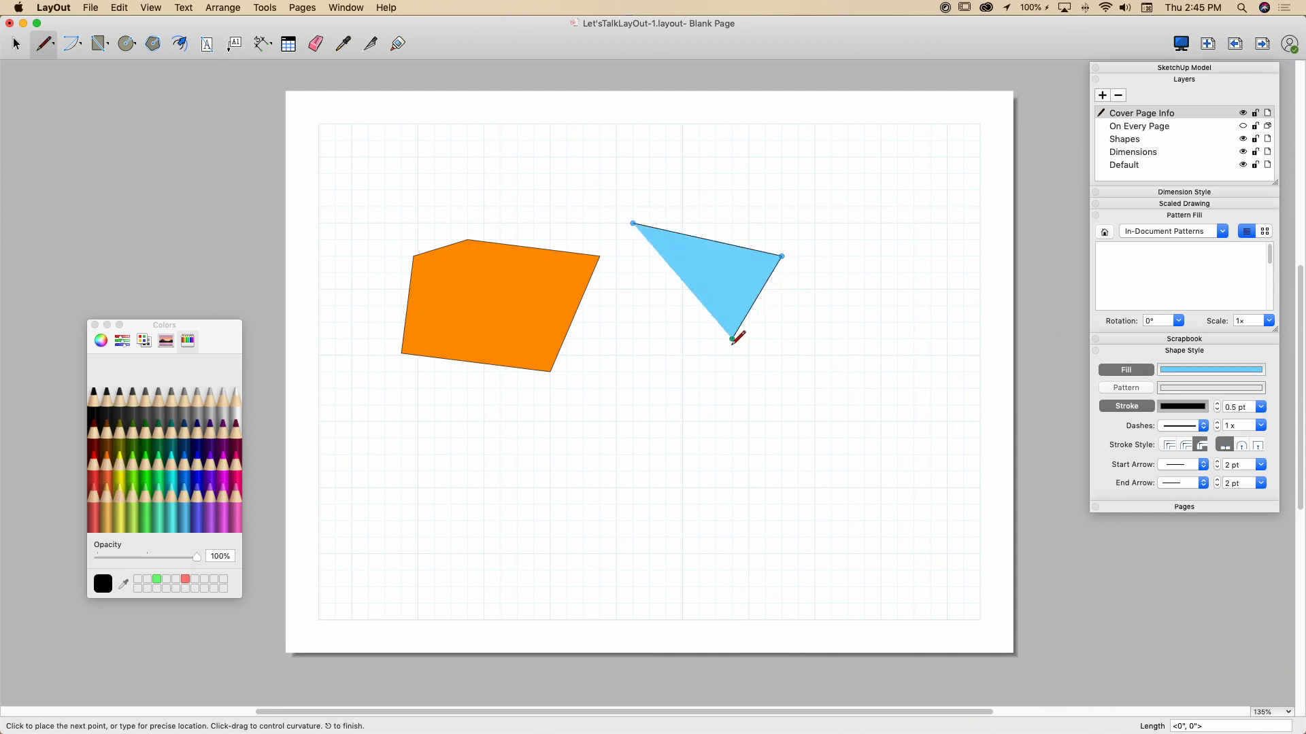
pyautogui.click(731, 339)
pyautogui.click(633, 338)
pyautogui.click(632, 224)
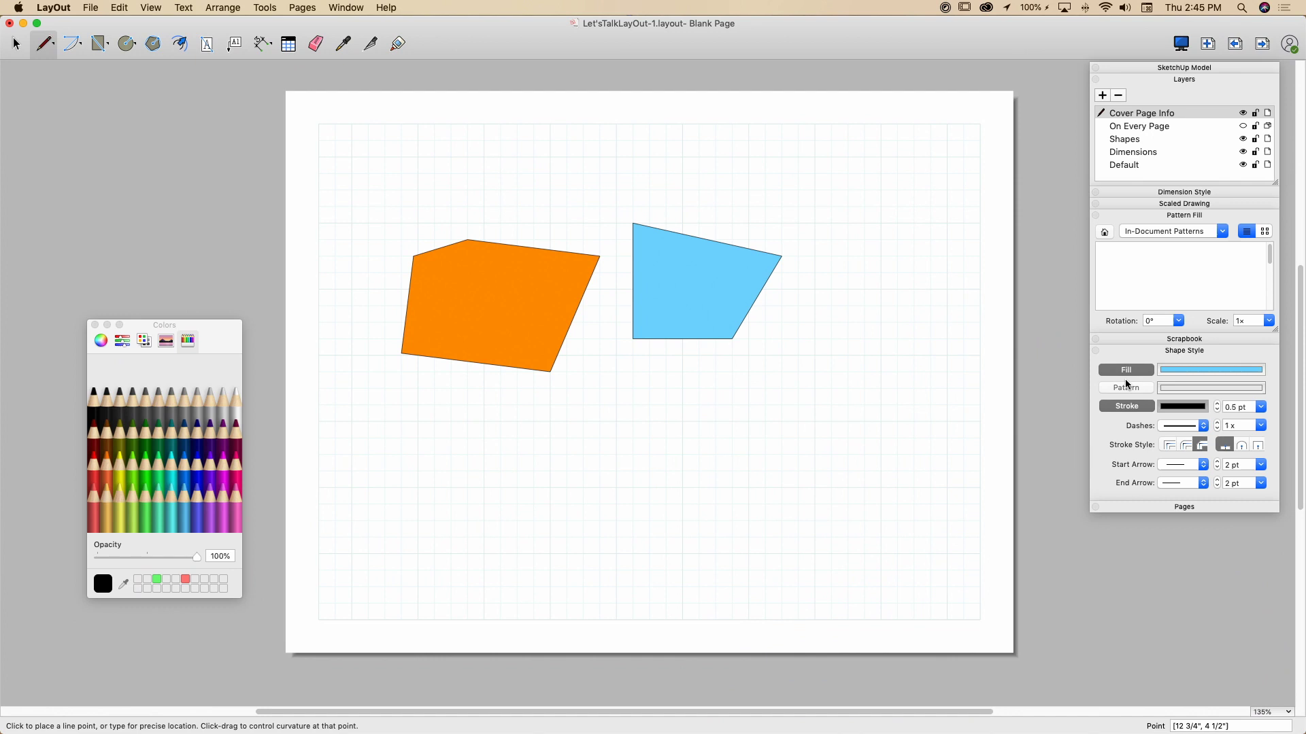
# Recolour the orange shape's fill to Sky light blue.
pyautogui.click(17, 46)
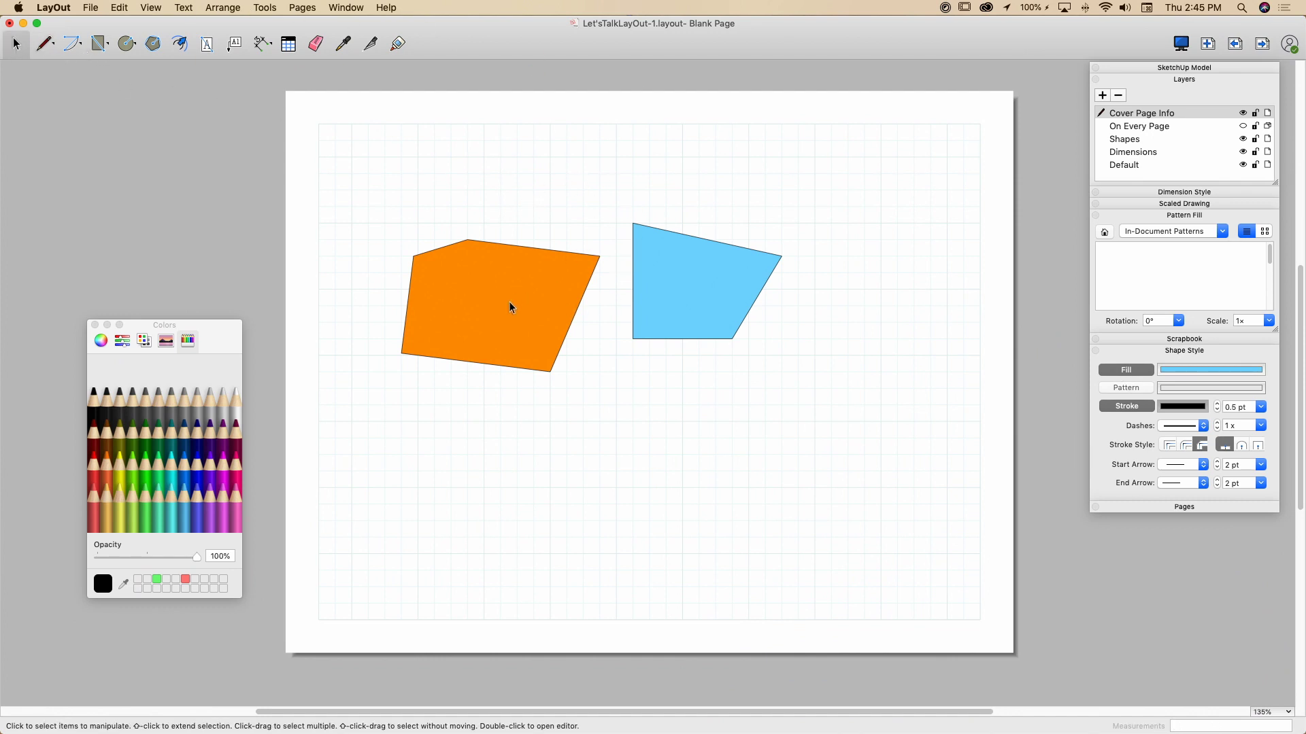
pyautogui.click(481, 285)
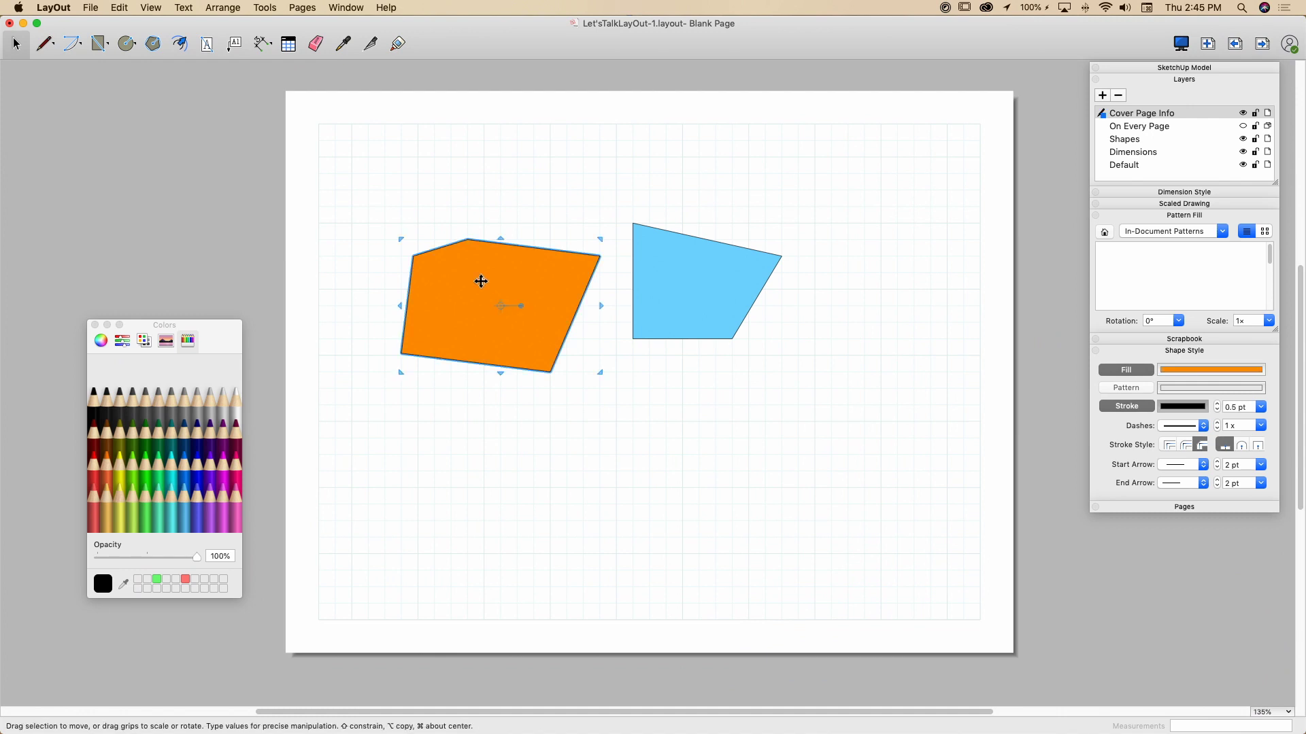
pyautogui.click(1174, 371)
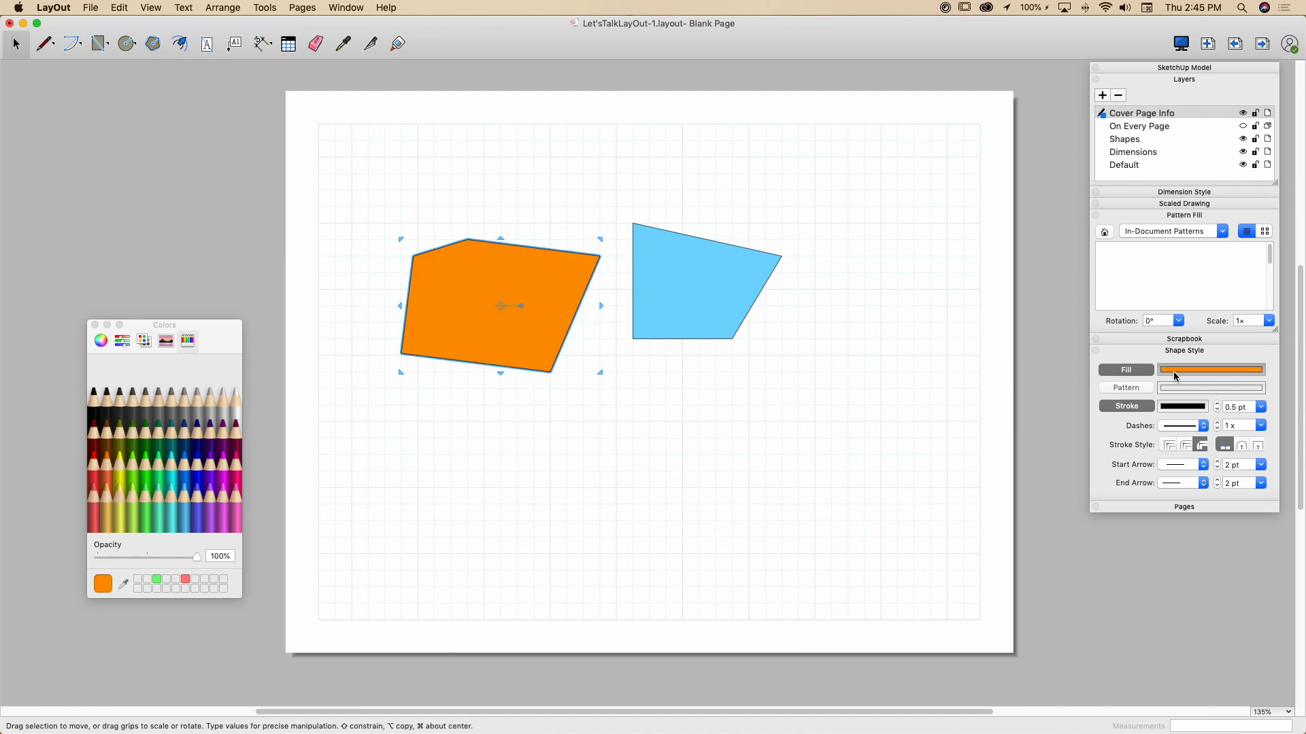
pyautogui.click(184, 497)
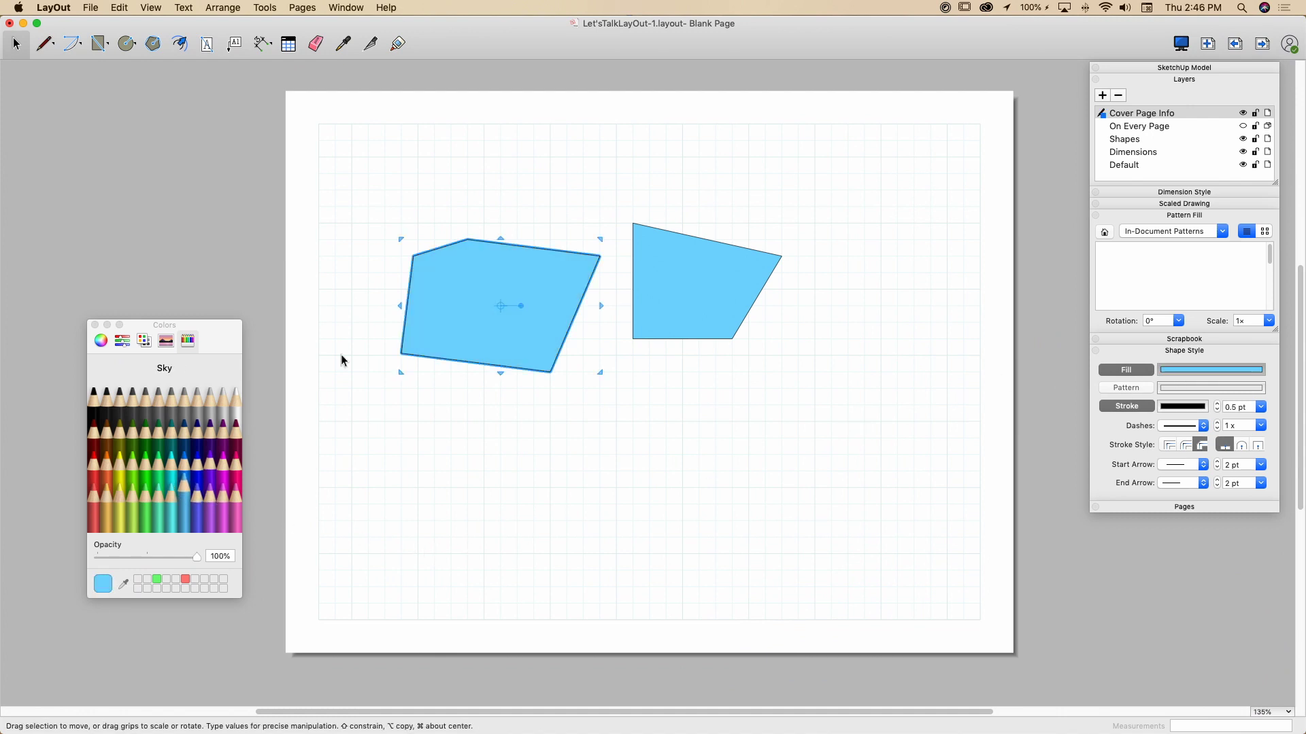
pyautogui.click(673, 374)
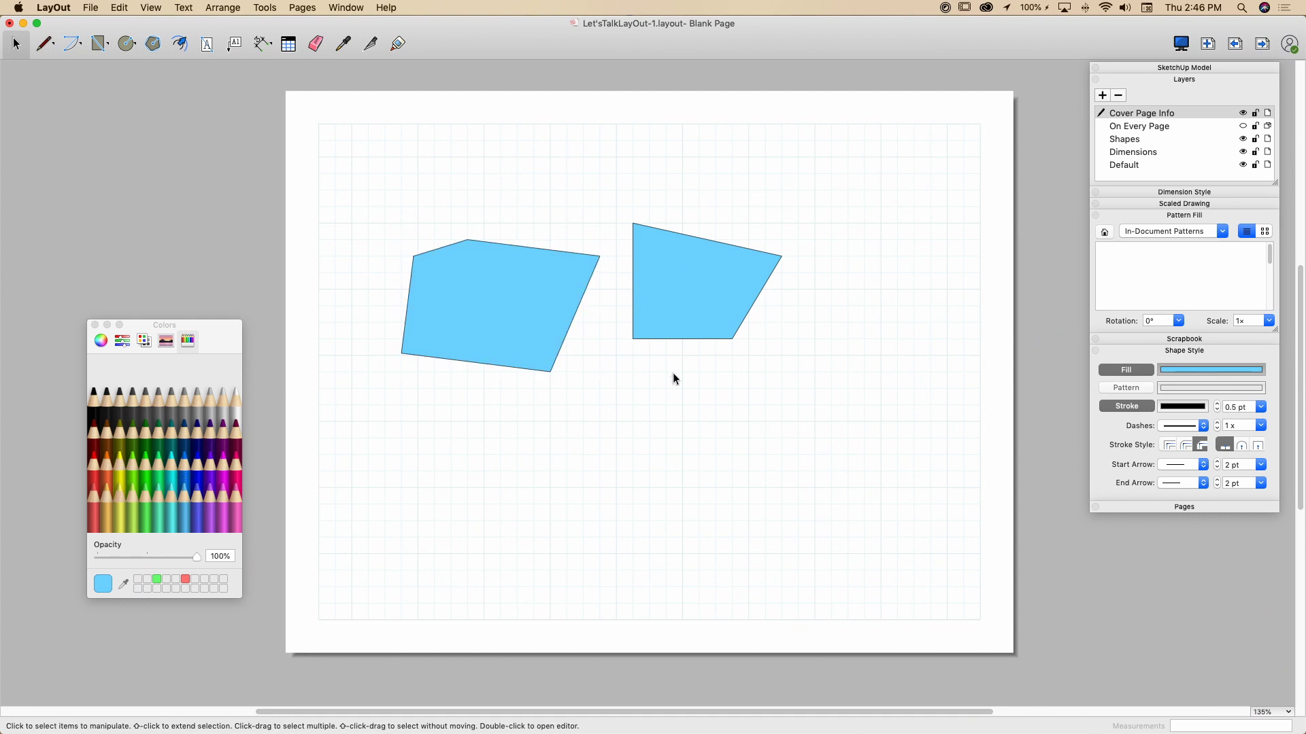
# Select both blue shapes and erase each one with the Eraser tool.
pyautogui.moveTo(815, 176); pyautogui.dragTo(369, 427)
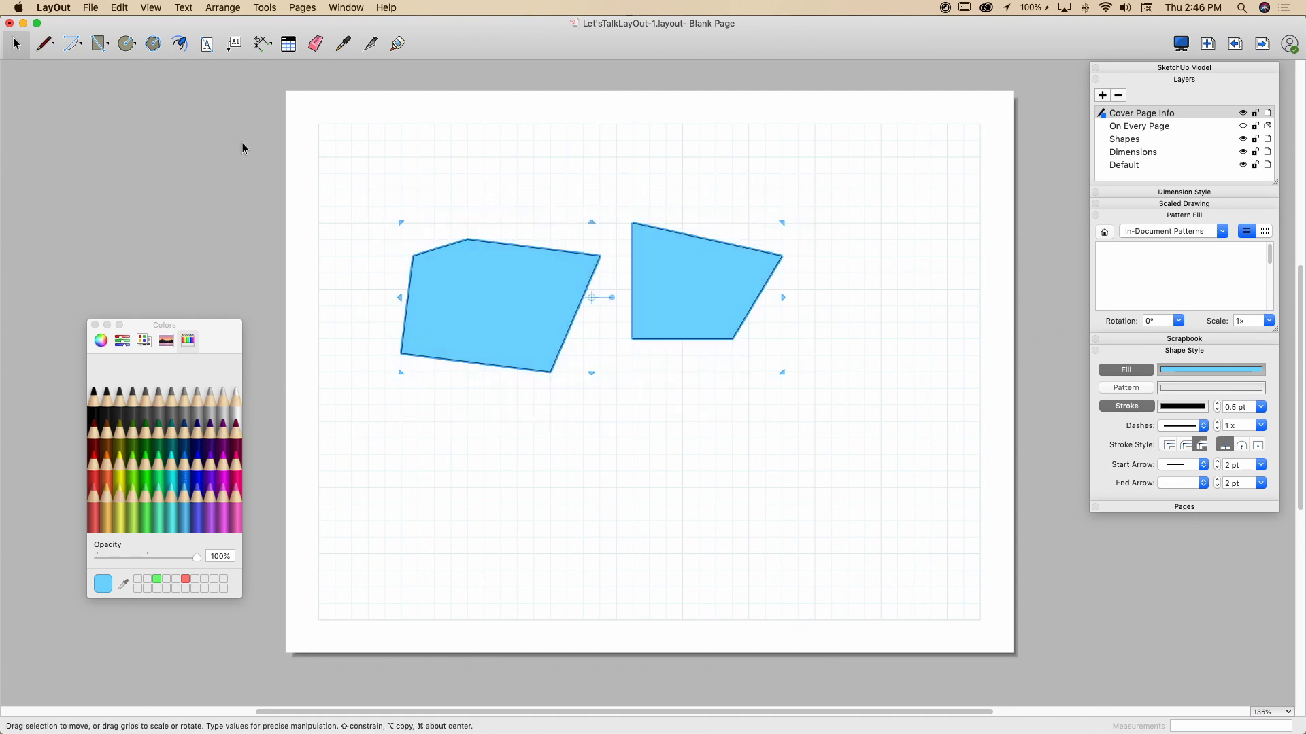
pyautogui.click(742, 205)
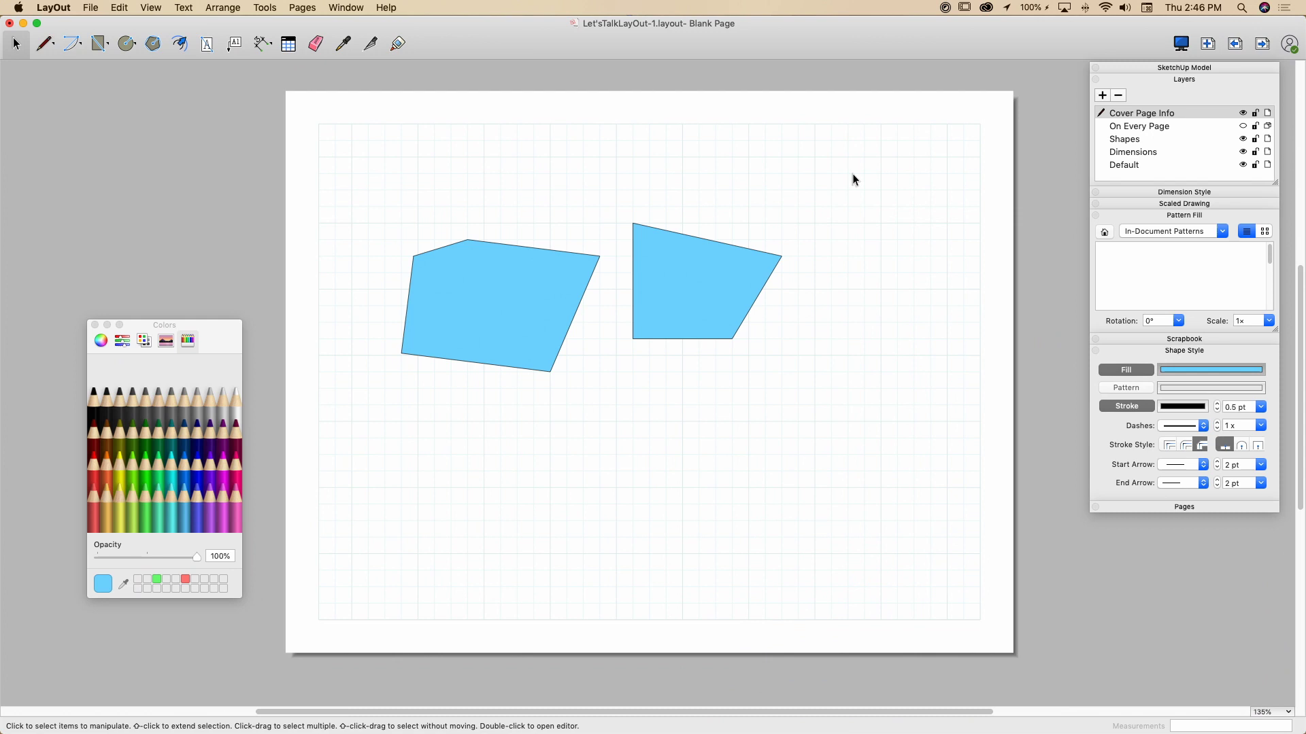
pyautogui.moveTo(851, 173); pyautogui.dragTo(350, 423)
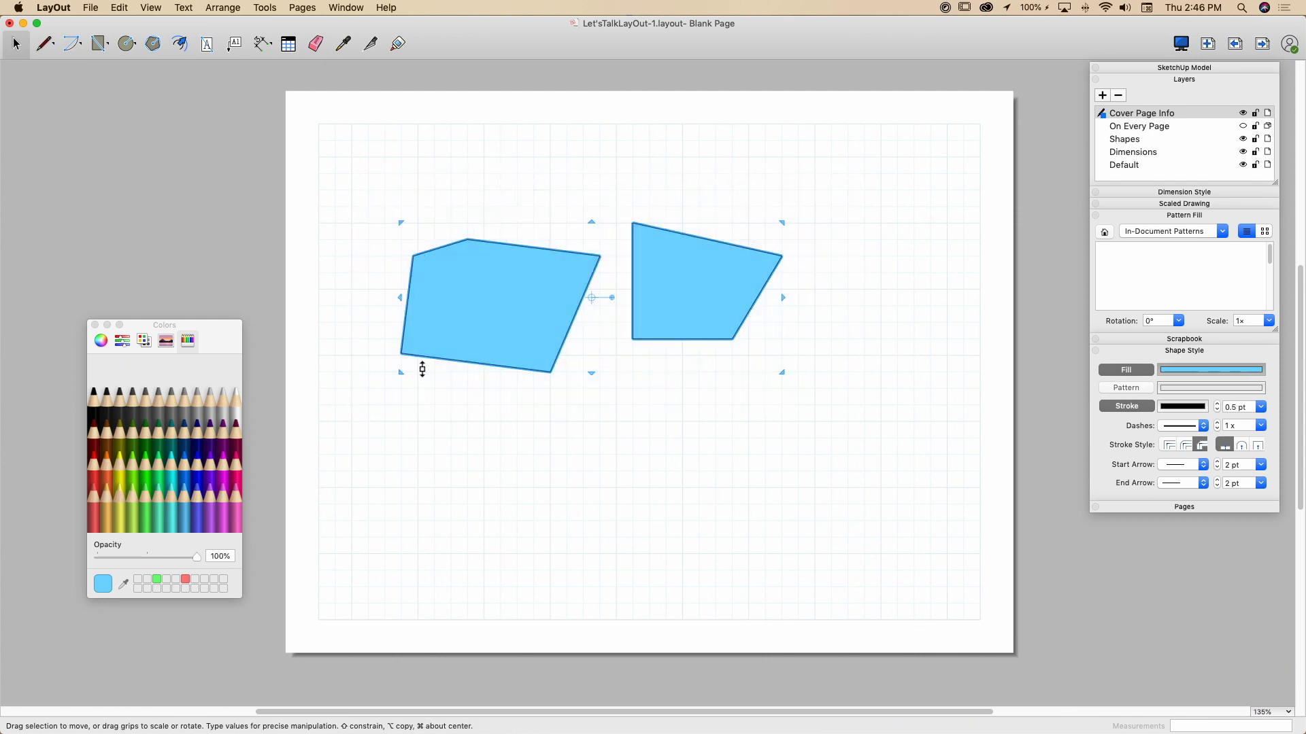
pyautogui.click(320, 48)
pyautogui.click(693, 257)
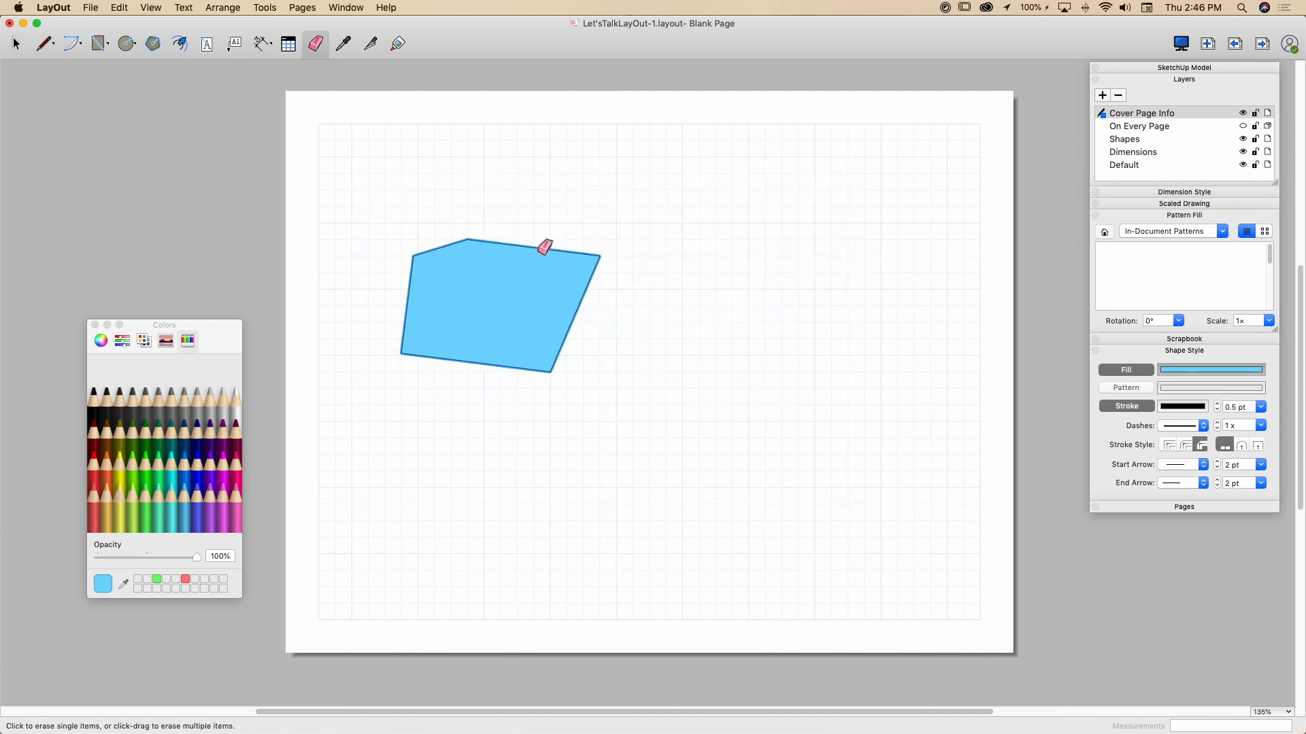
pyautogui.click(542, 255)
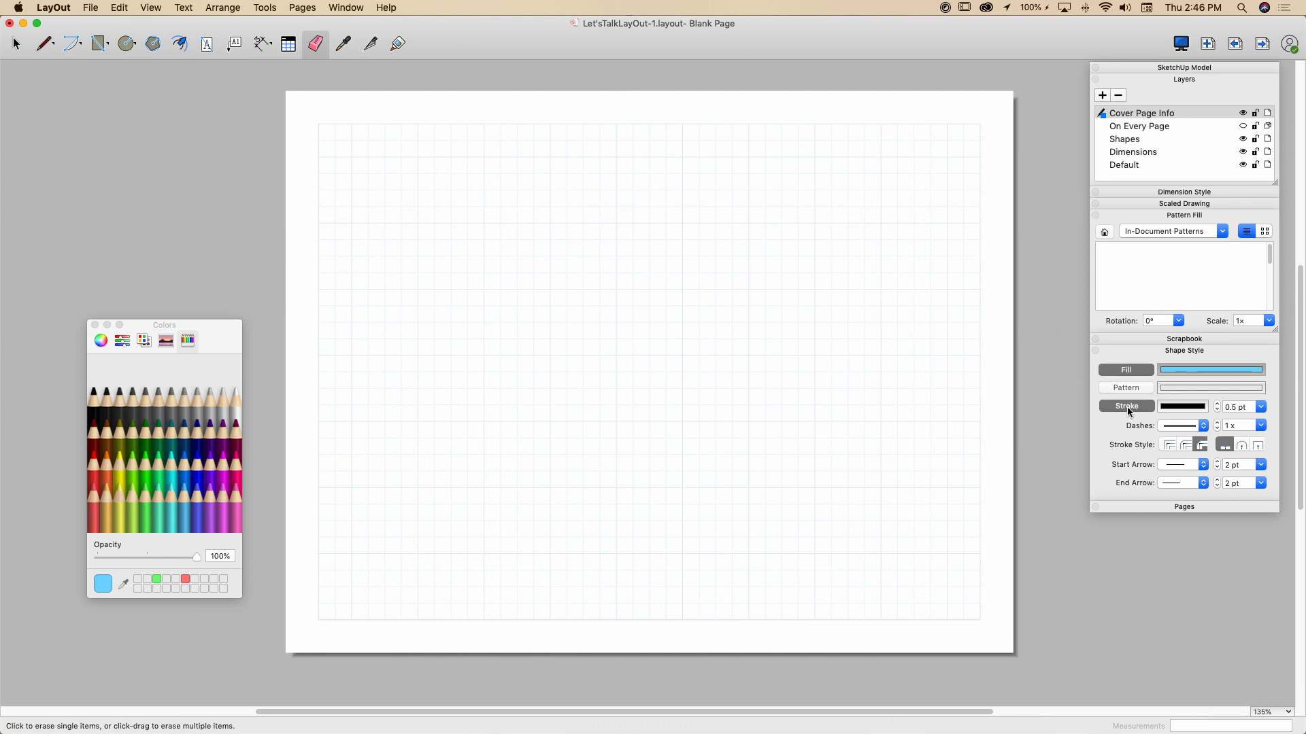
# Set the default fill to white Snow and the stroke width to 2 pt.
pyautogui.click(1177, 370)
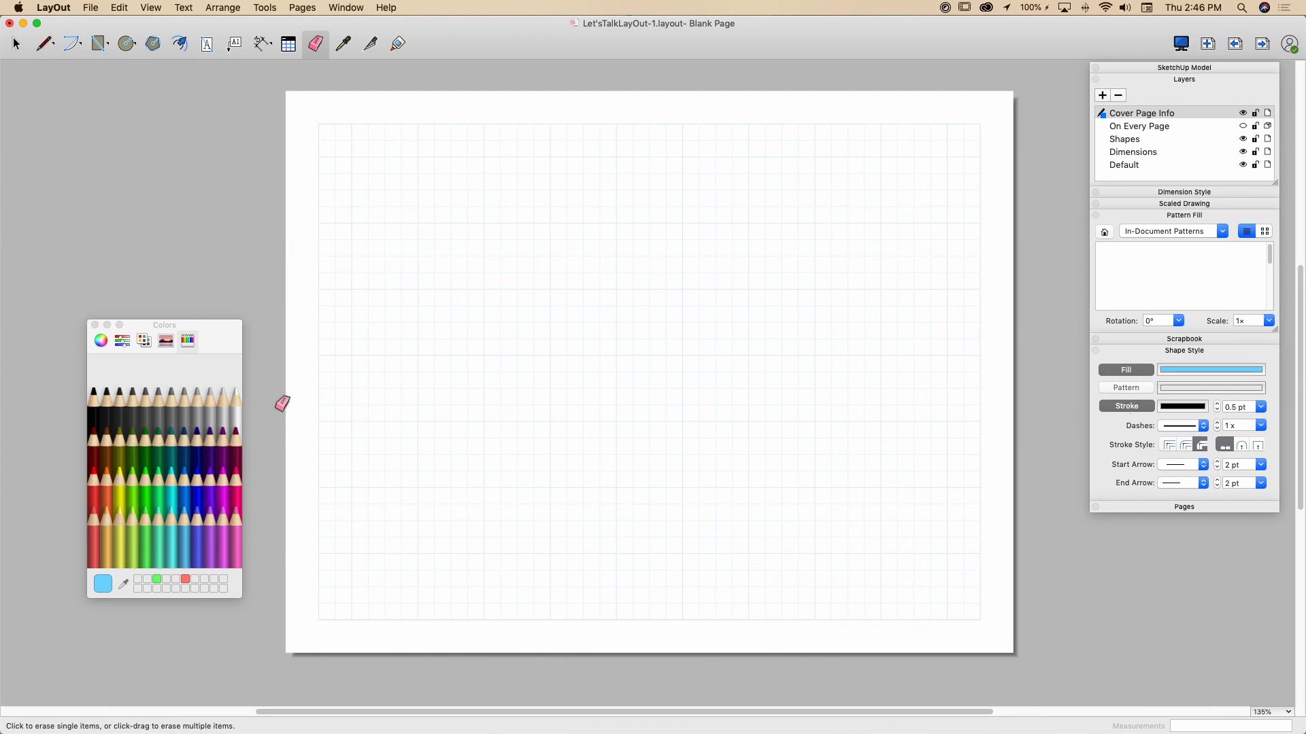
pyautogui.click(238, 413)
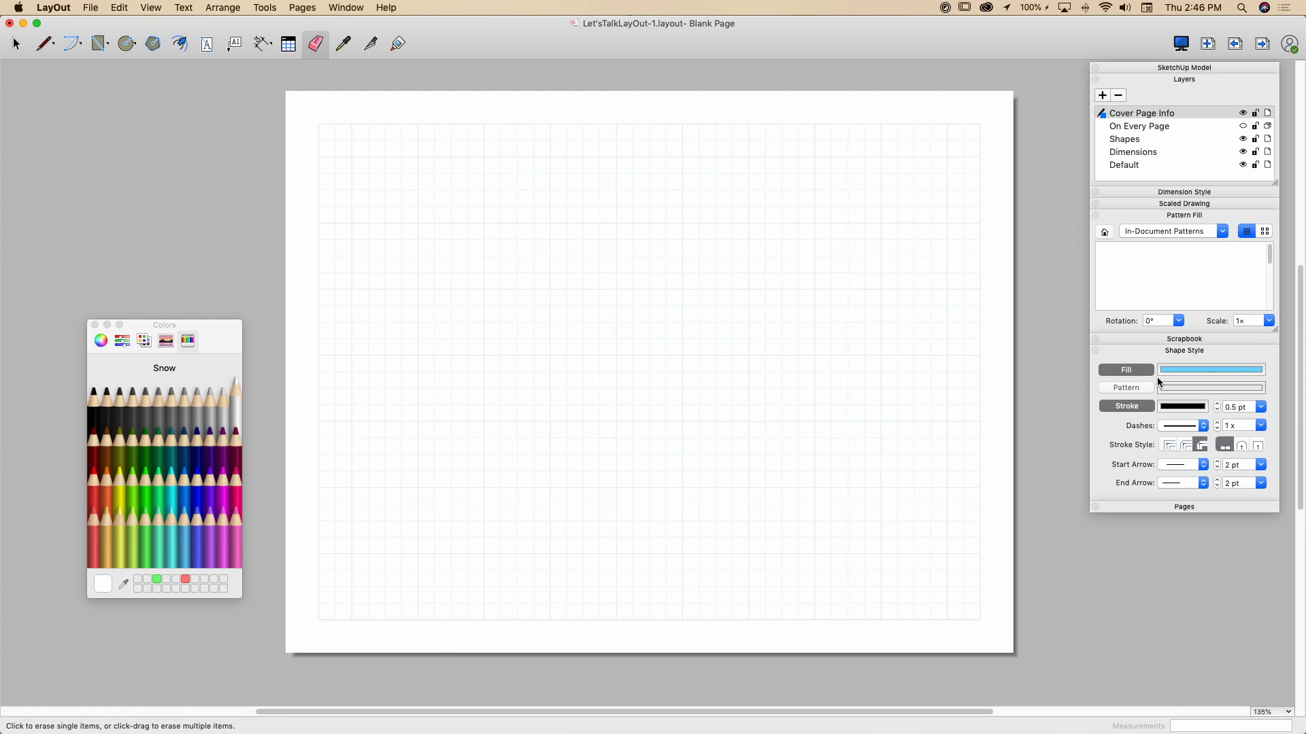
pyautogui.click(1194, 371)
pyautogui.click(234, 402)
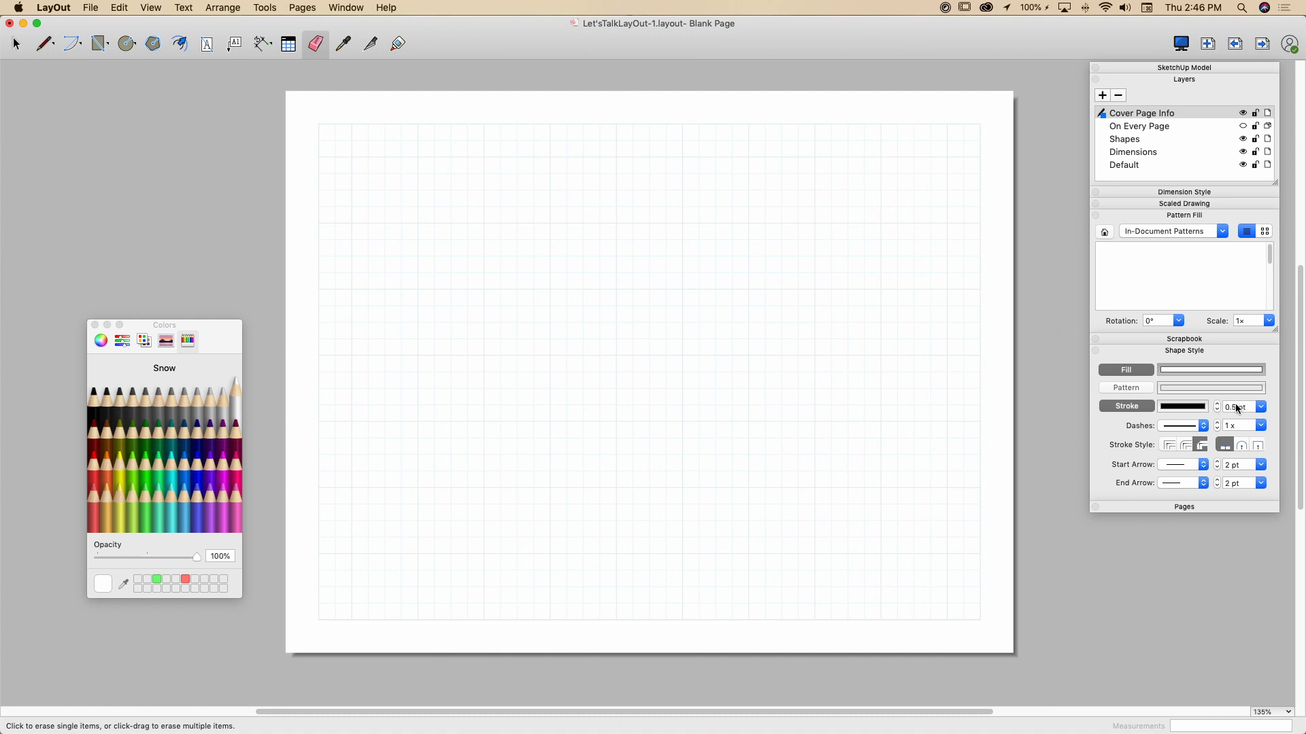
pyautogui.click(1259, 407)
pyautogui.click(1235, 510)
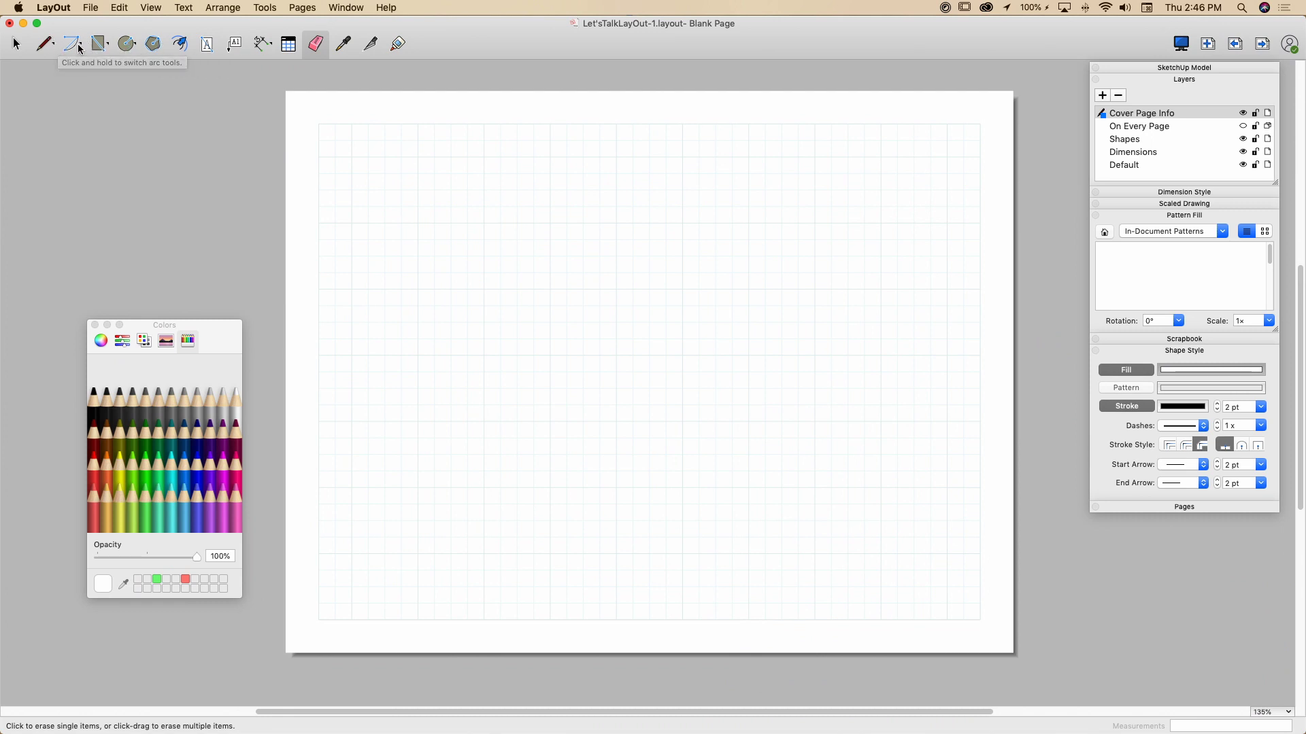
# Pick the Rectangle tool and drag out a rectangle in the page's upper-left area.
pyautogui.moveTo(107, 46); pyautogui.dragTo(132, 70)
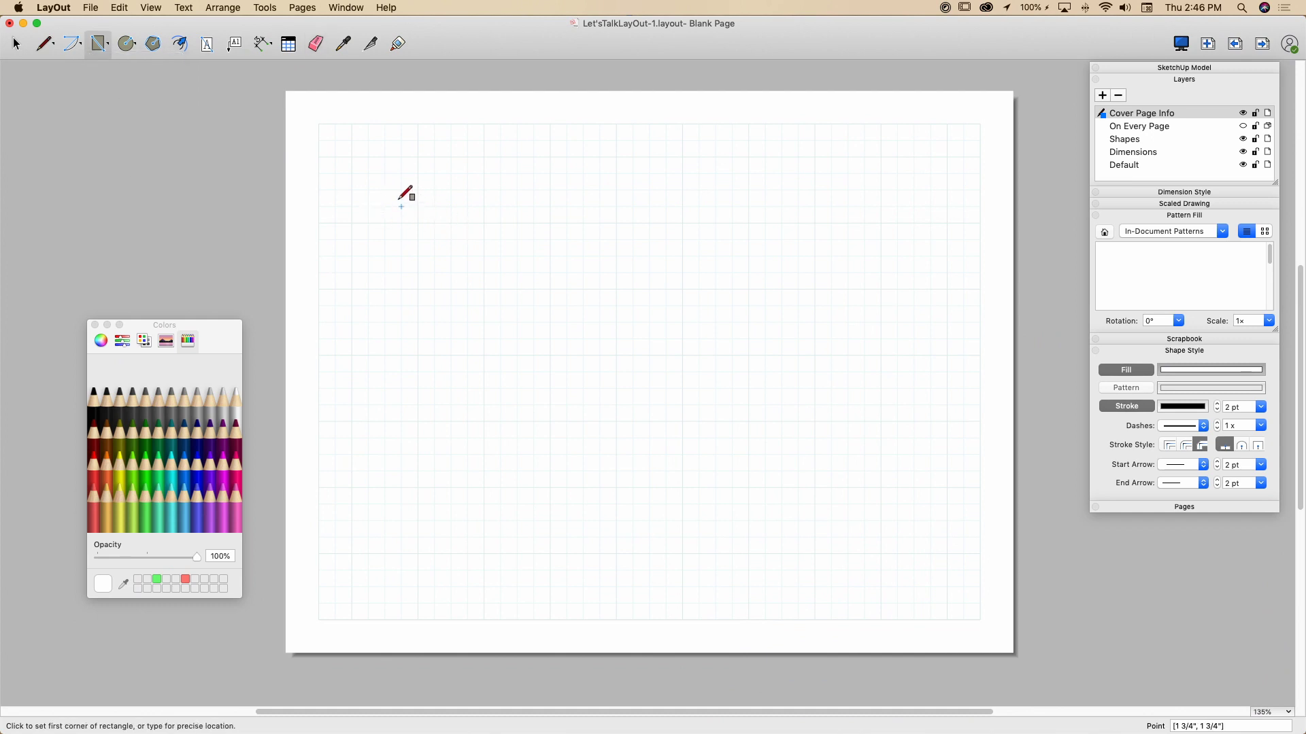
pyautogui.moveTo(401, 207); pyautogui.dragTo(550, 371)
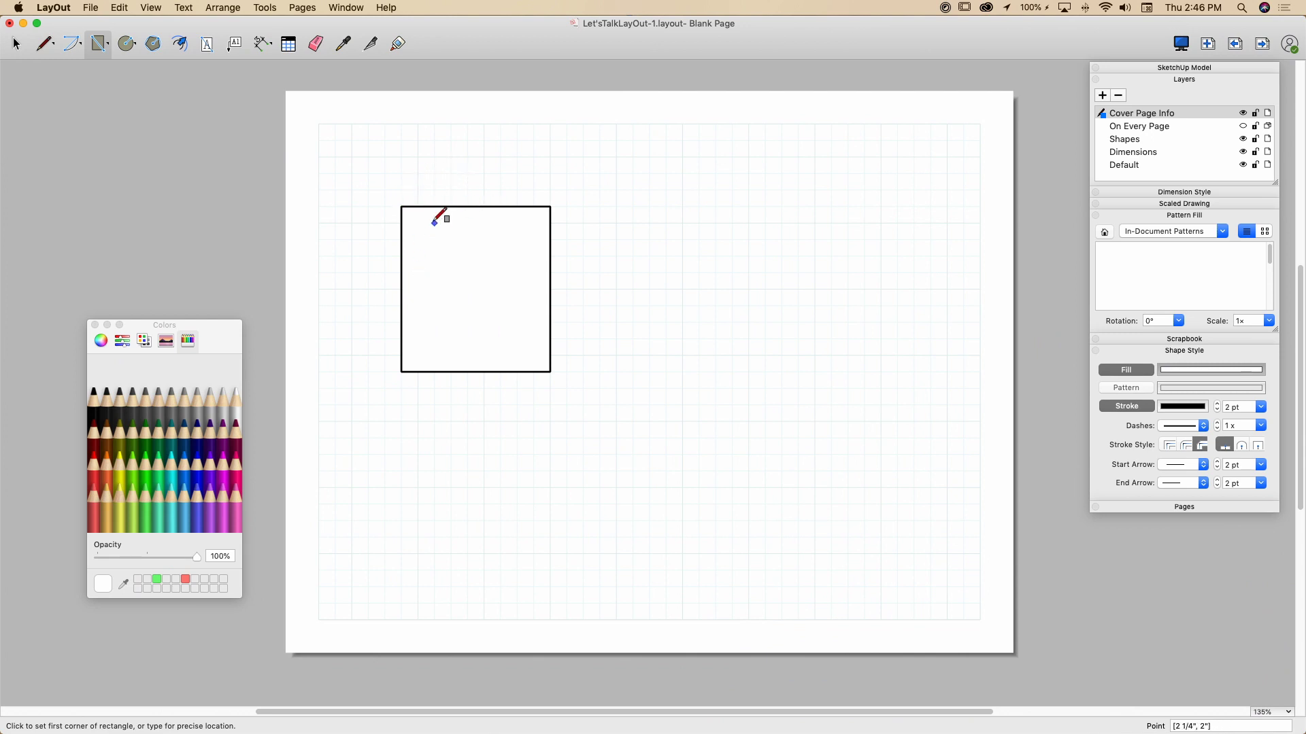
# Select the rectangle and change its 2 pt outline to the round corner join.
pyautogui.scroll(5, 472, 324)
pyautogui.hscroll(-2, 186, 277)
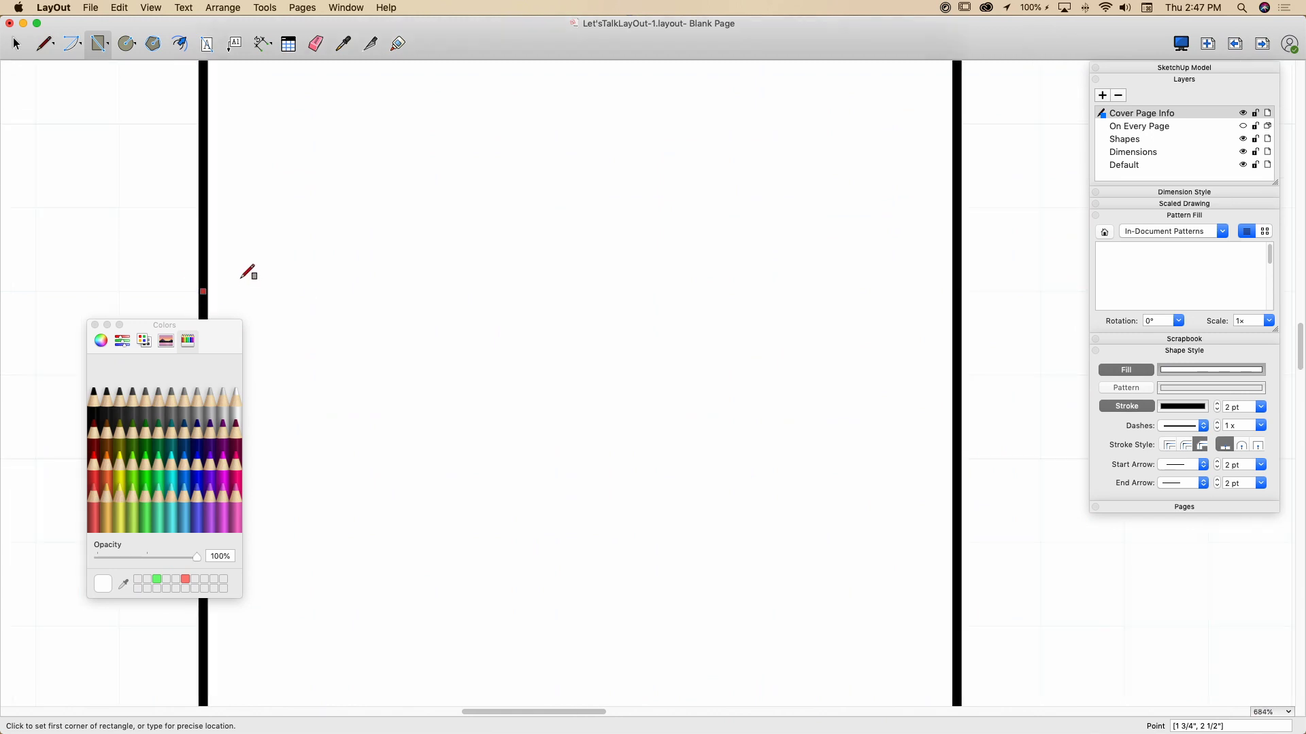
pyautogui.scroll(-1, 248, 272)
pyautogui.scroll(-2, 816, 306)
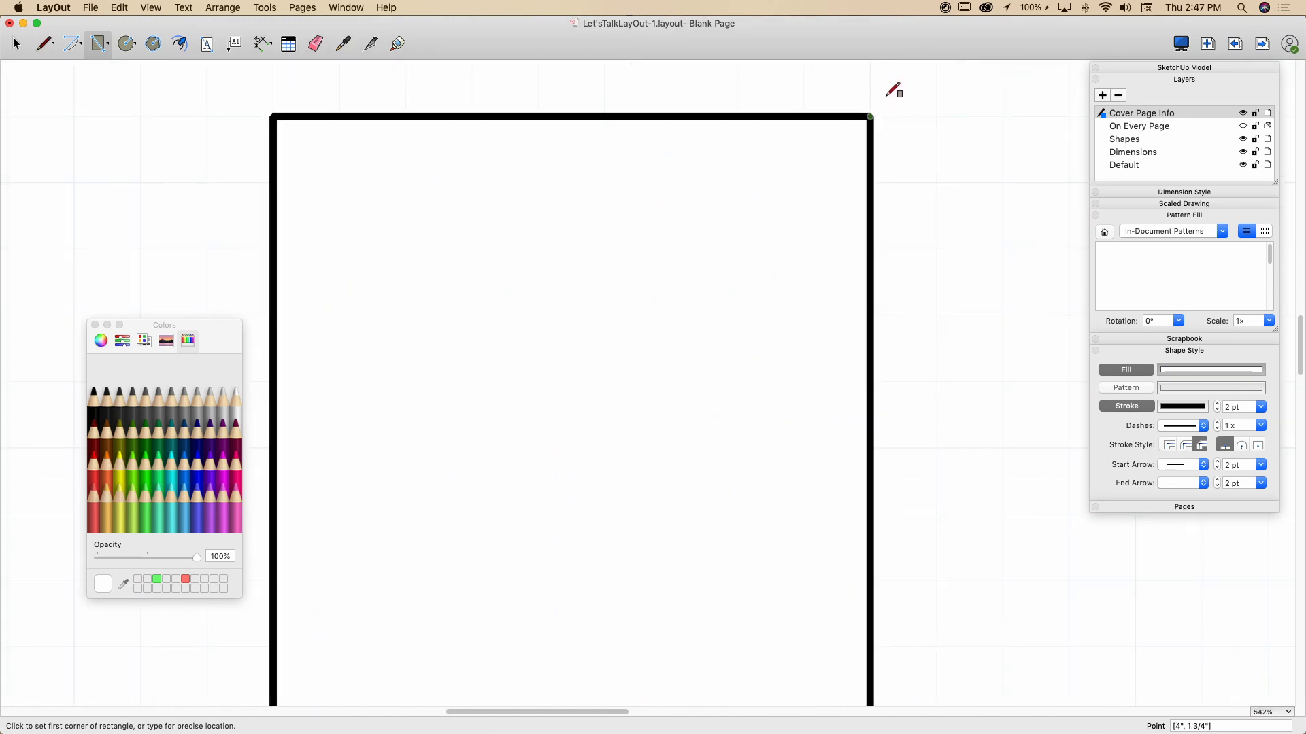
pyautogui.scroll(5, 872, 108)
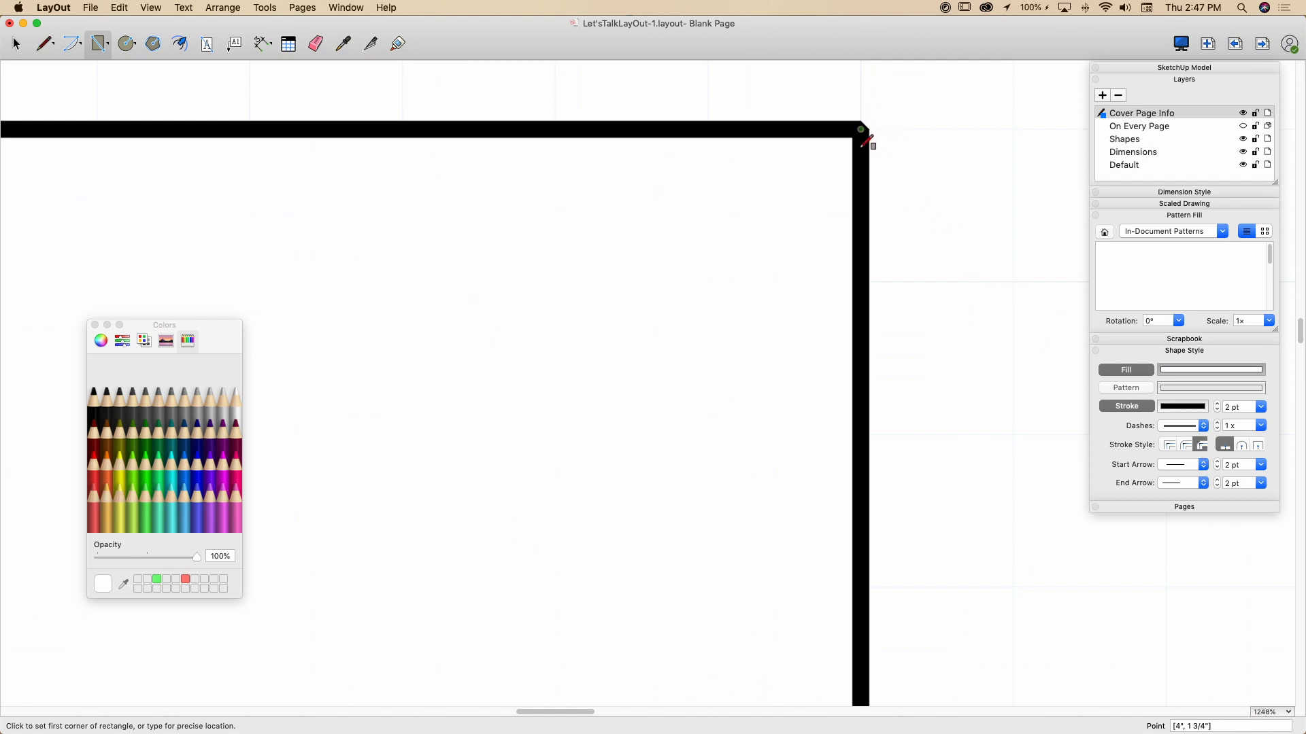
pyautogui.click(1168, 446)
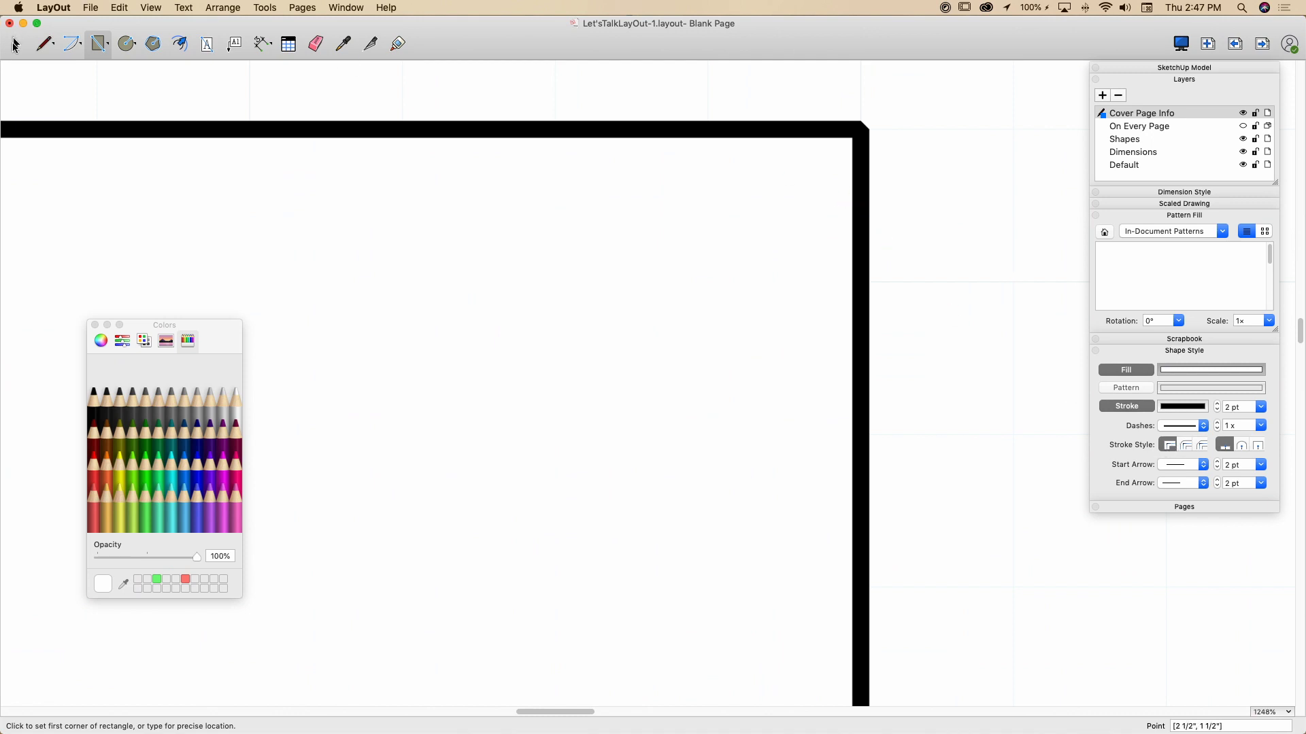
pyautogui.click(15, 46)
pyautogui.click(522, 201)
pyautogui.click(1167, 448)
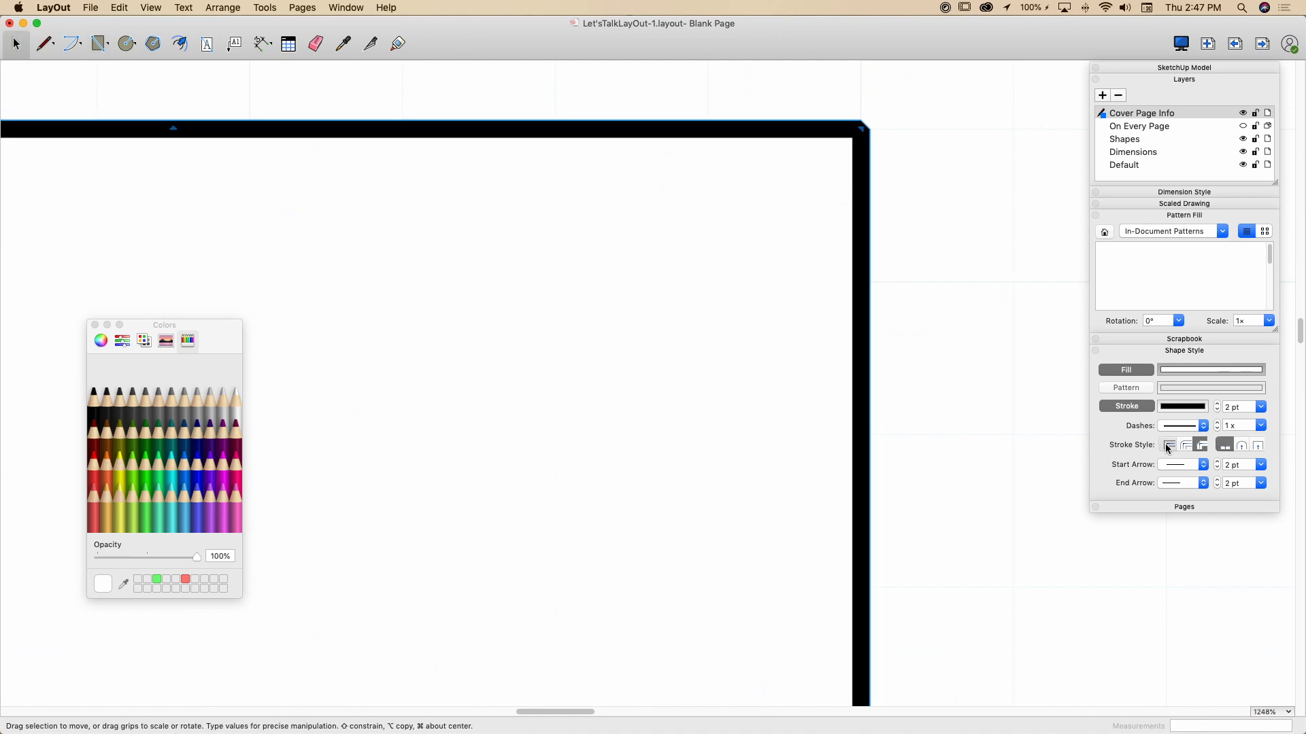
pyautogui.click(1185, 447)
# Try a dashed outline at 3 x dash scale, then return the outline to solid.
pyautogui.click(1203, 427)
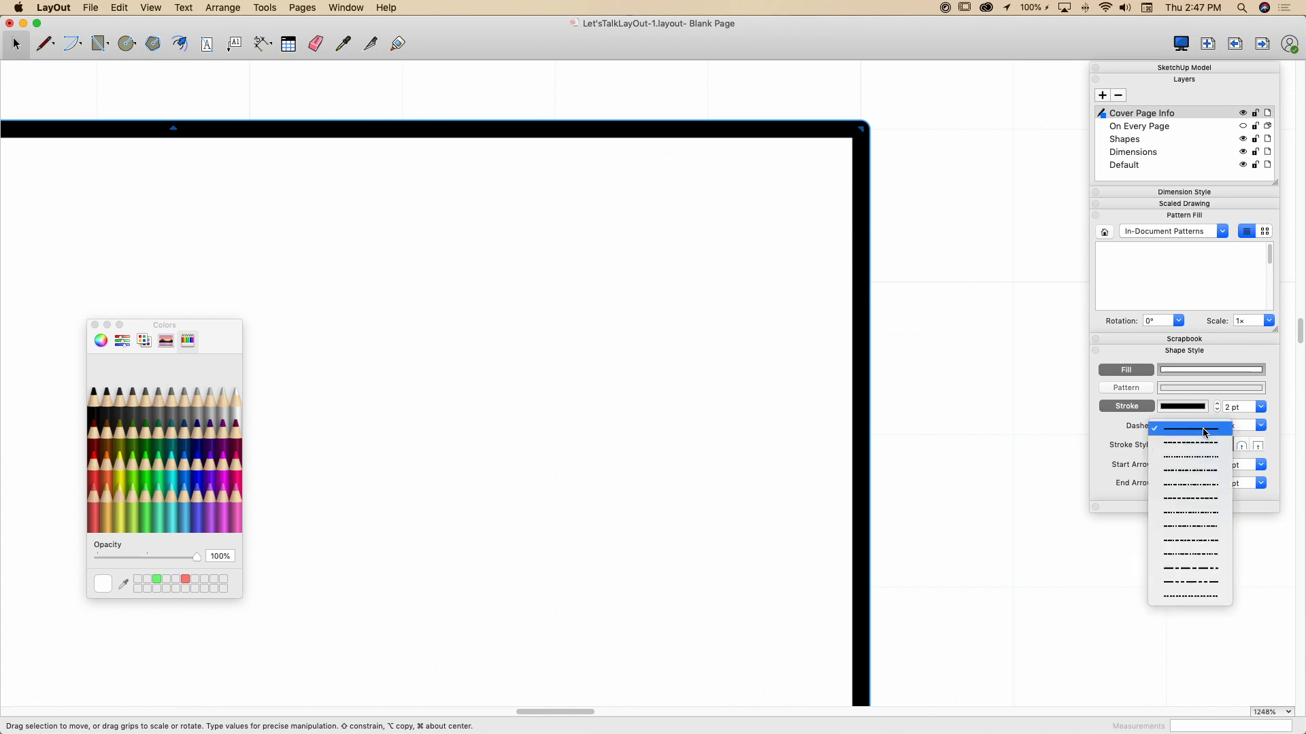
pyautogui.click(1201, 440)
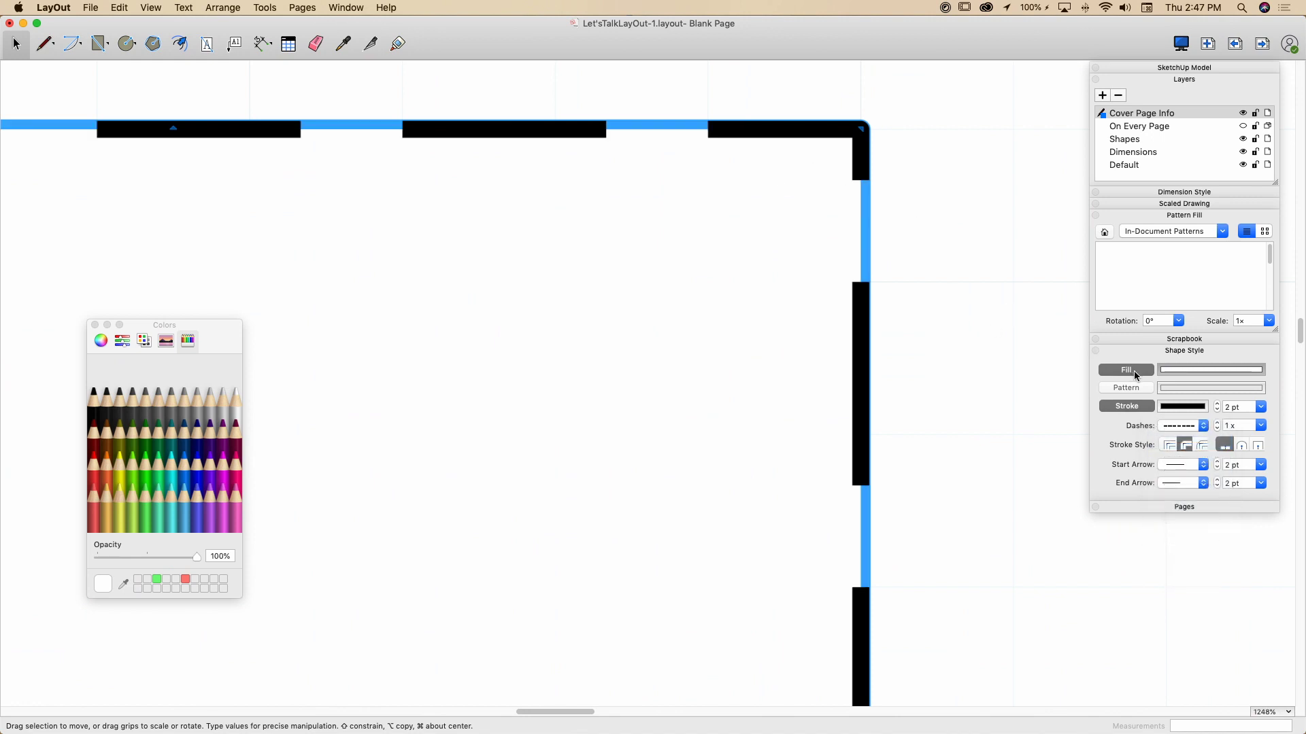
pyautogui.click(1201, 426)
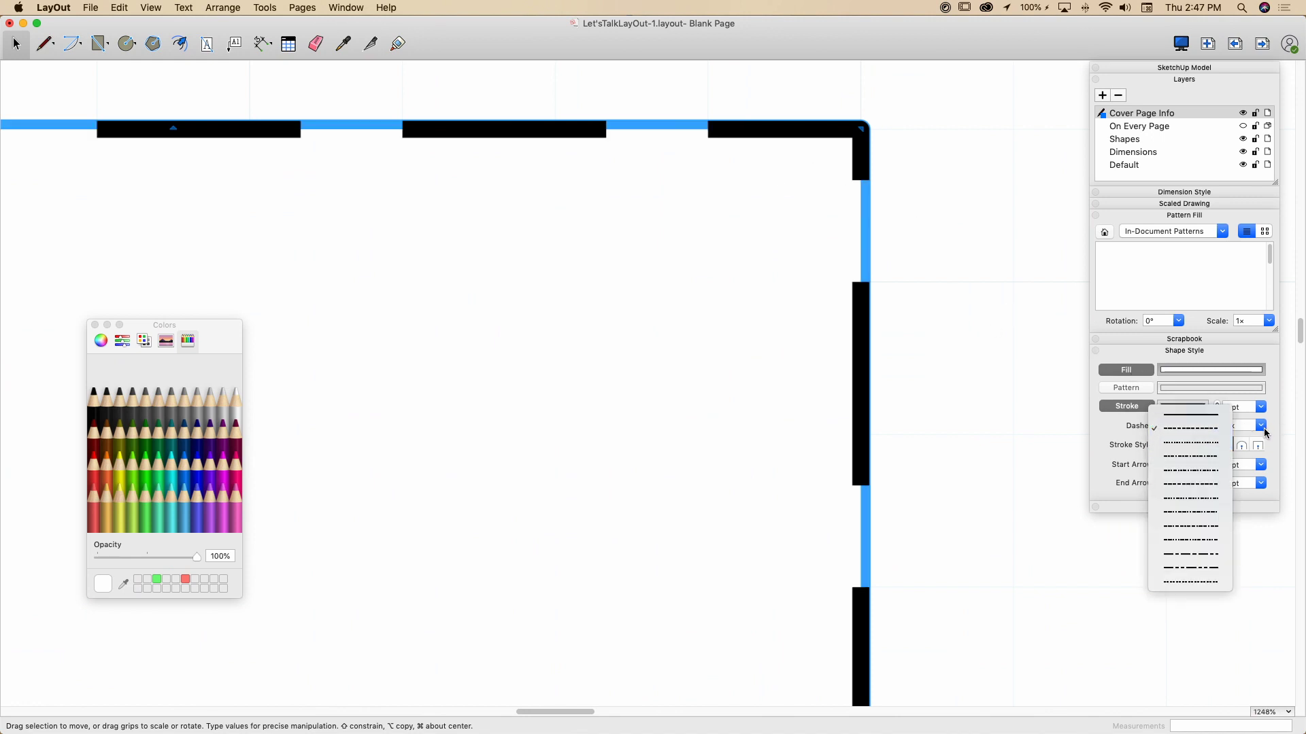
pyautogui.click(1263, 428)
pyautogui.click(1261, 427)
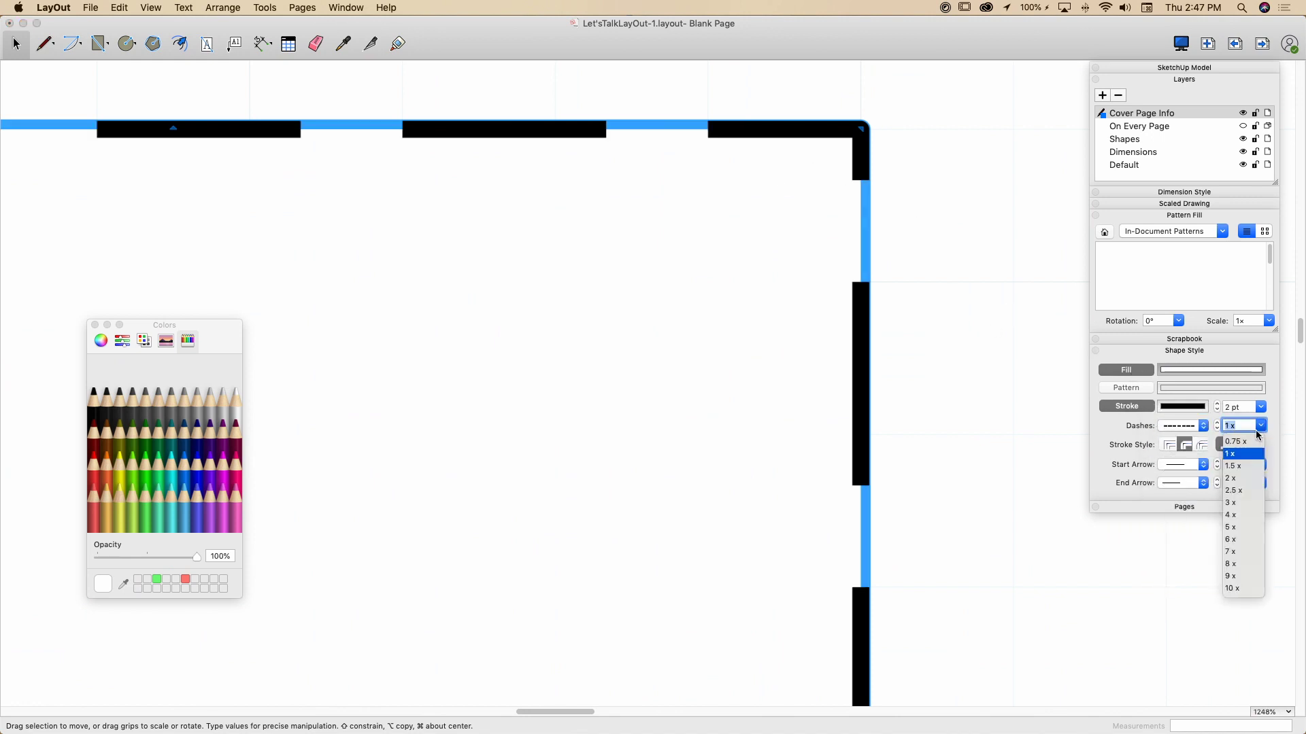
pyautogui.click(1230, 503)
pyautogui.click(1203, 430)
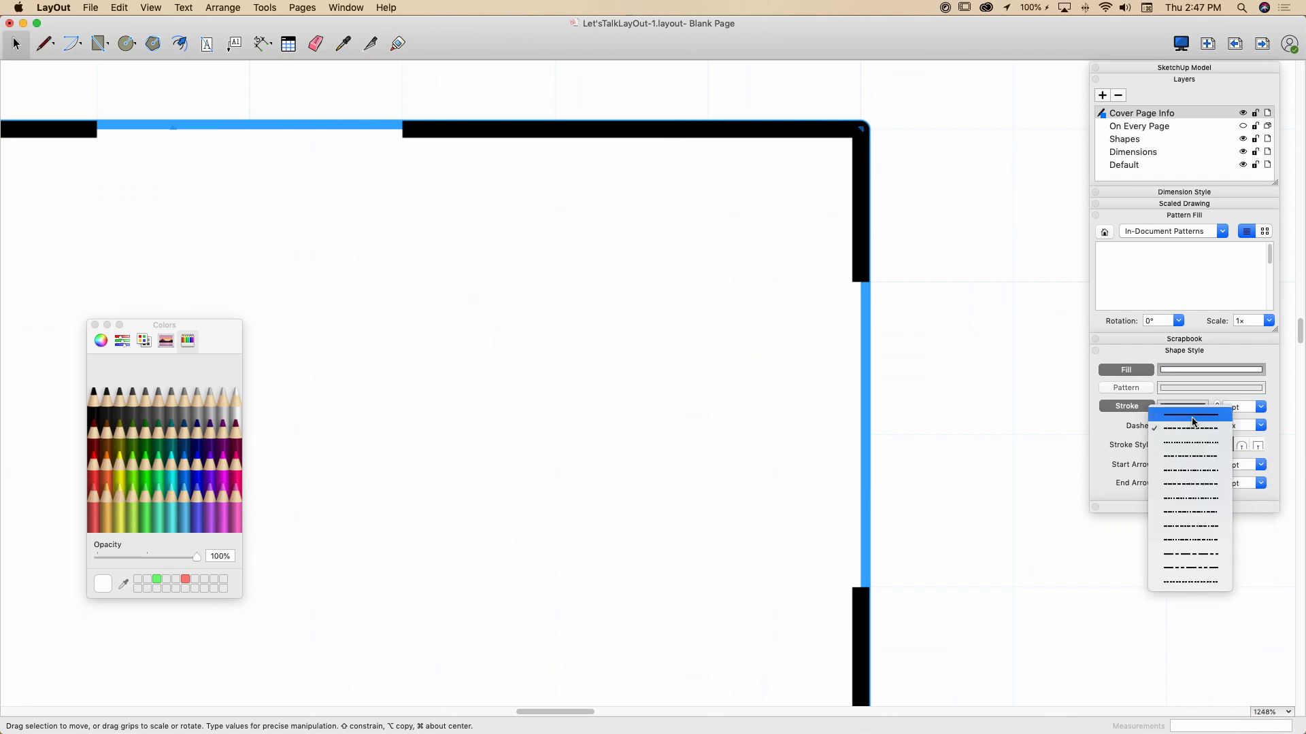
pyautogui.click(1200, 426)
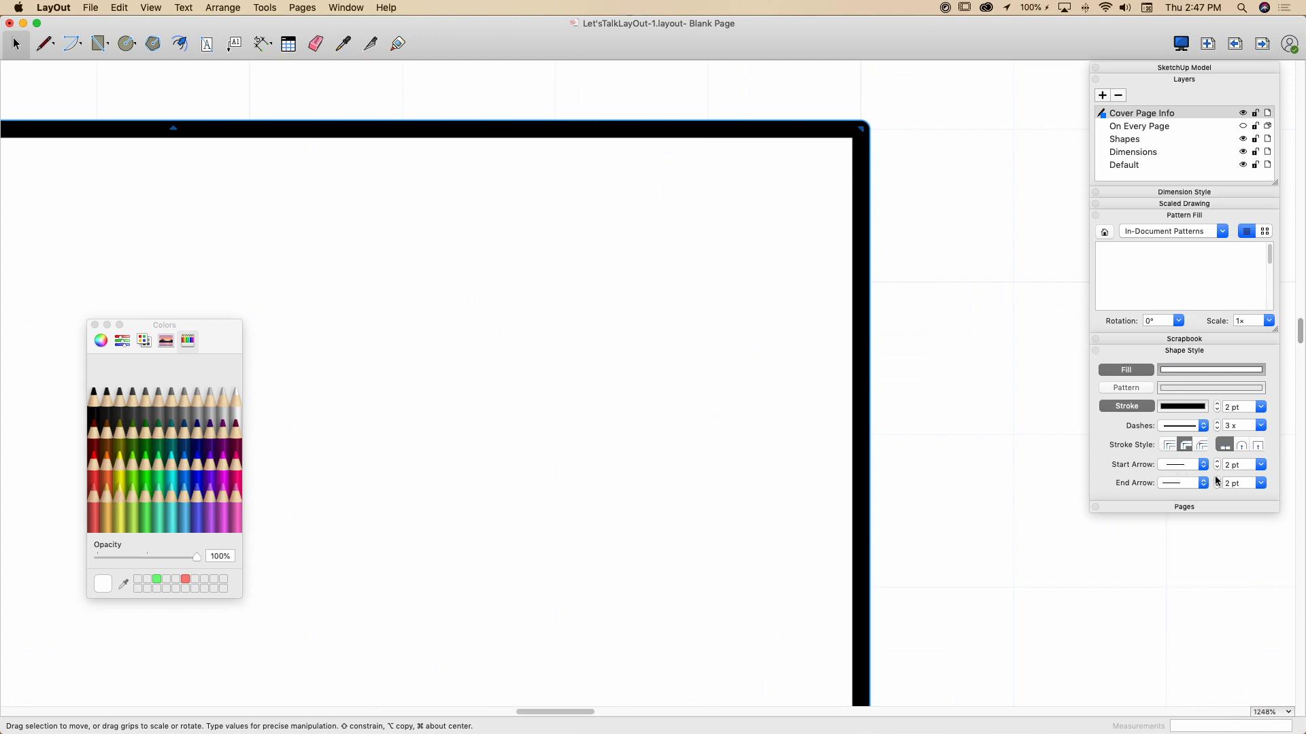
# Give the rectangle's outline the sharp miter corner join.
pyautogui.scroll(-5, 964, 285)
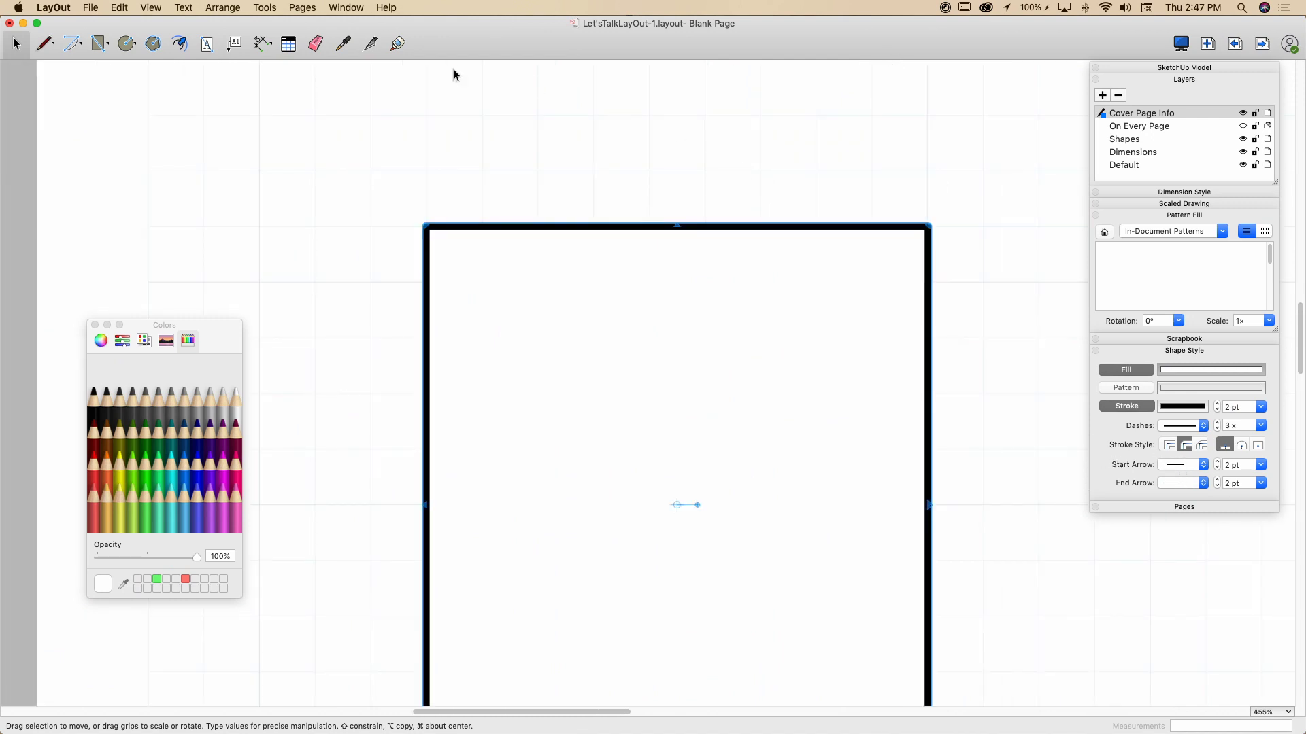
pyautogui.scroll(-1, 398, 83)
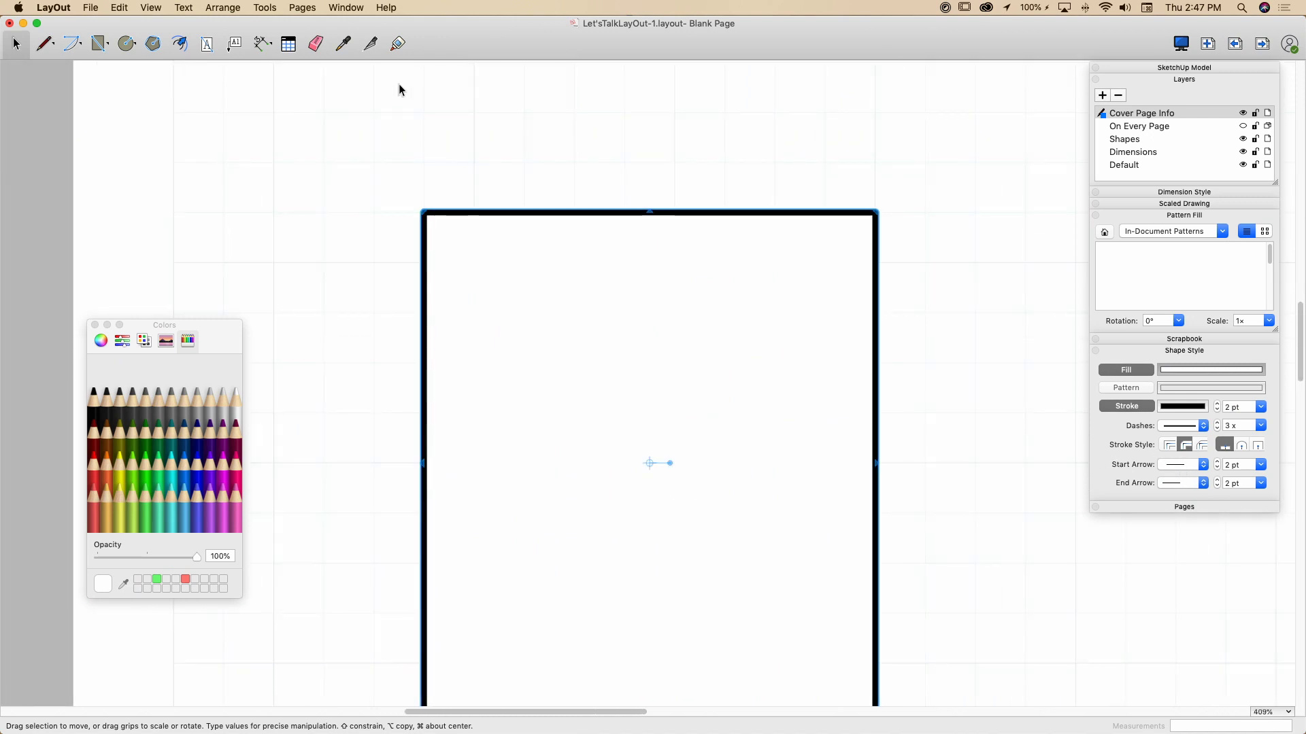
pyautogui.click(1167, 445)
pyautogui.scroll(-2, 619, 140)
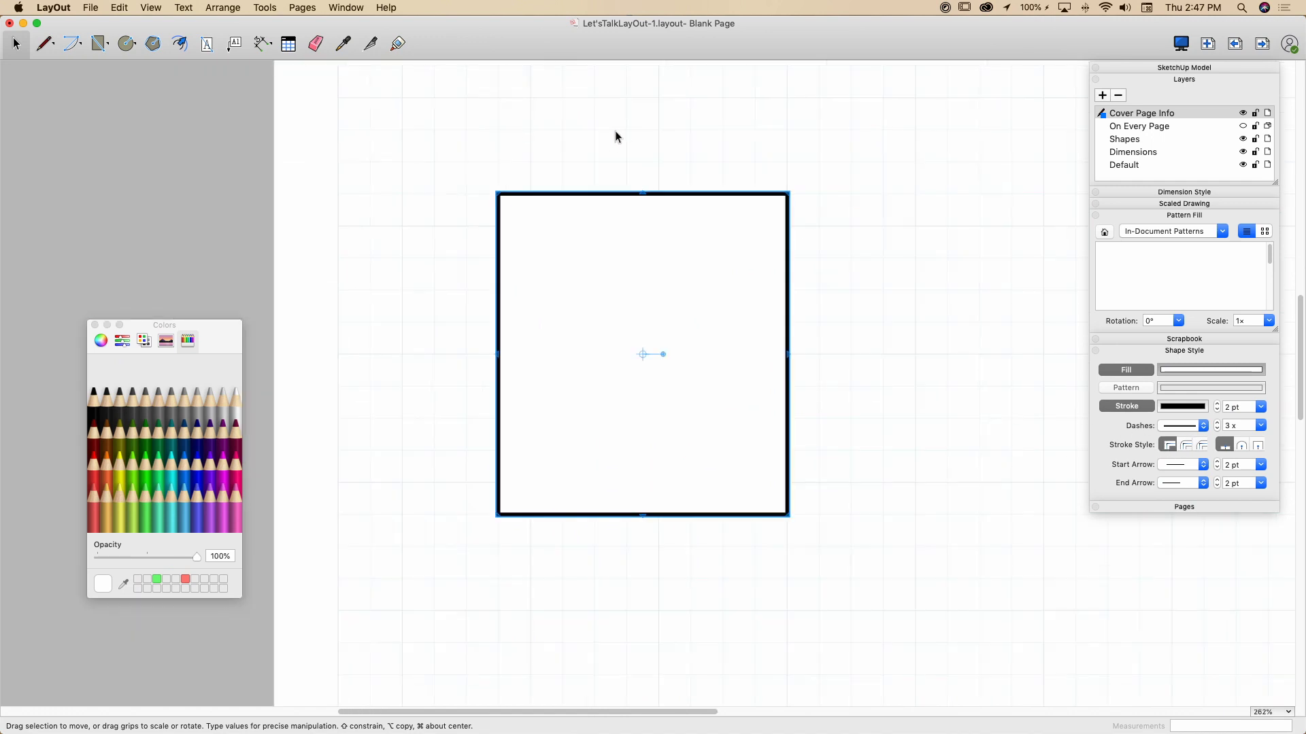
# Draw a circle centred near the rectangle's lower-right corner, overlapping it.
pyautogui.click(126, 44)
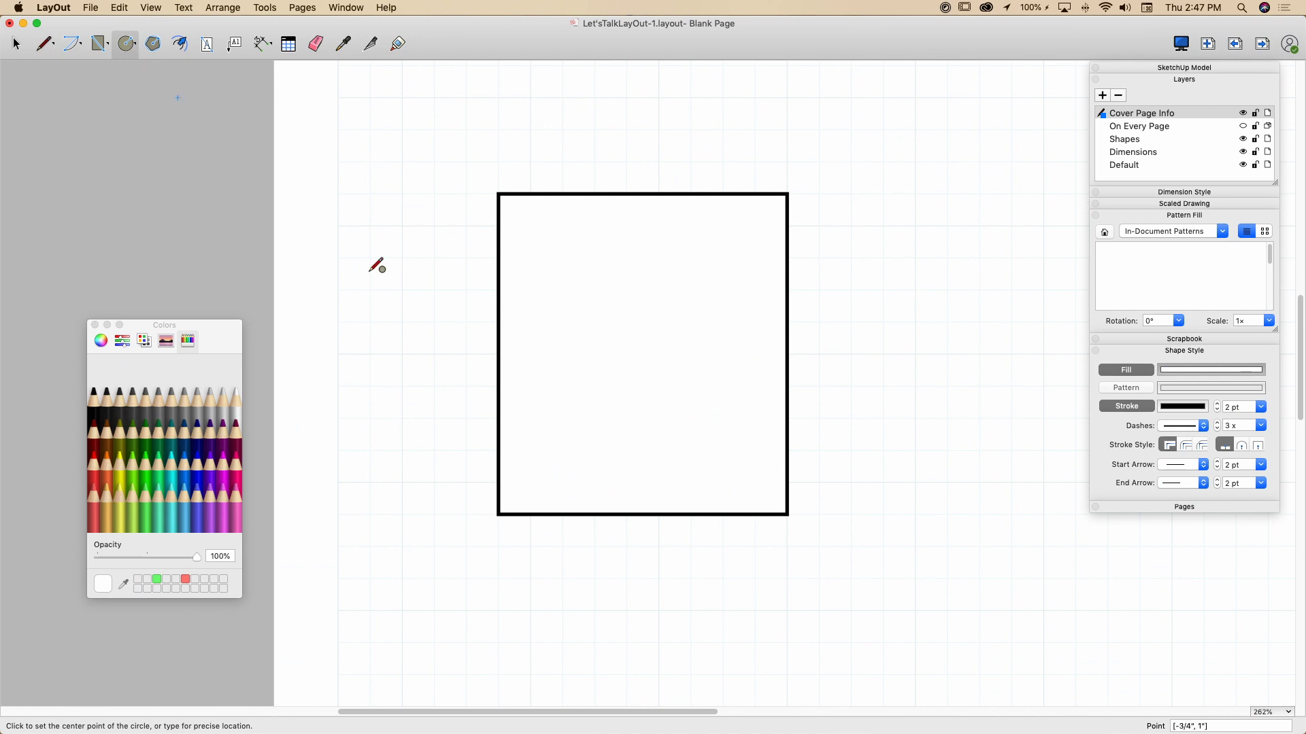
pyautogui.scroll(-3, 251, 166)
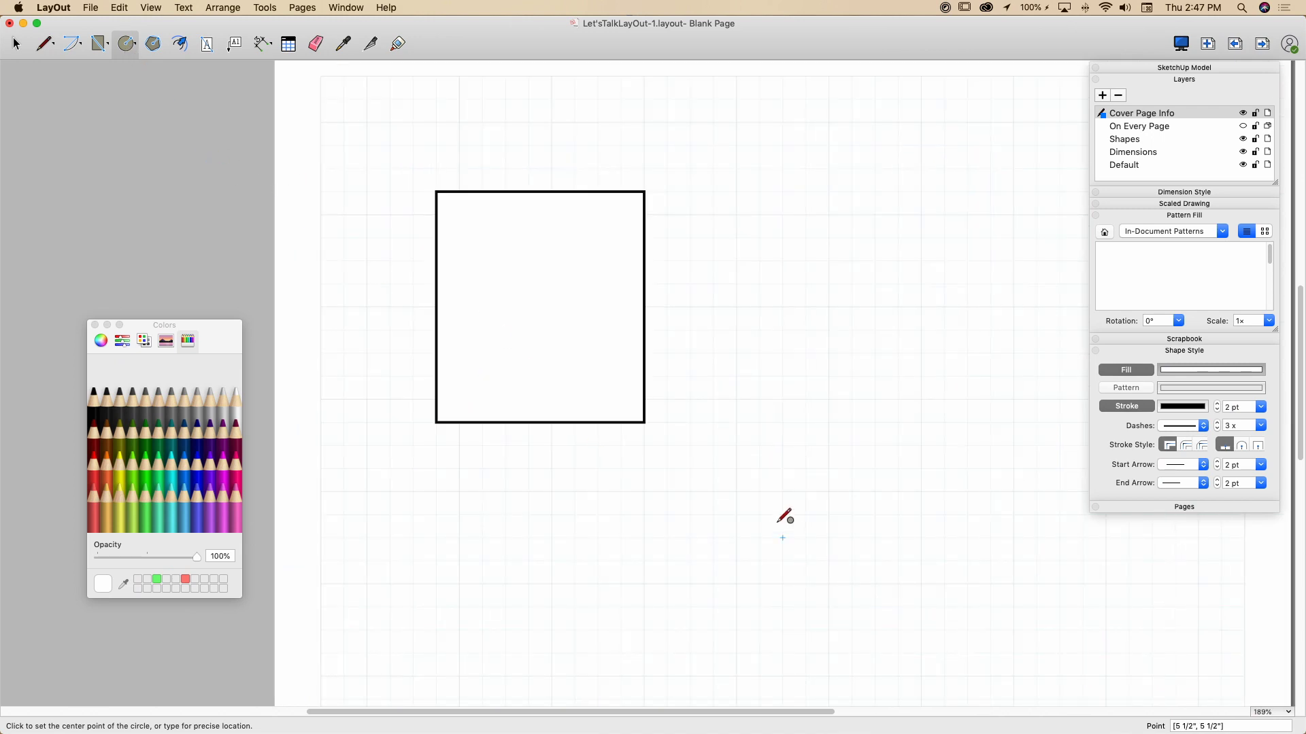
pyautogui.click(621, 399)
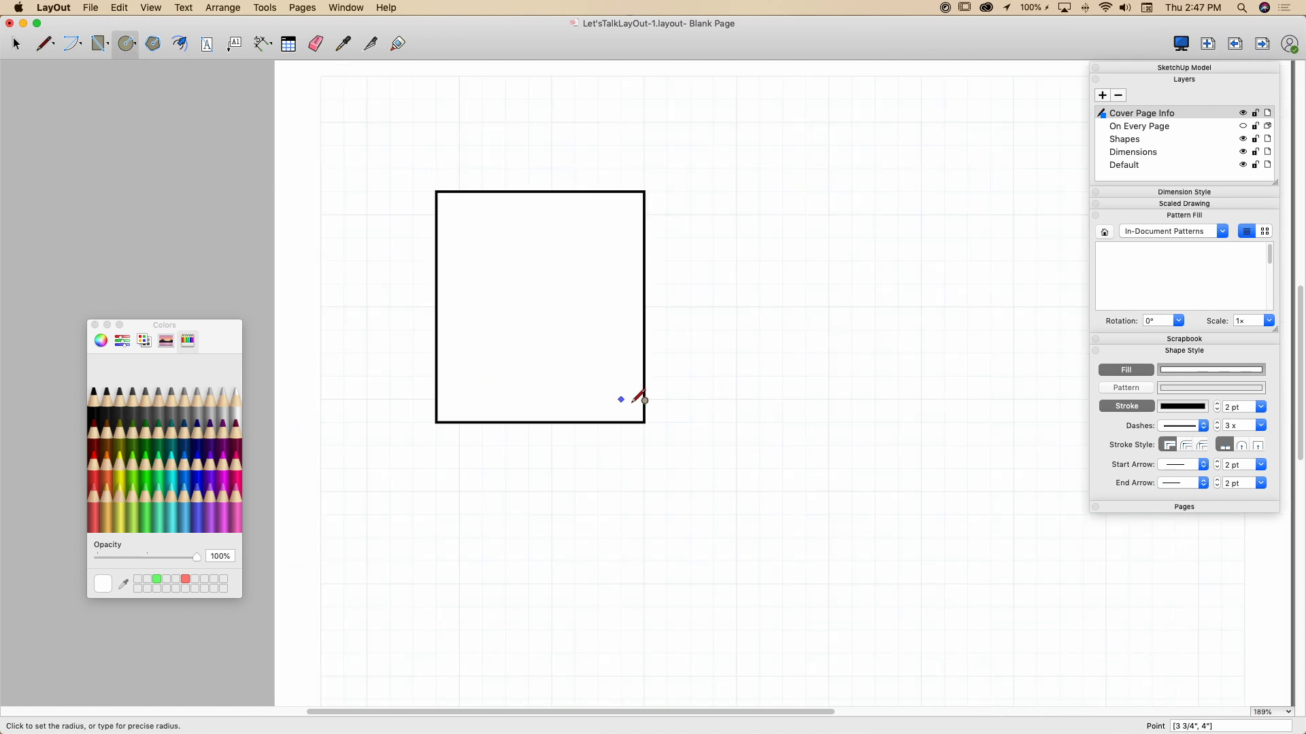
pyautogui.click(692, 468)
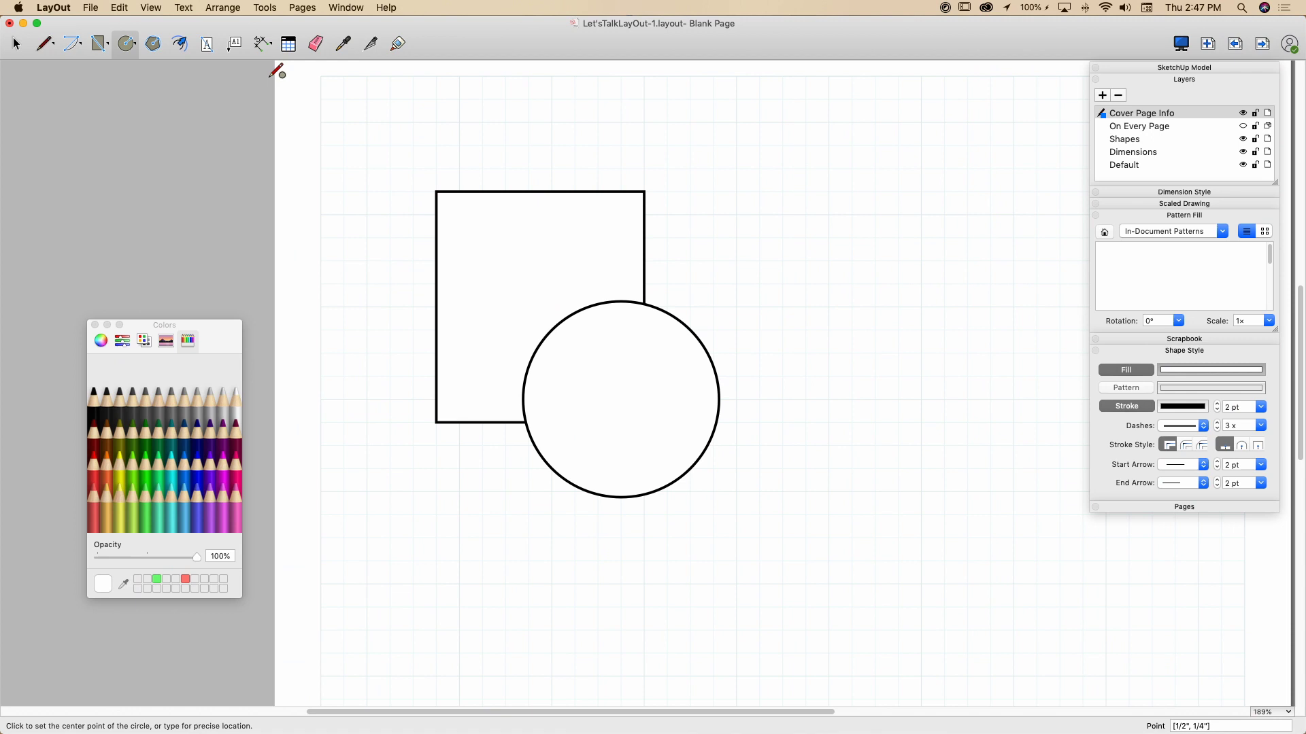
# Draw a five-sided tilted pentagon centred on the rectangle's top-left corner.
pyautogui.click(155, 49)
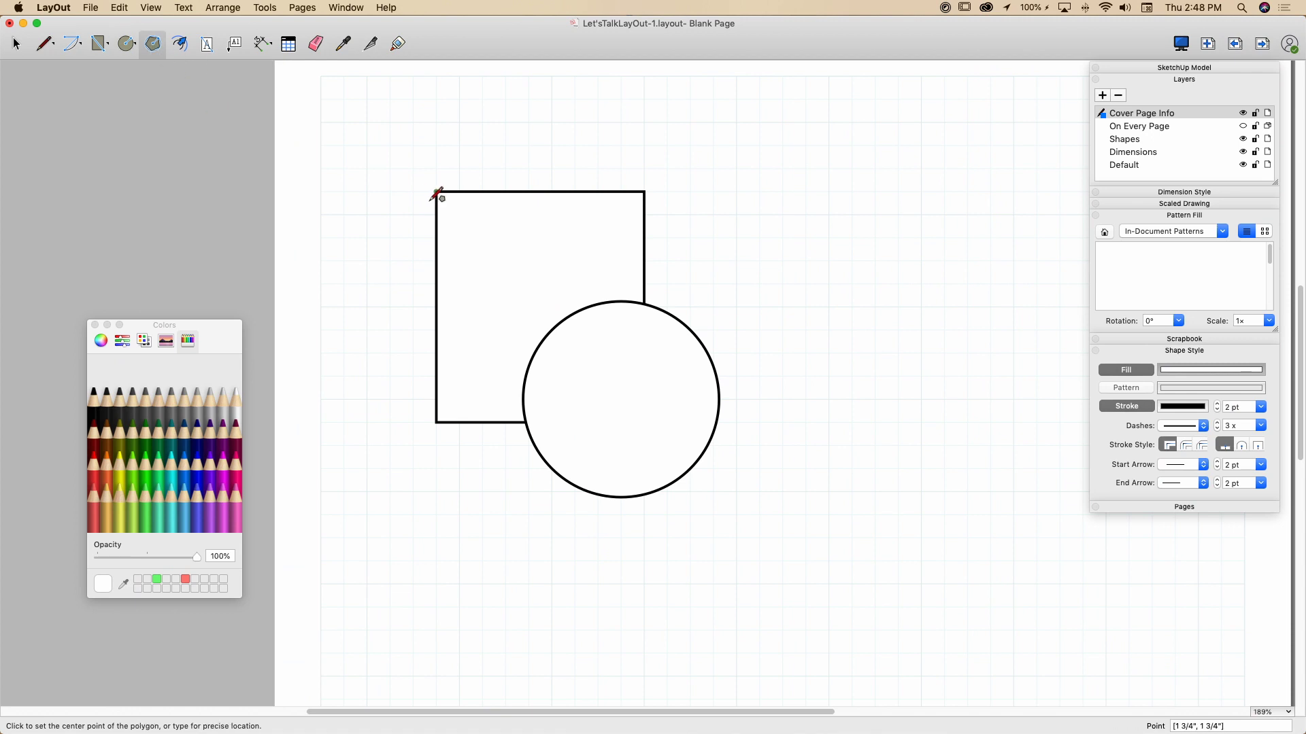
pyautogui.click(436, 192)
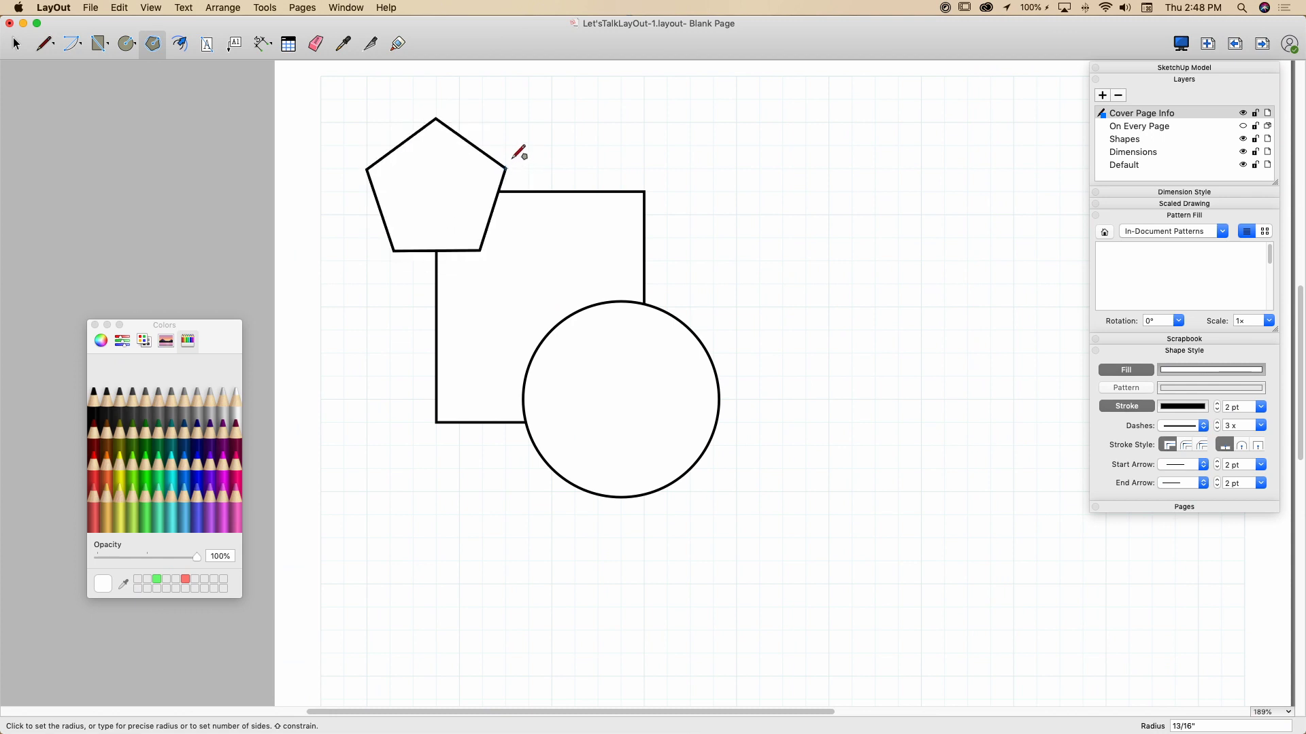
pyautogui.press('Down')
pyautogui.press('Up')
pyautogui.press('Up')
pyautogui.press('Up')
pyautogui.press('Down')
pyautogui.press('Down')
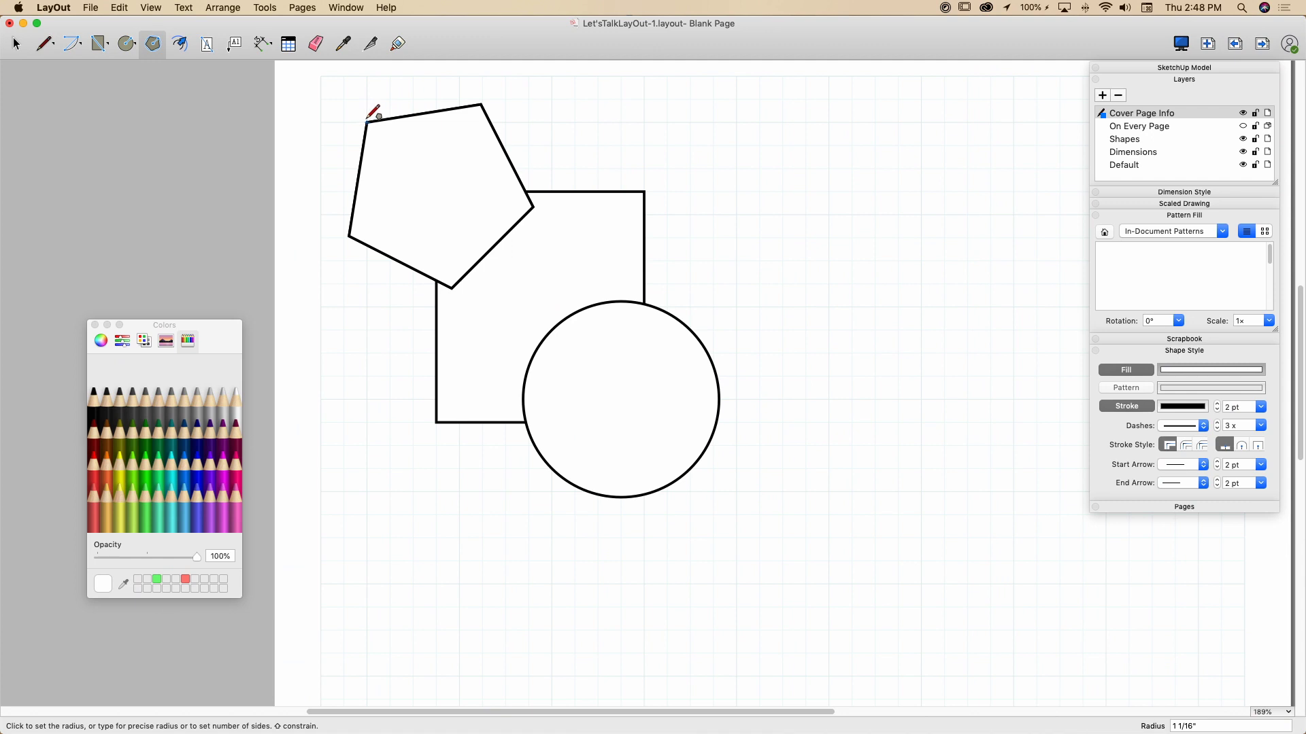
pyautogui.click(368, 120)
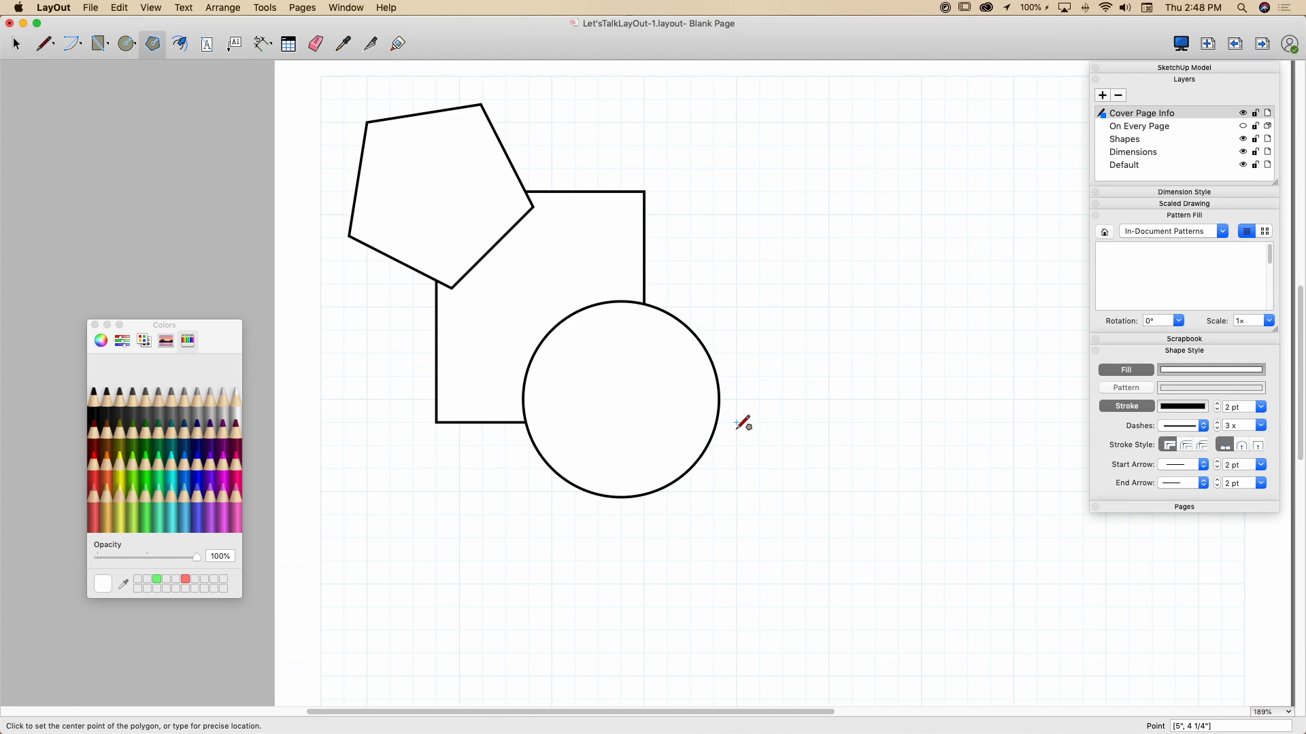
# Bring the rectangle to the front so it covers the pentagon.
pyautogui.click(16, 44)
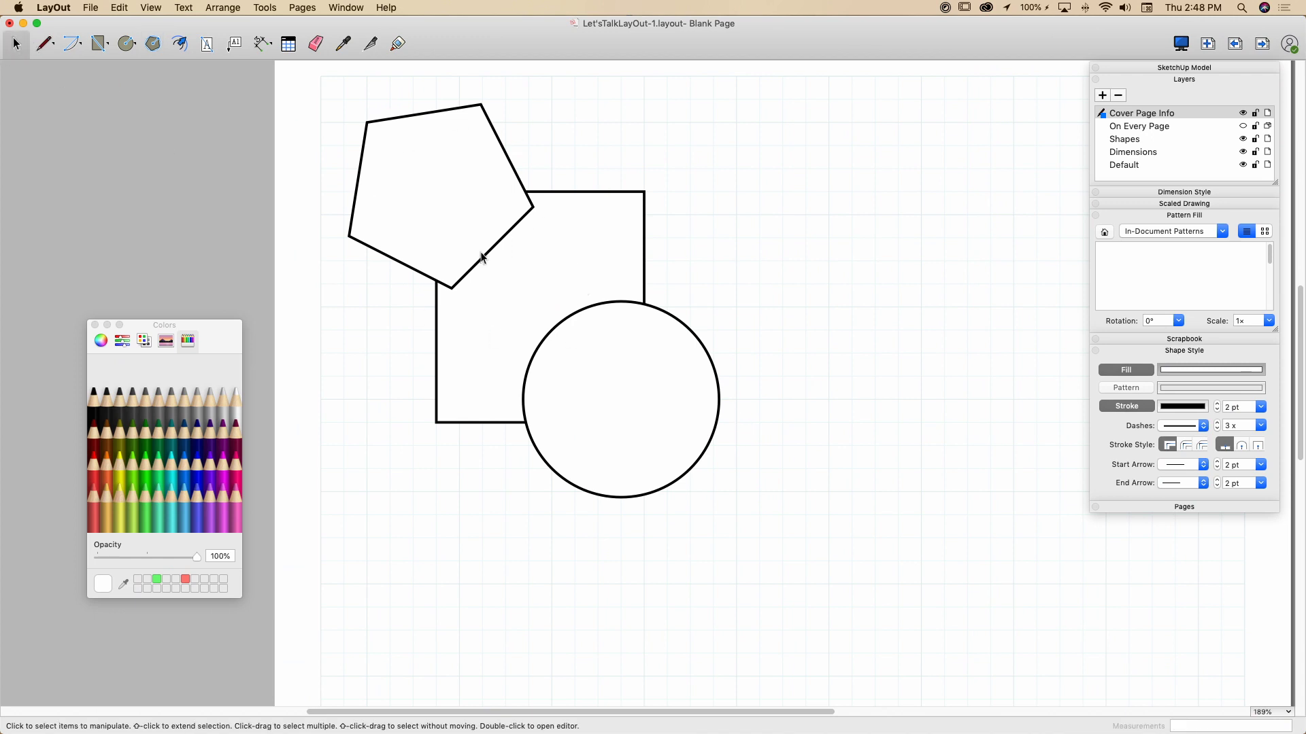
pyautogui.click(543, 260)
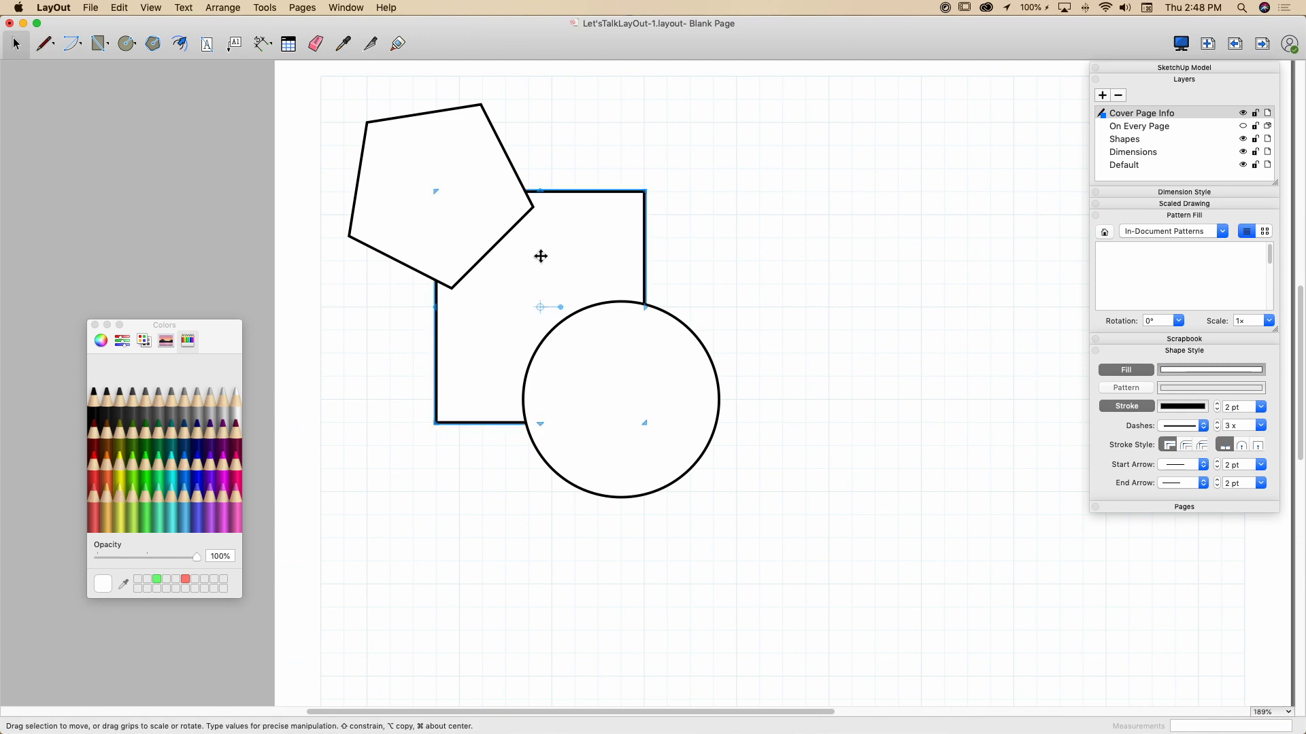
pyautogui.rightClick(541, 256)
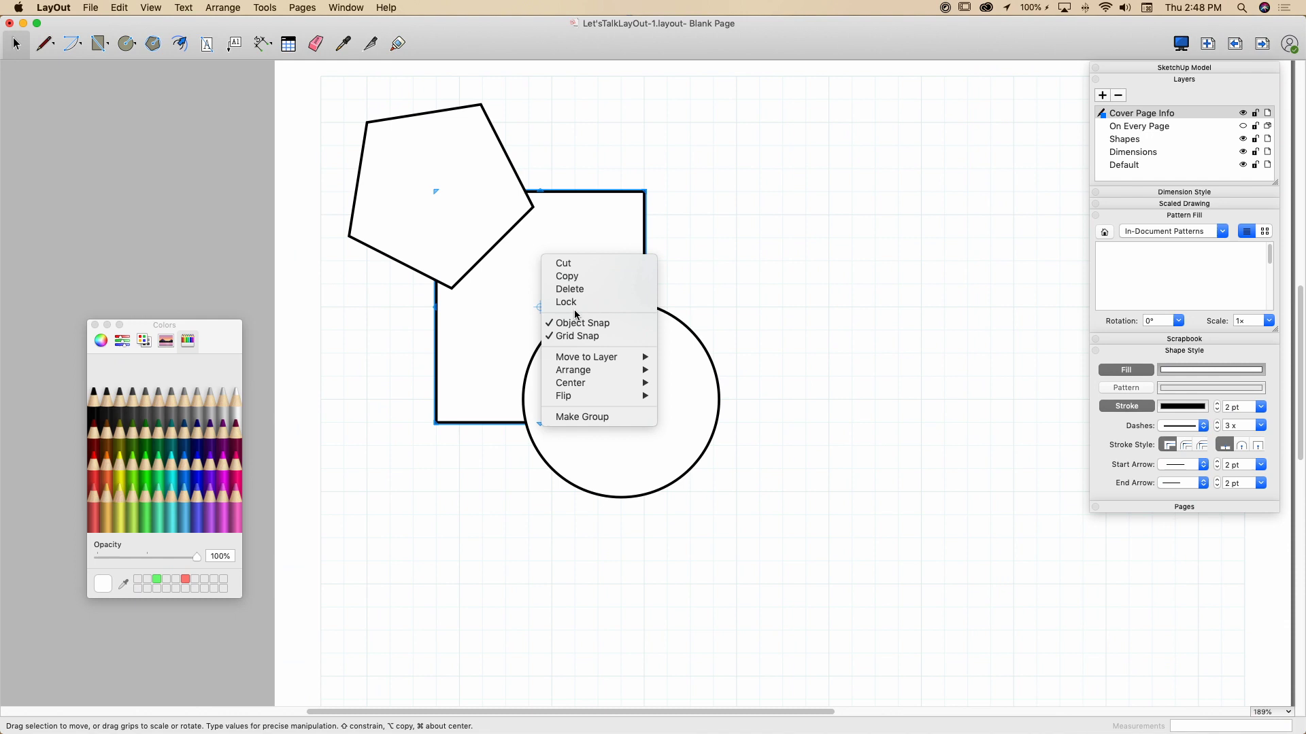
pyautogui.moveTo(586, 369)
pyautogui.click(687, 370)
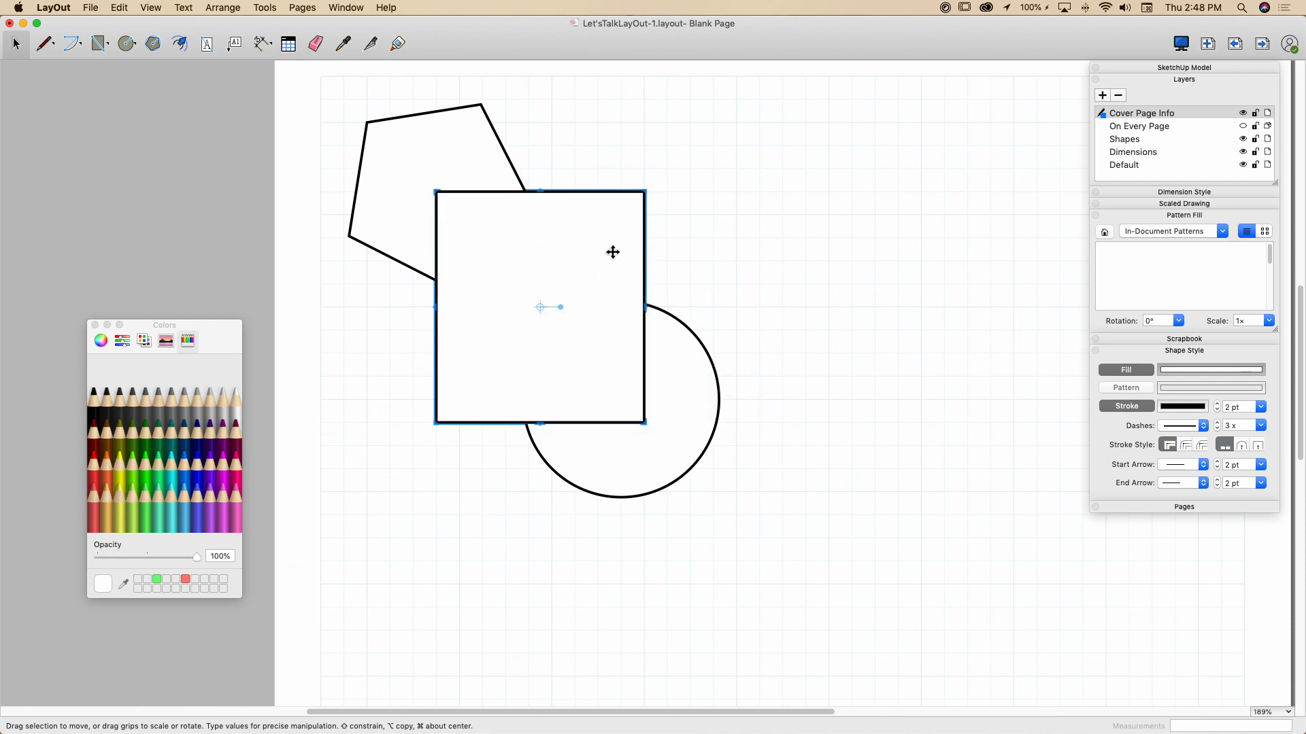
# Bring the circle forward so it sits above the rectangle.
pyautogui.rightClick(680, 363)
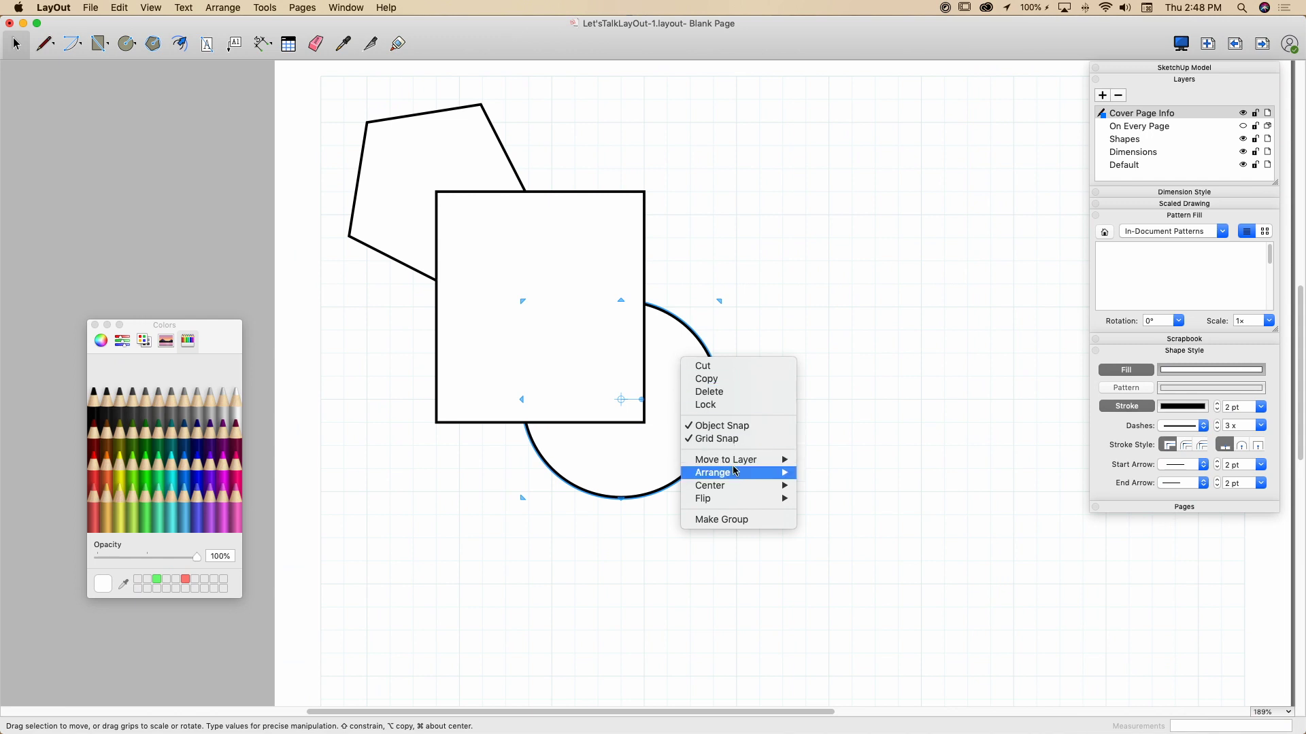
pyautogui.moveTo(737, 473)
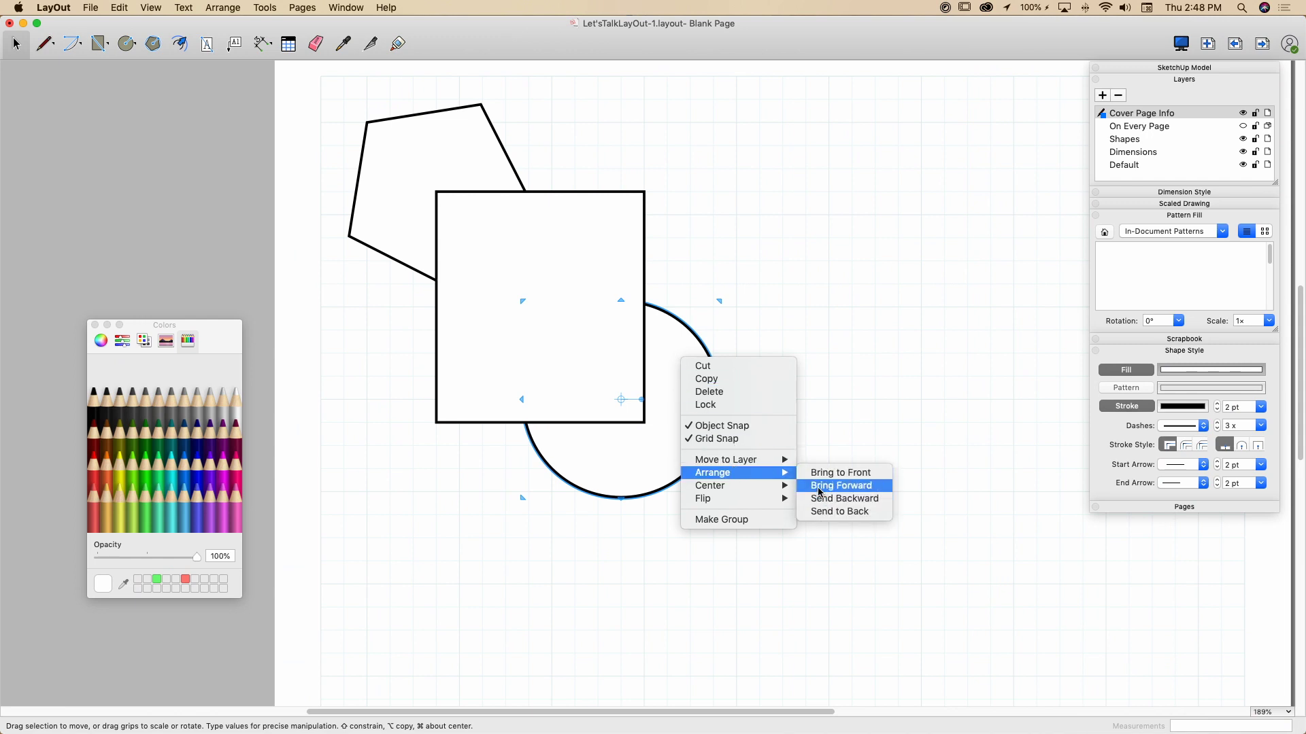
pyautogui.click(840, 485)
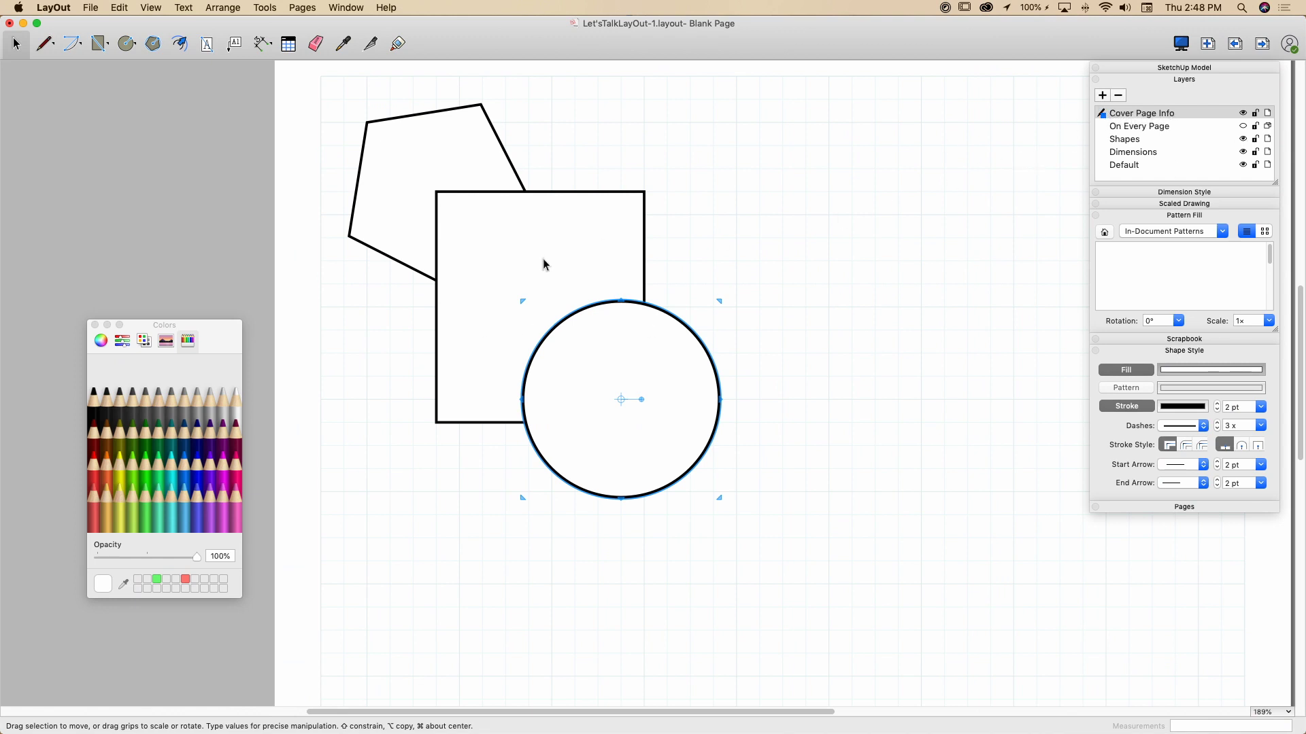
# Move the pentagon, rectangle and circle onto the Shapes layer.
pyautogui.moveTo(289, 78); pyautogui.dragTo(749, 527)
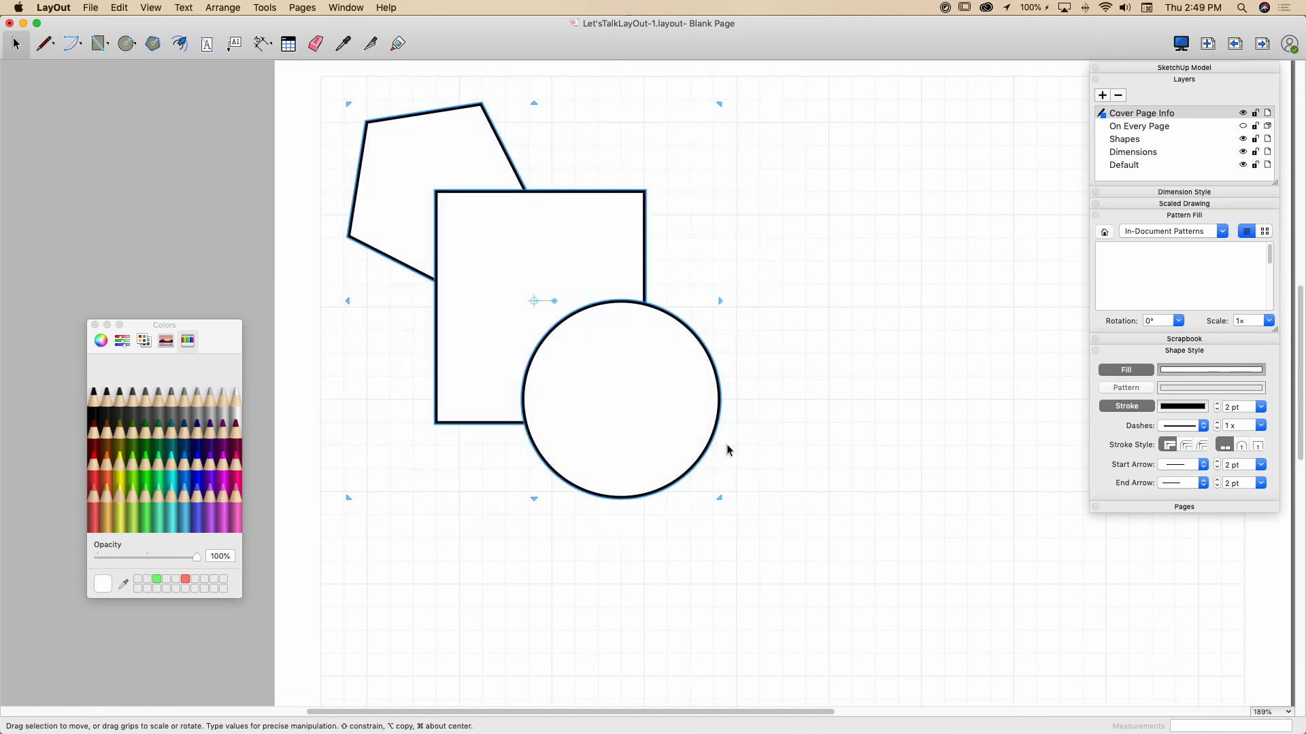
pyautogui.rightClick(614, 303)
pyautogui.moveTo(659, 406)
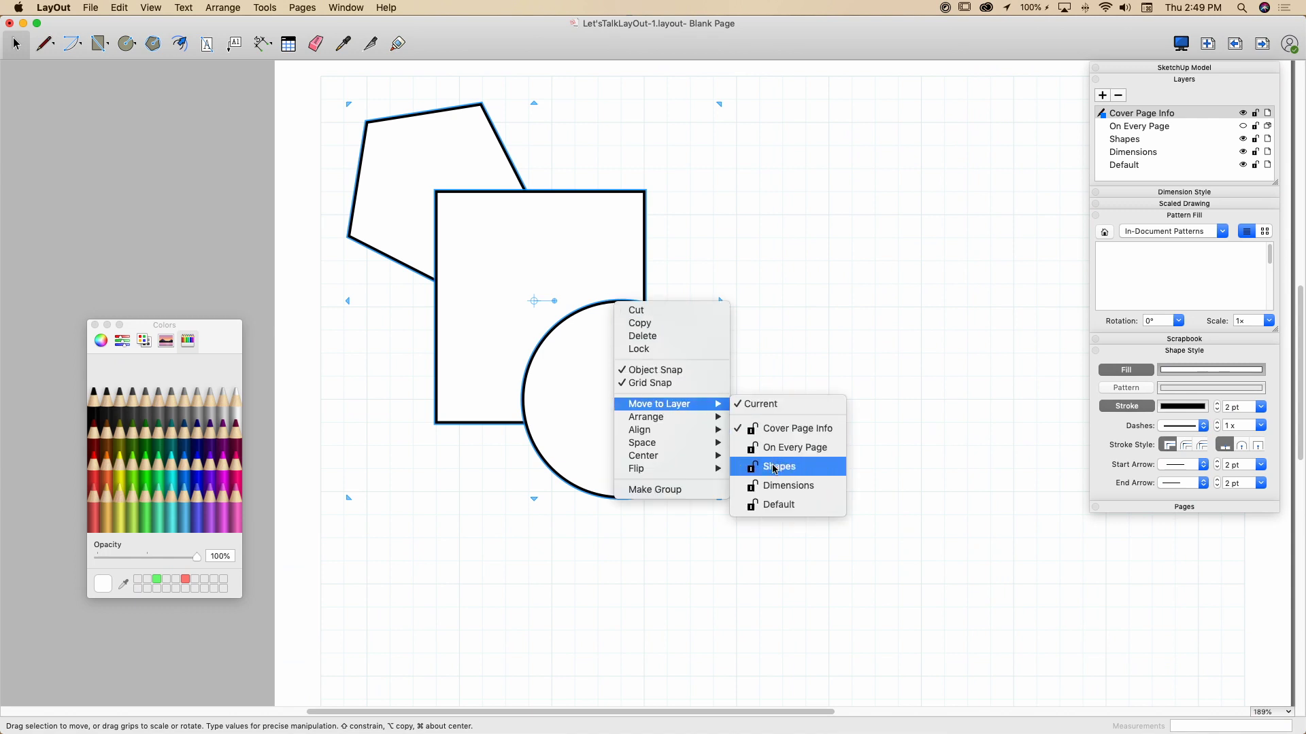
pyautogui.moveTo(706, 436)
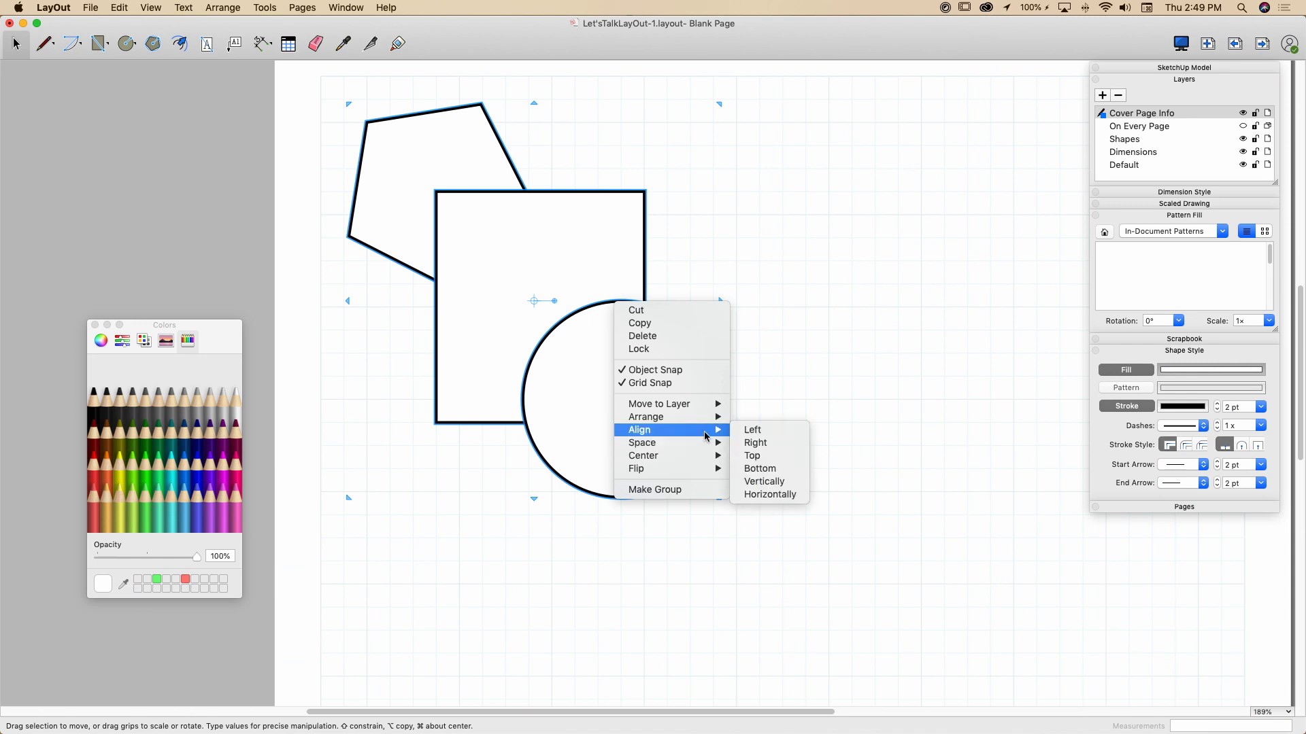
pyautogui.moveTo(701, 403)
pyautogui.click(778, 469)
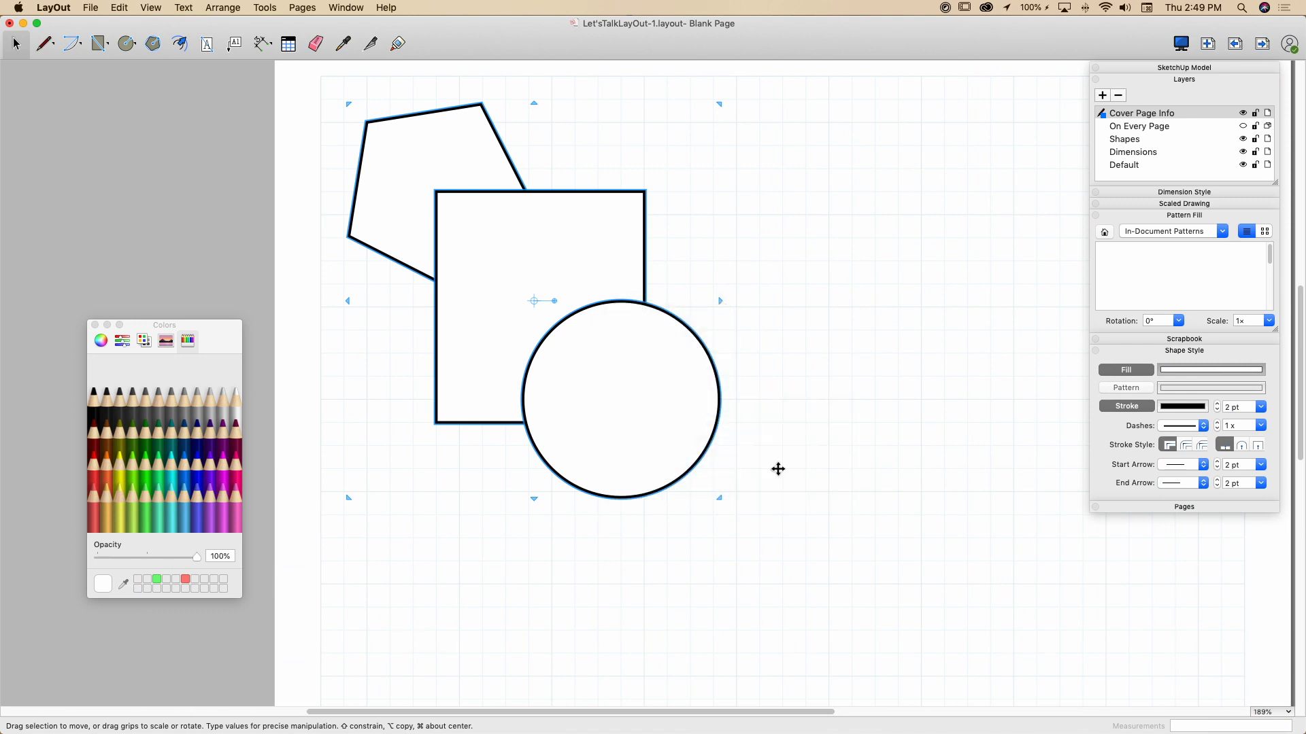
# Check the Shapes layer by toggling its visibility, then make it the active layer.
pyautogui.click(1243, 140)
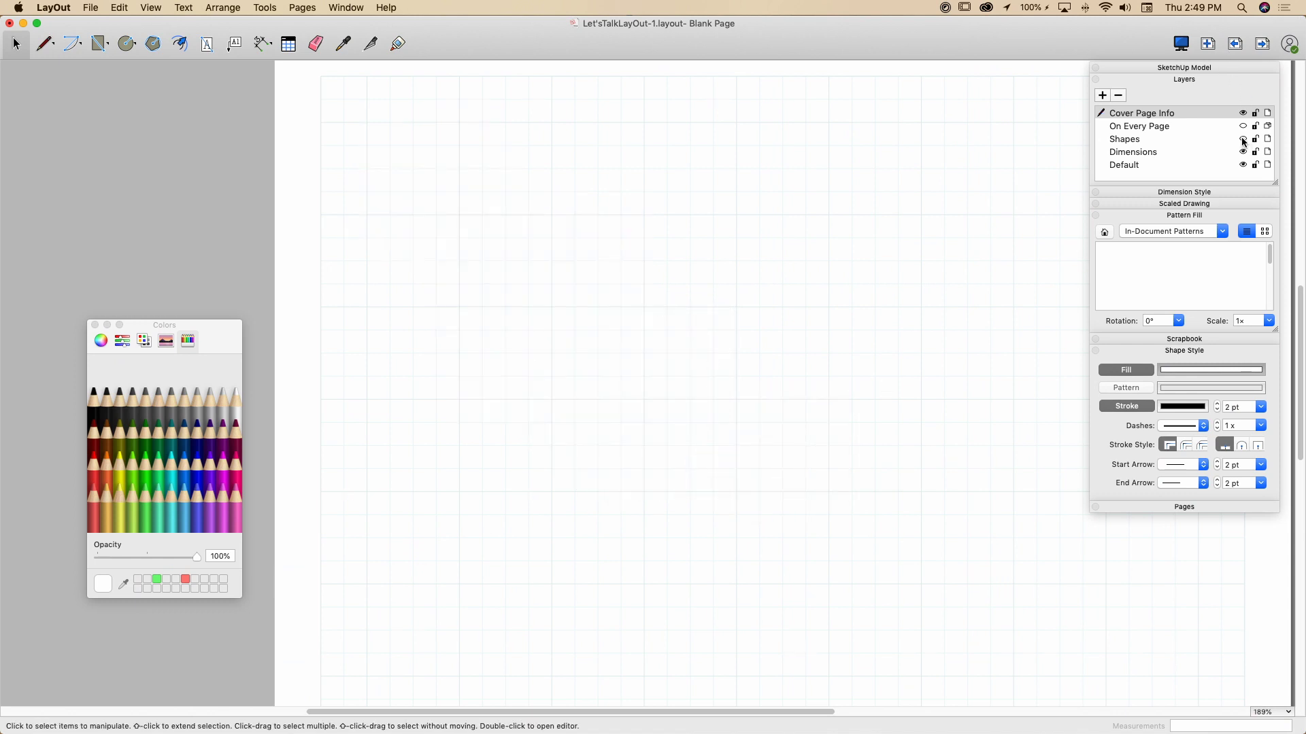
pyautogui.click(1243, 140)
pyautogui.click(1103, 137)
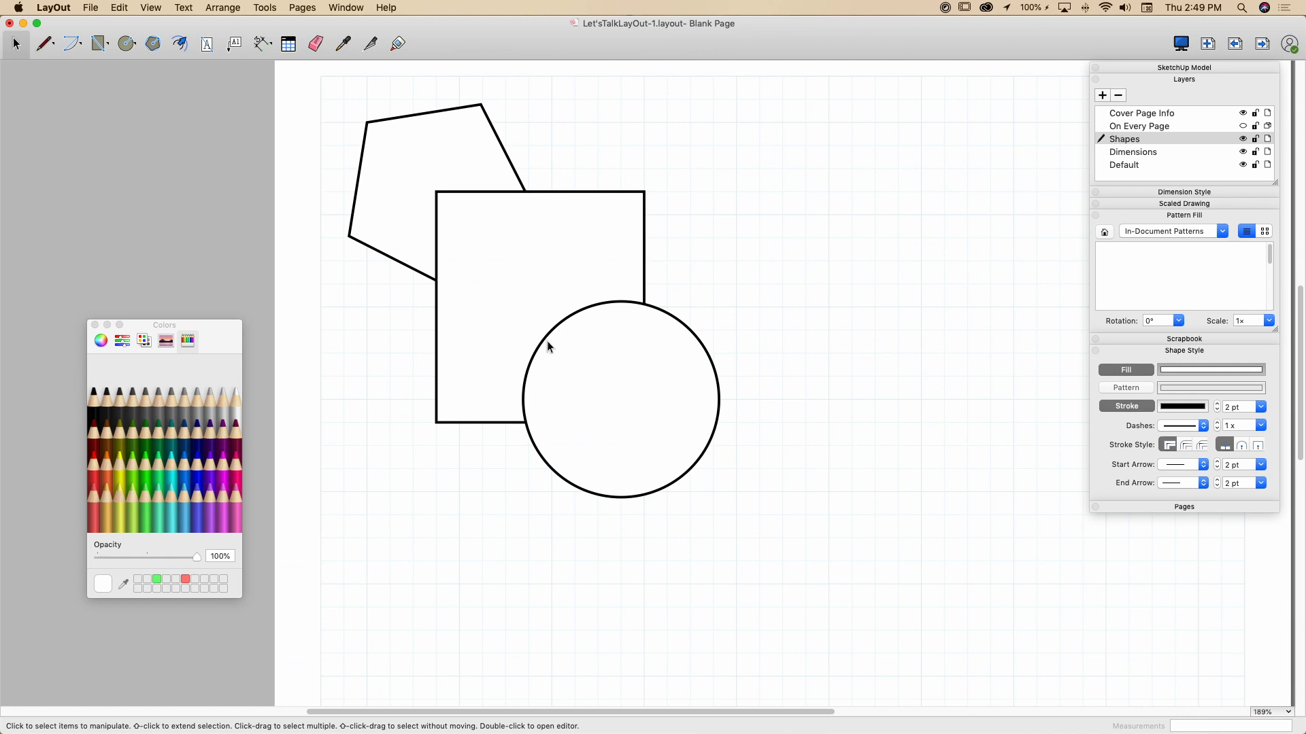
# Turn Fill off for the pentagon, rectangle and circle so only black outlines show.
pyautogui.click(410, 174)
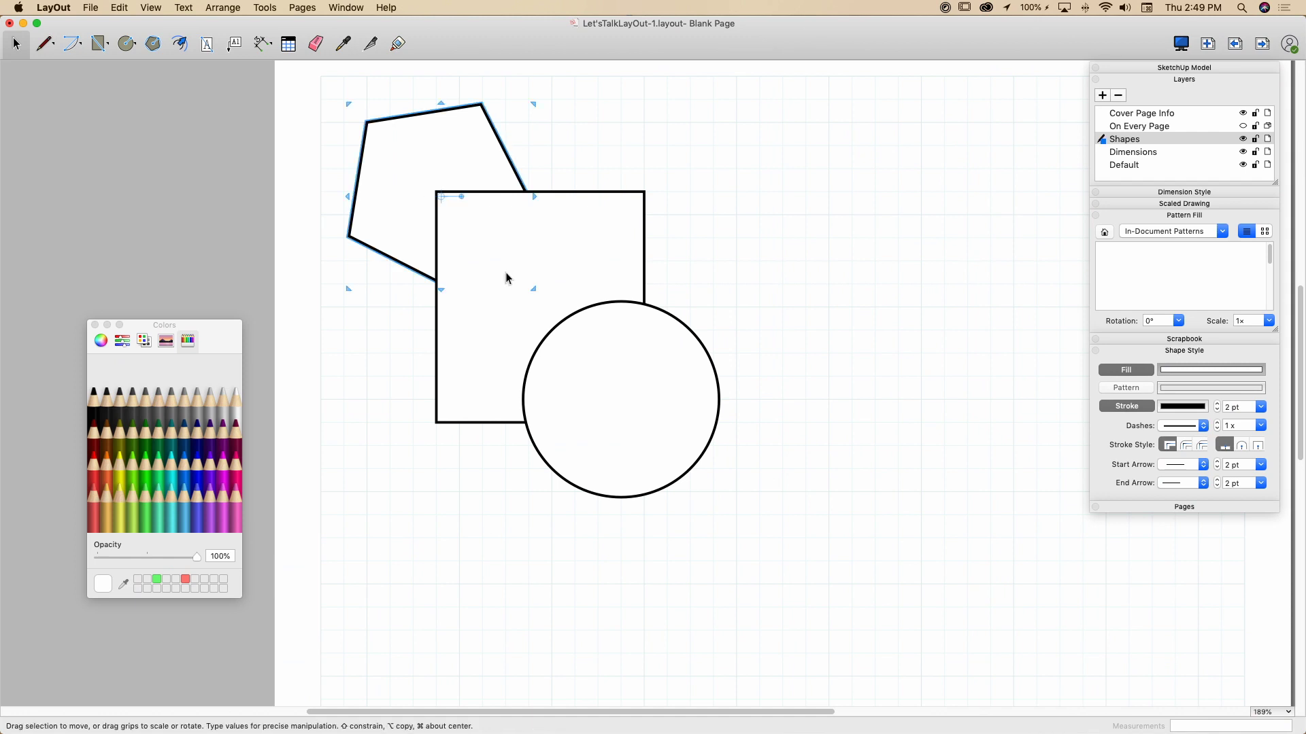
pyautogui.click(505, 276)
pyautogui.click(614, 417)
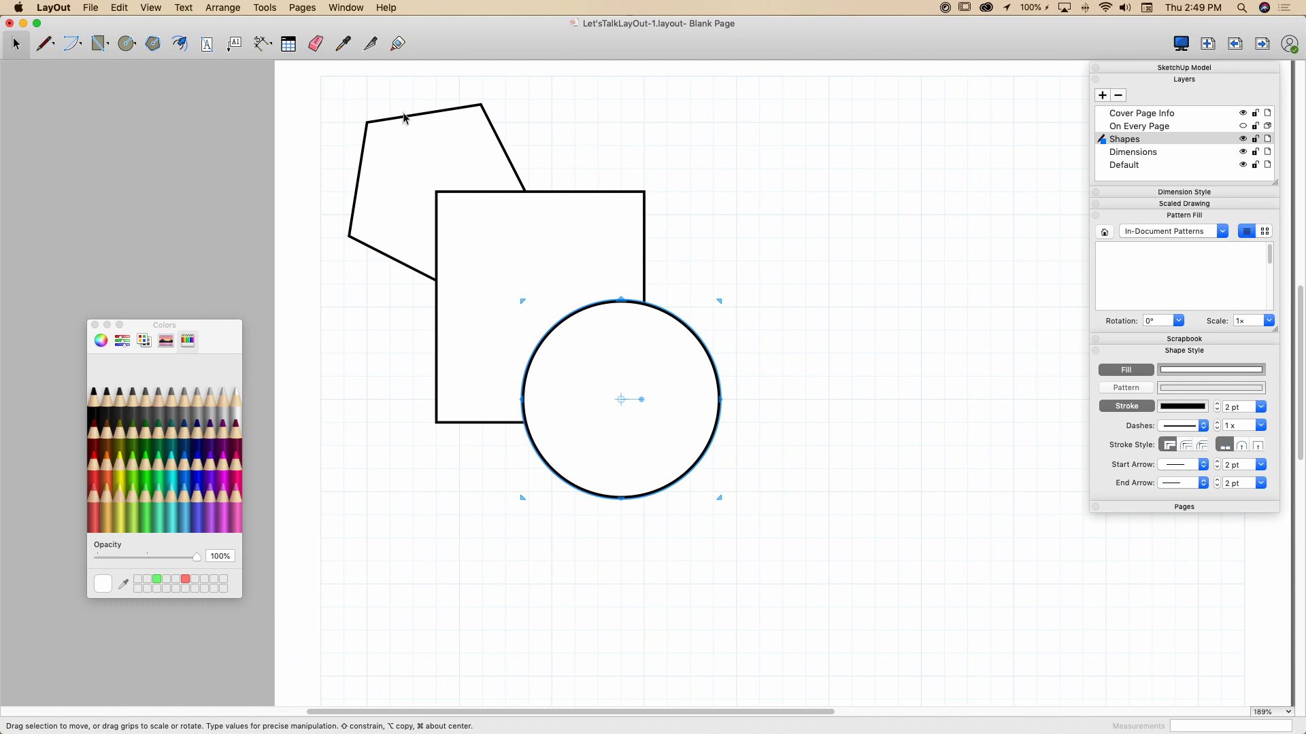
pyautogui.moveTo(329, 95); pyautogui.dragTo(782, 548)
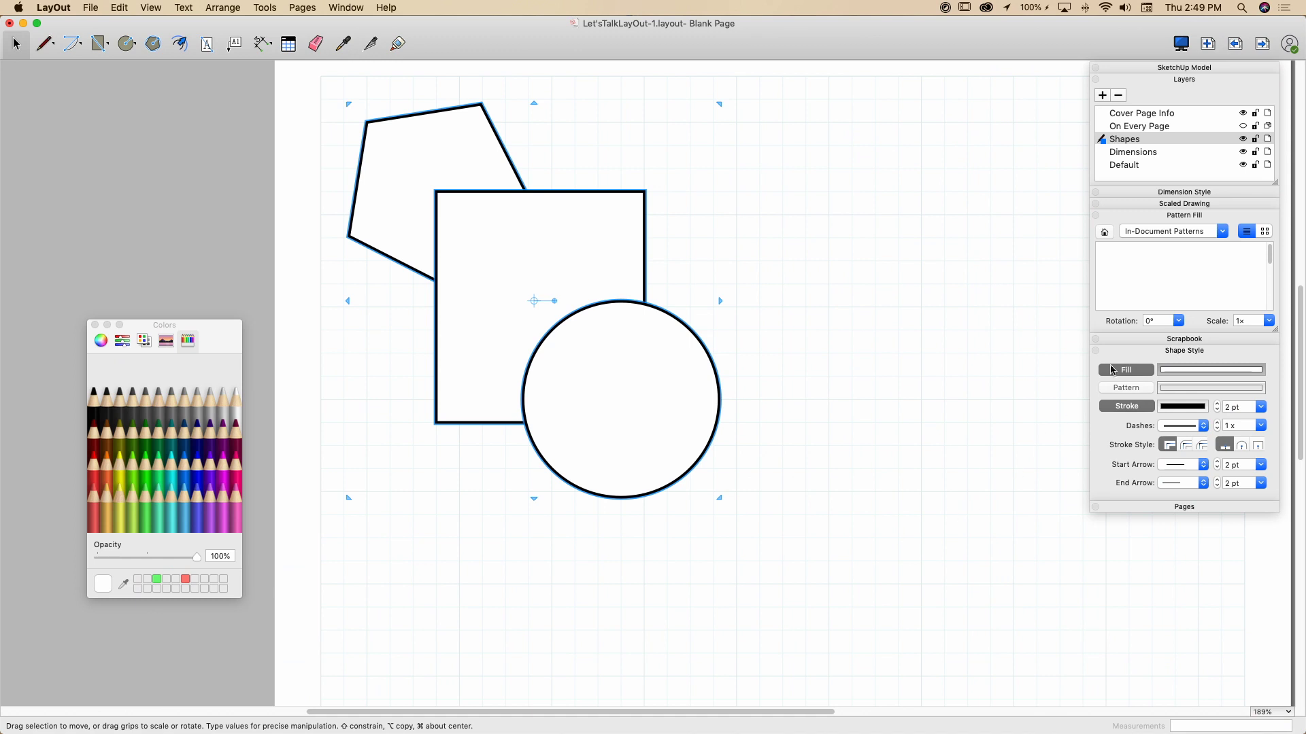
pyautogui.click(1126, 370)
pyautogui.click(796, 395)
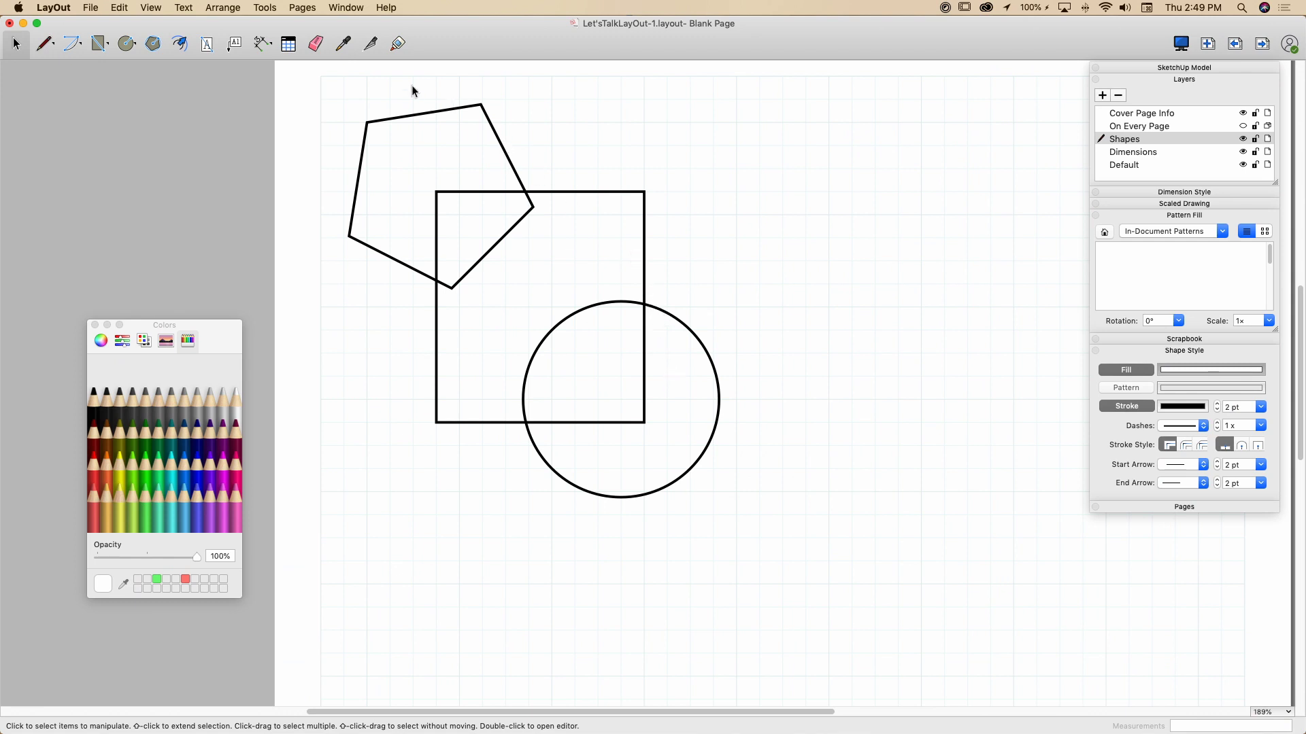
# Split the circle where it crosses the rectangle's right and bottom edges.
pyautogui.click(373, 46)
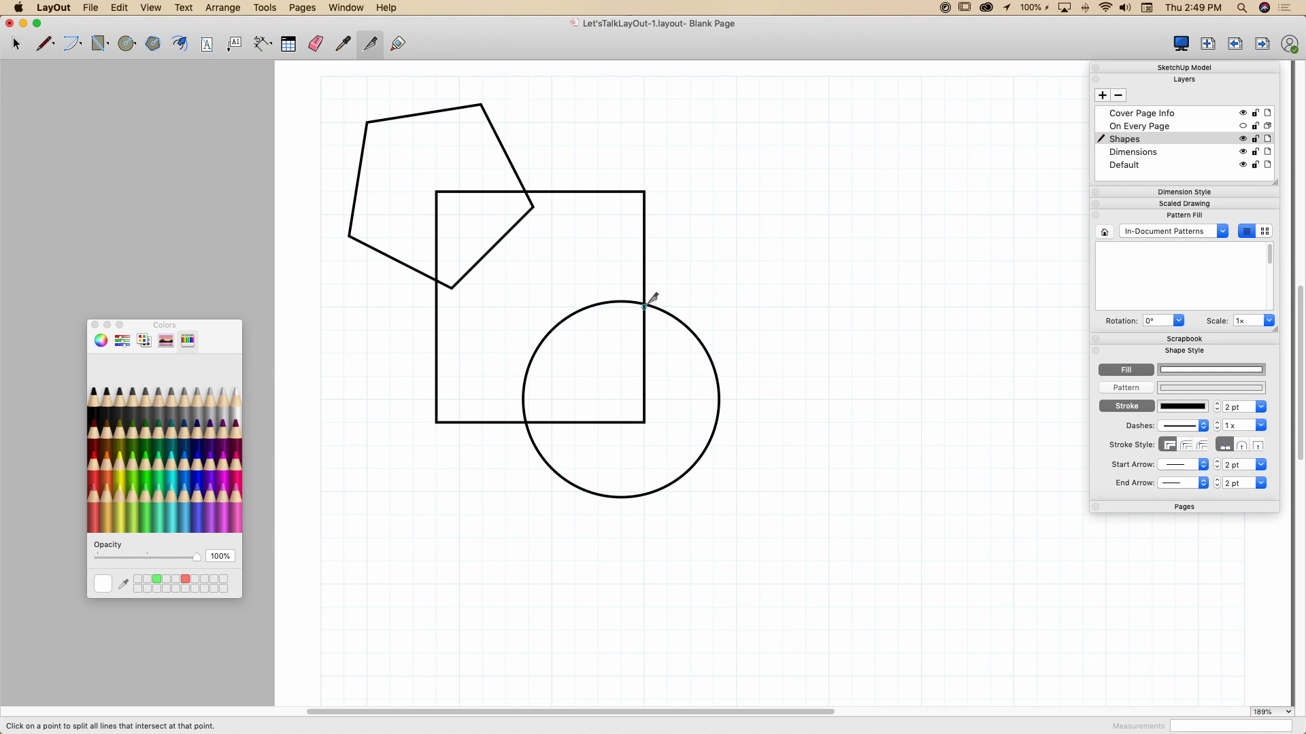
pyautogui.scroll(10, 650, 297)
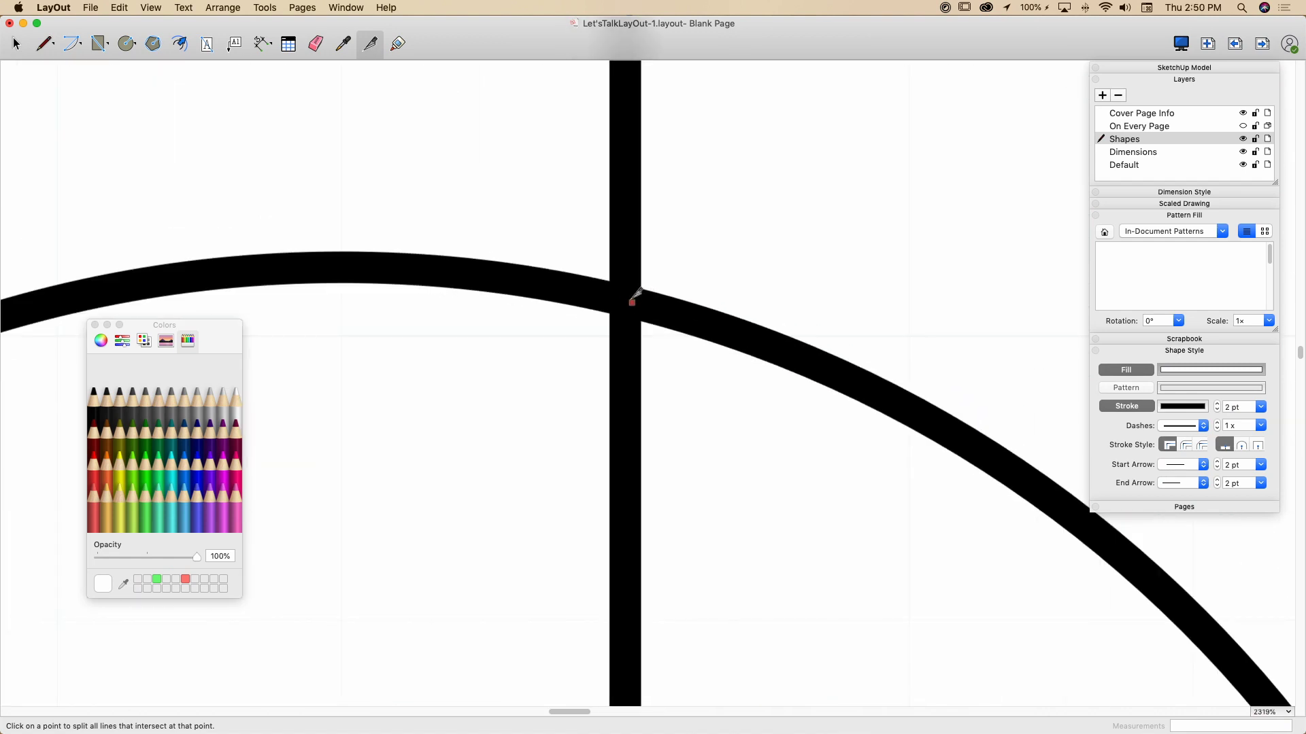
pyautogui.click(625, 300)
pyautogui.scroll(-2, 672, 219)
pyautogui.press('super+shift+w')
pyautogui.scroll(4, 543, 364)
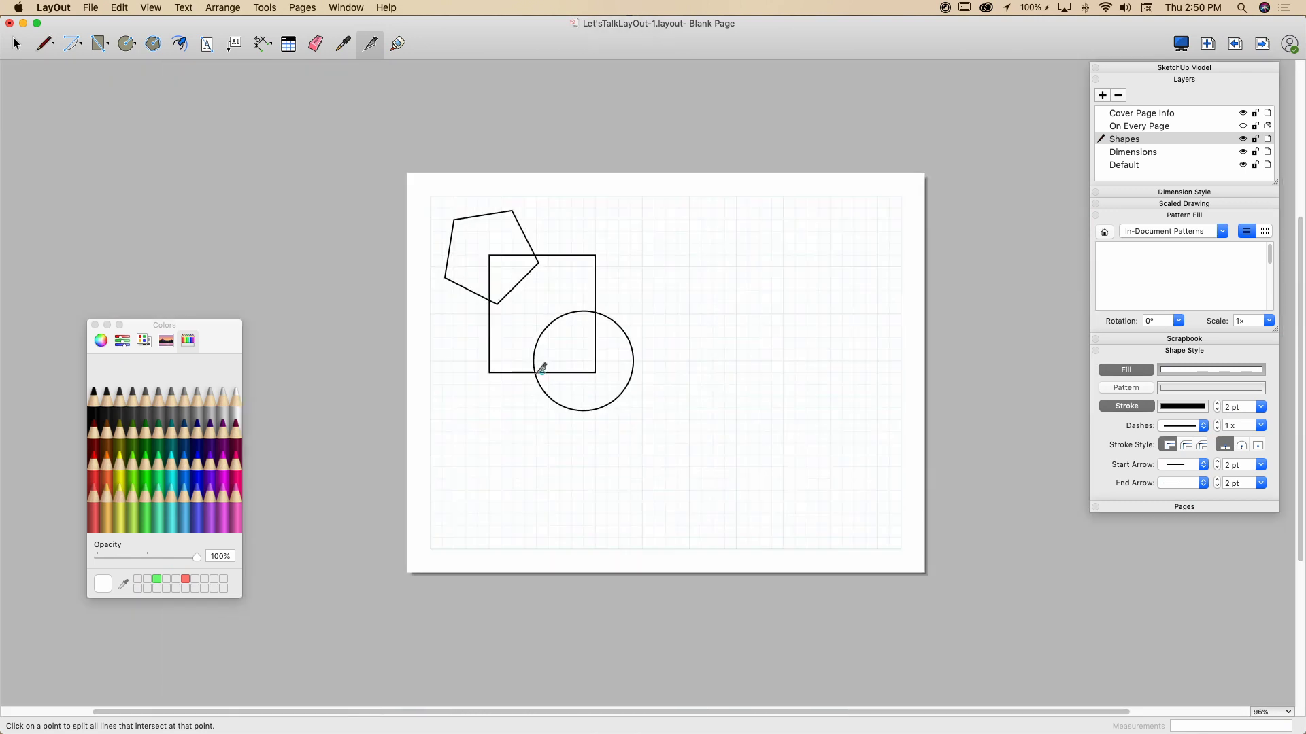
pyautogui.scroll(7, 538, 366)
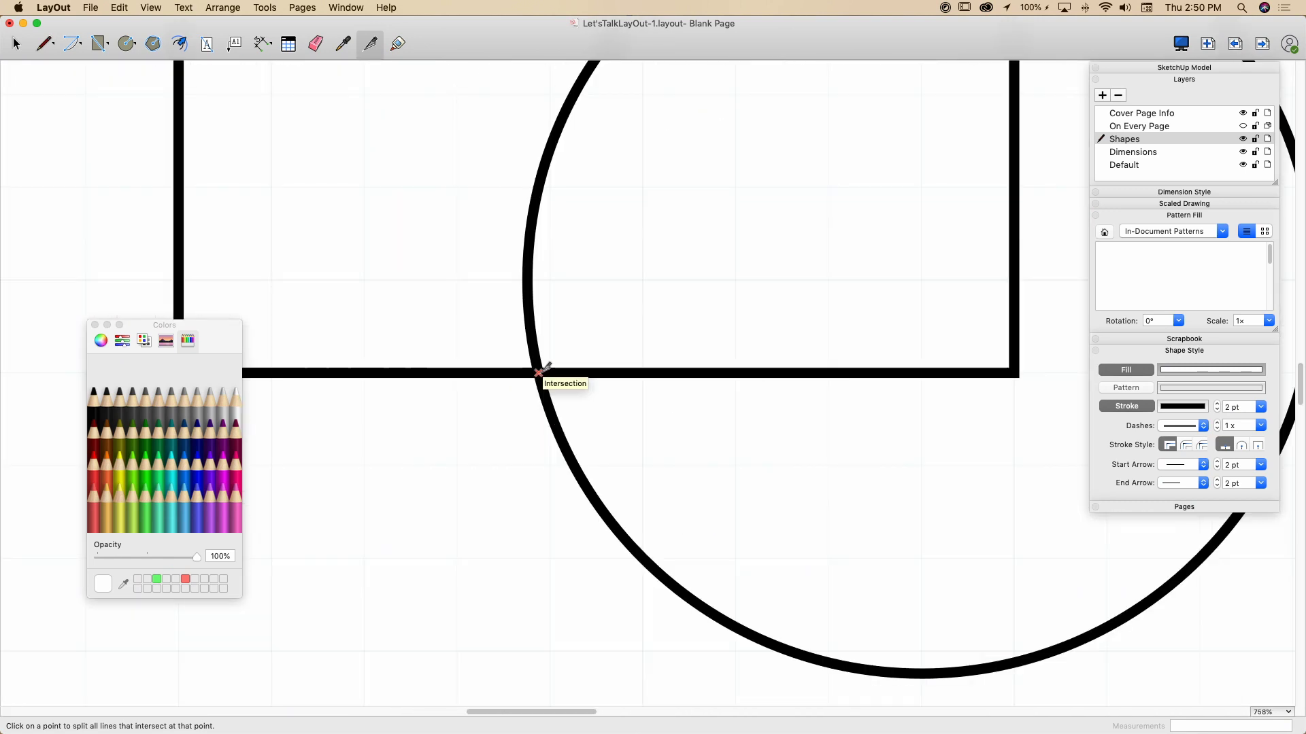
pyautogui.click(539, 373)
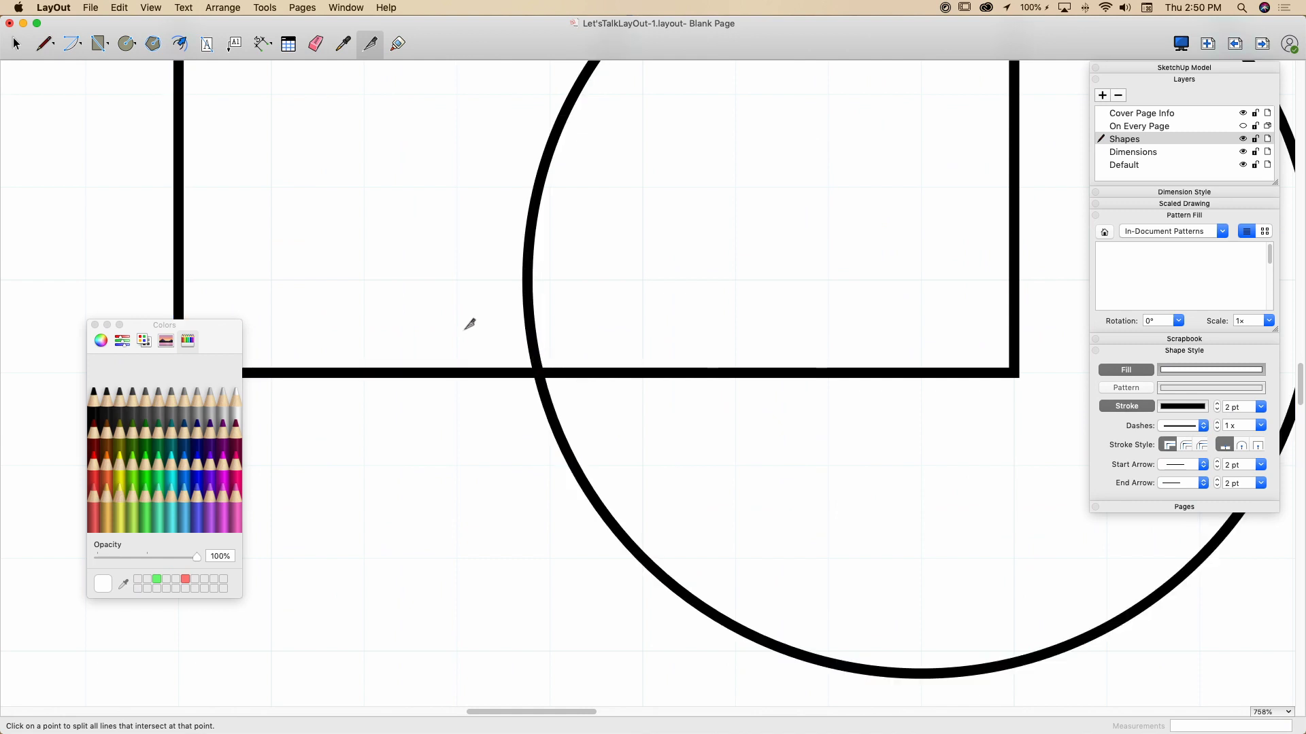
pyautogui.scroll(-1, 469, 323)
pyautogui.scroll(-1, 469, 324)
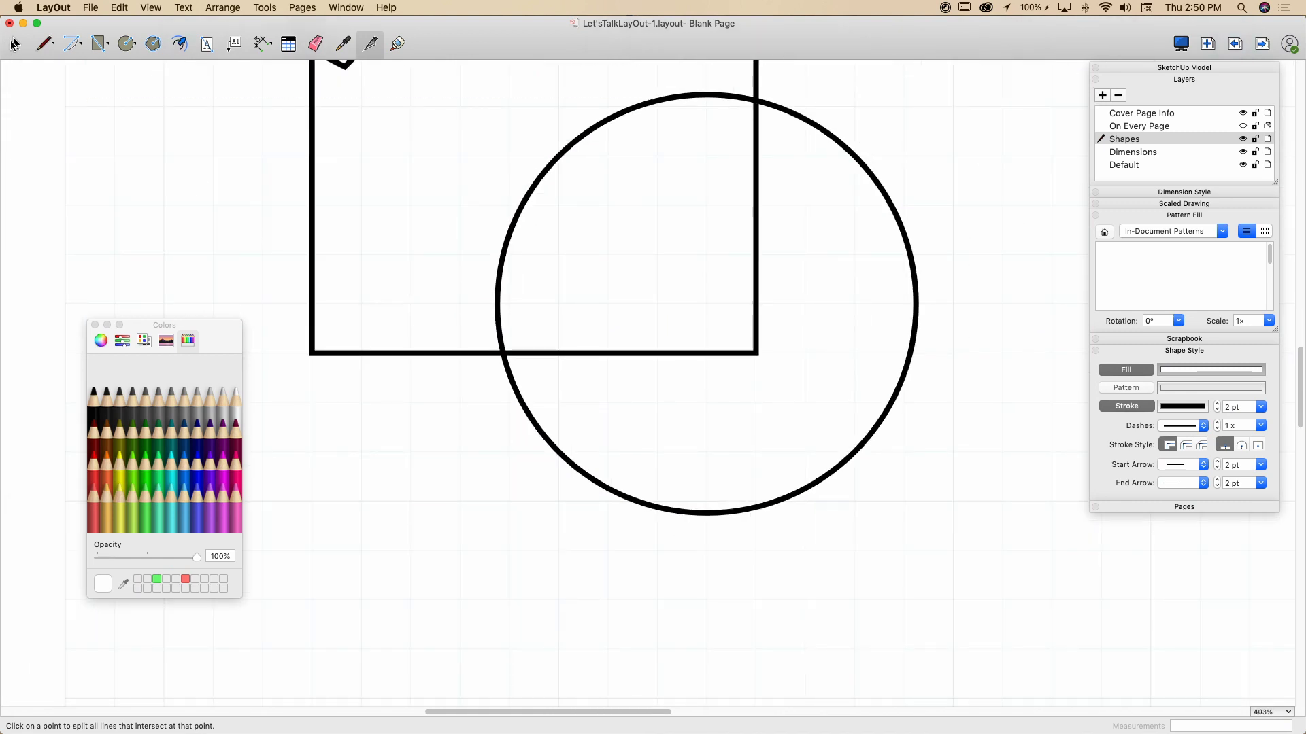
# Delete the circle arc inside the rectangle and the rectangle corner inside the circle.
pyautogui.click(15, 44)
pyautogui.click(543, 179)
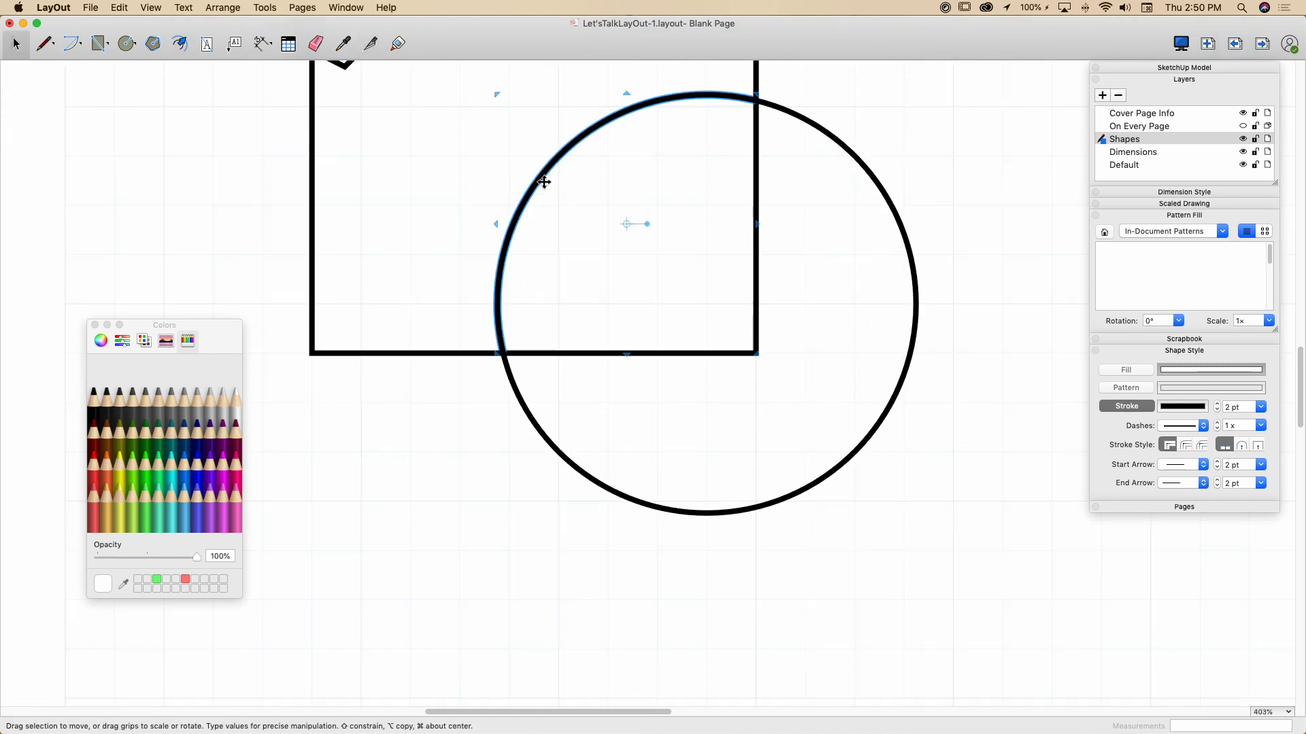
pyautogui.press('Delete')
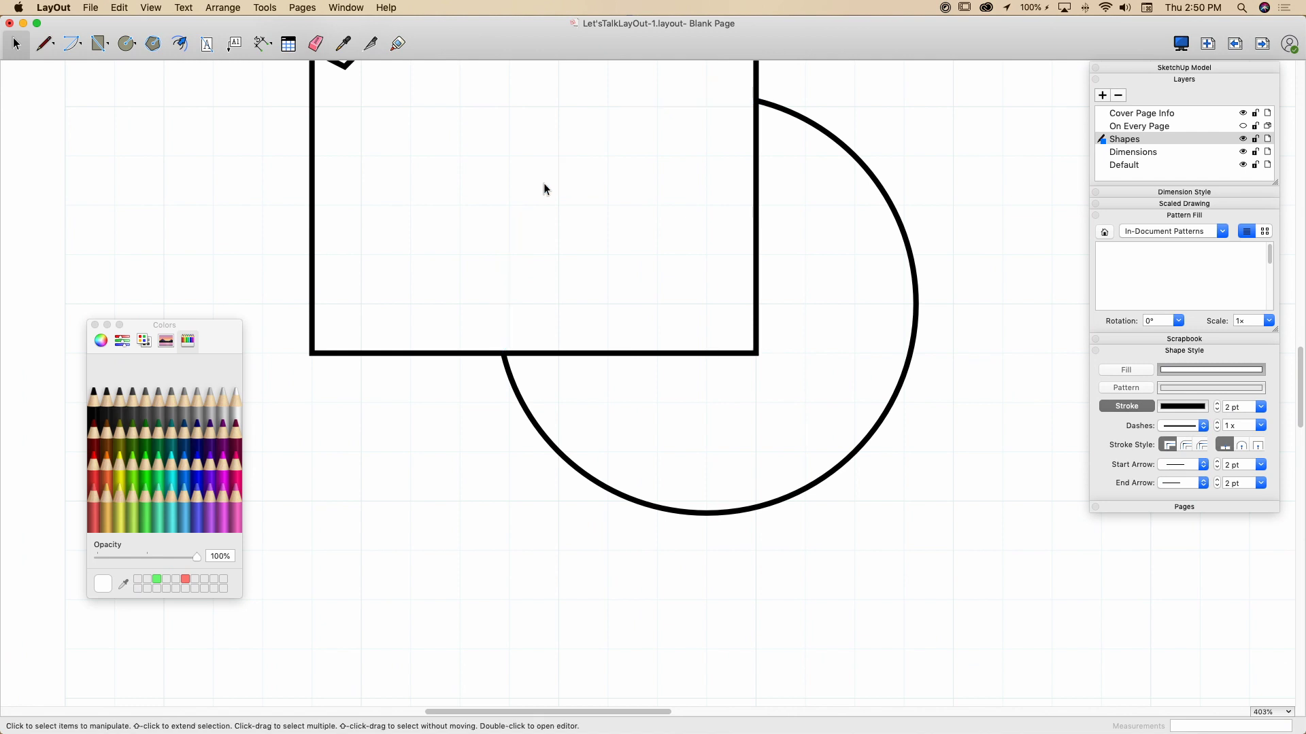
pyautogui.click(662, 355)
pyautogui.press('Delete')
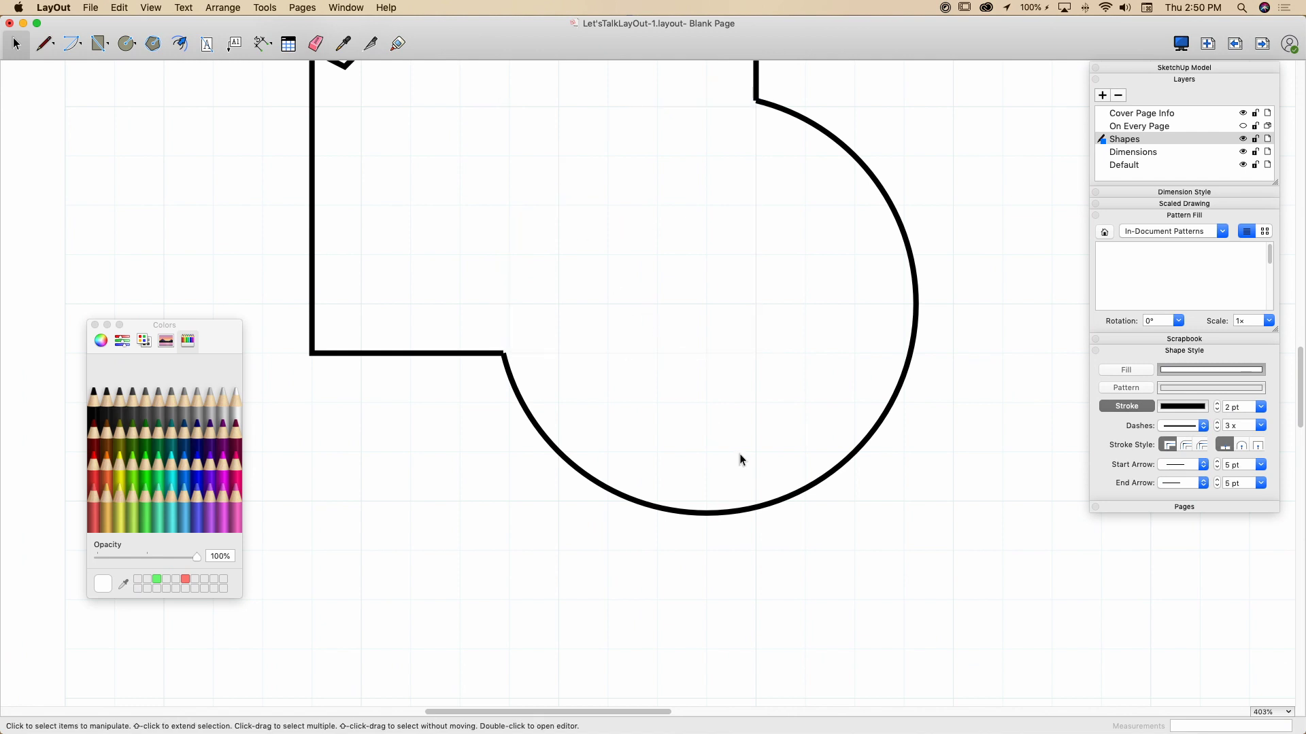
pyautogui.scroll(1, 684, 551)
pyautogui.scroll(-5, 684, 551)
pyautogui.scroll(5, 548, 280)
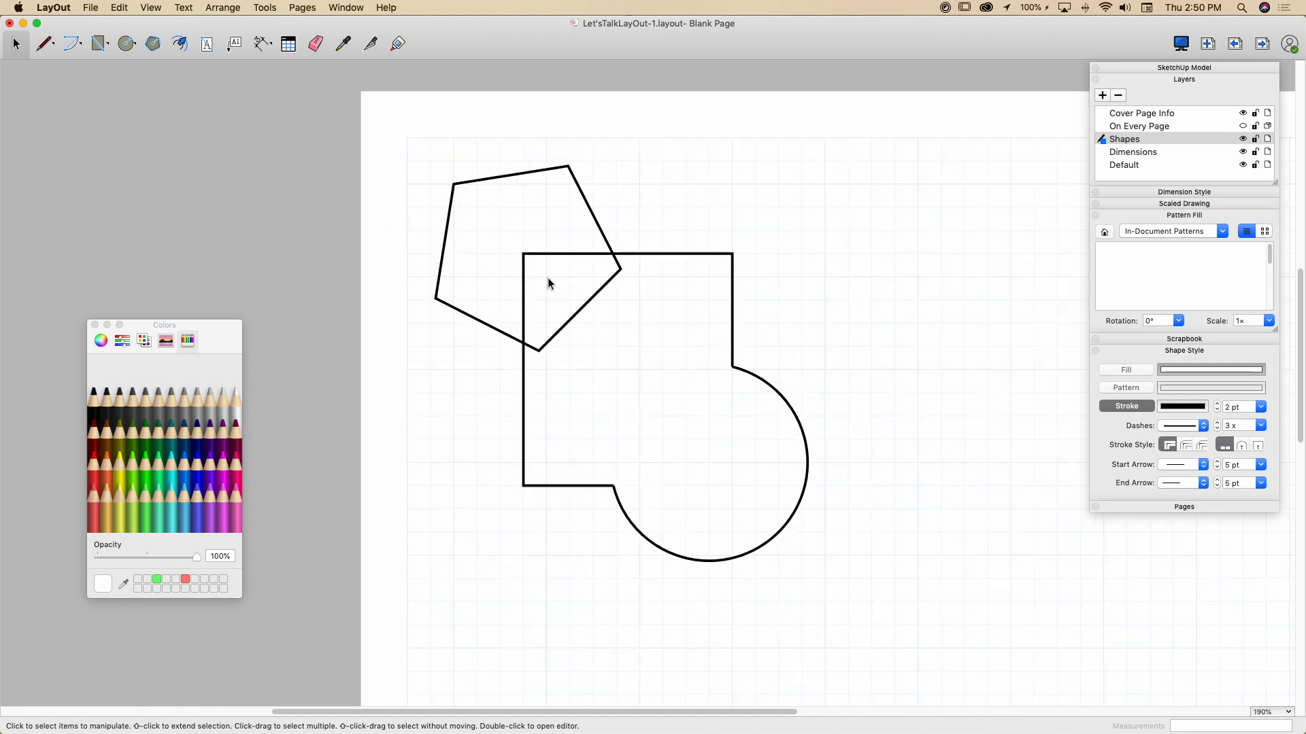
# Split the rectangle's top and left edges at the pentagon and delete the enclosed corner.
pyautogui.click(374, 44)
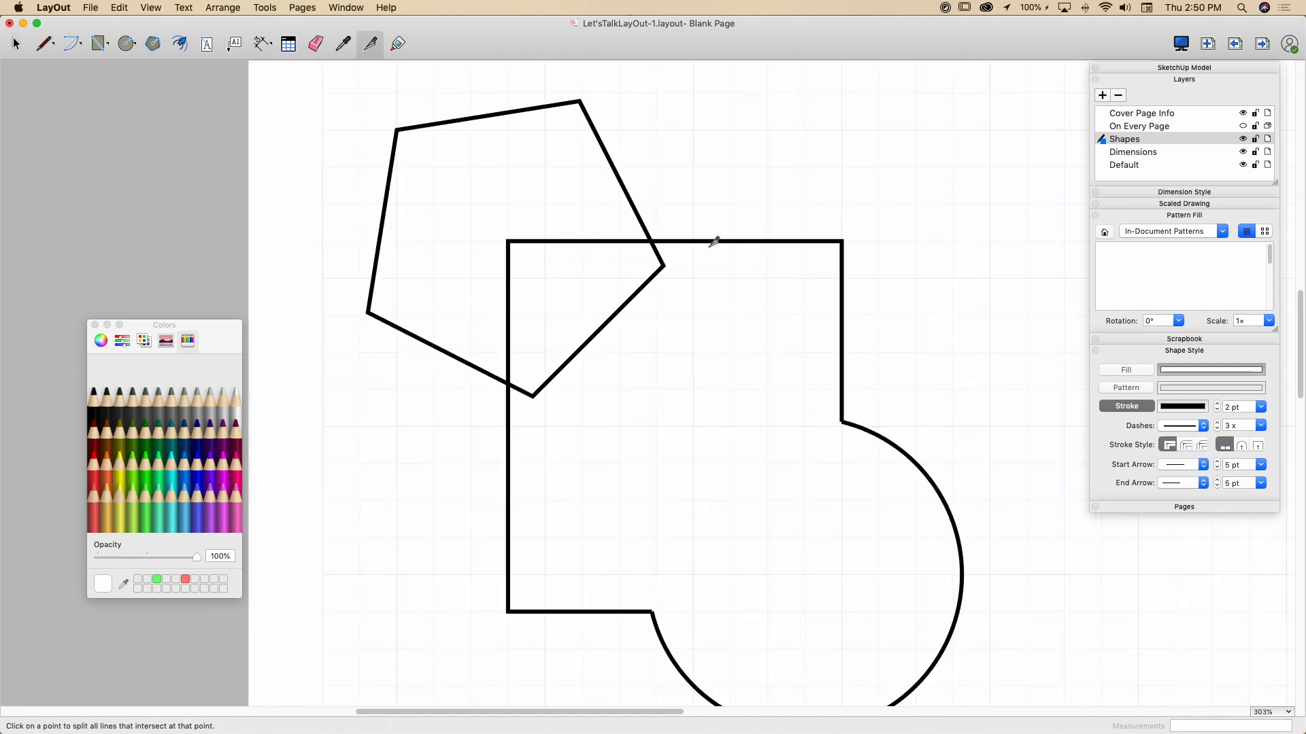
pyautogui.click(652, 239)
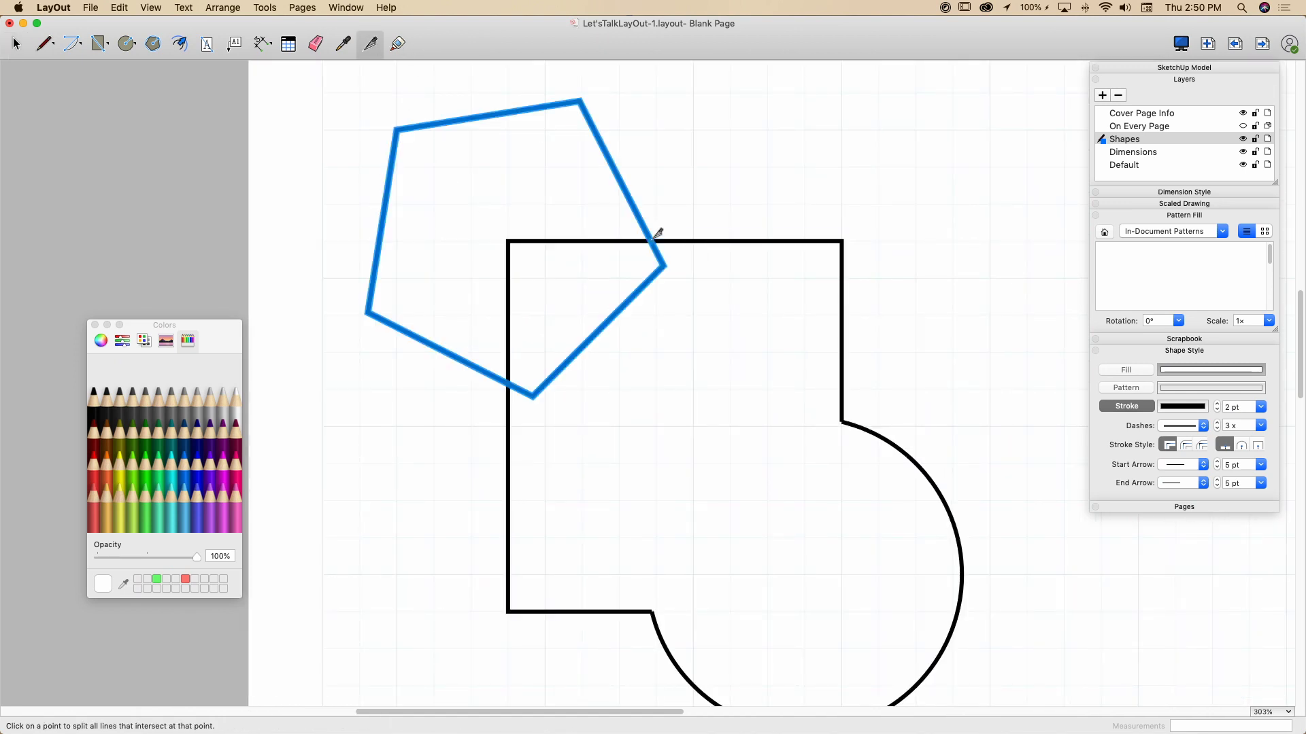
pyautogui.click(508, 384)
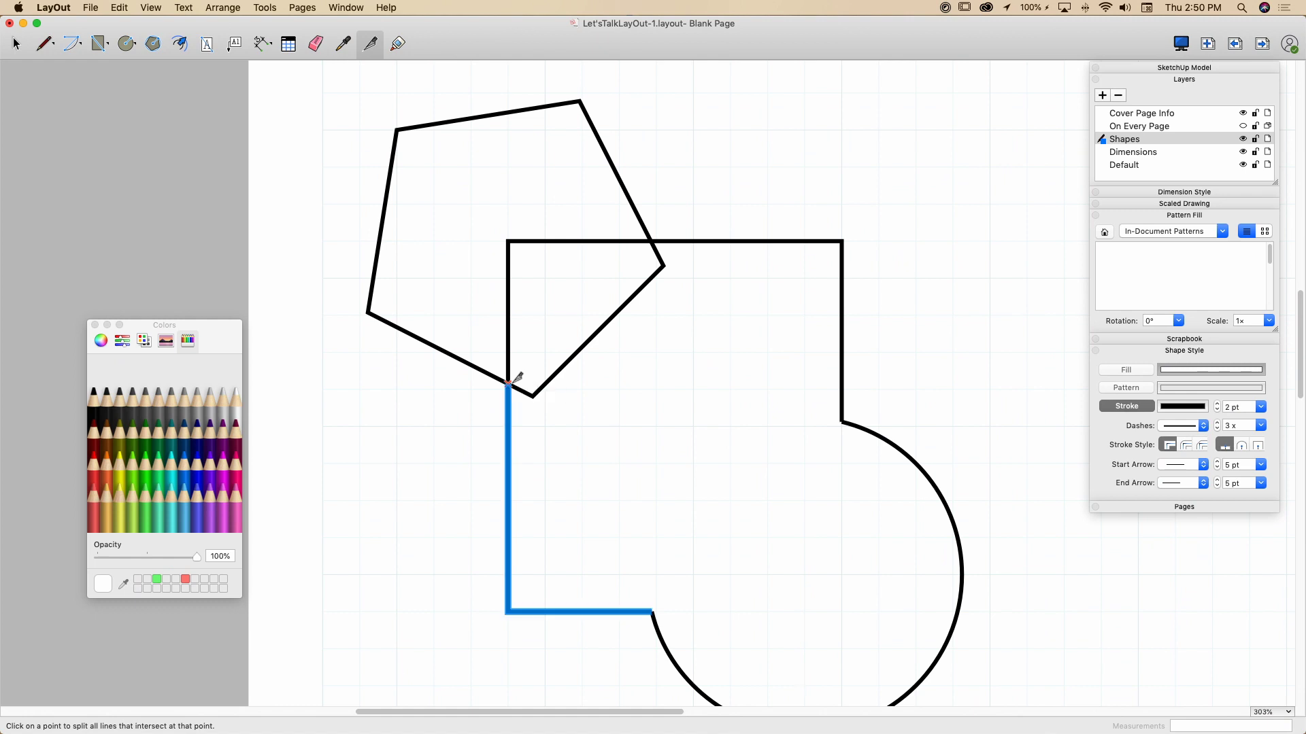
pyautogui.click(17, 44)
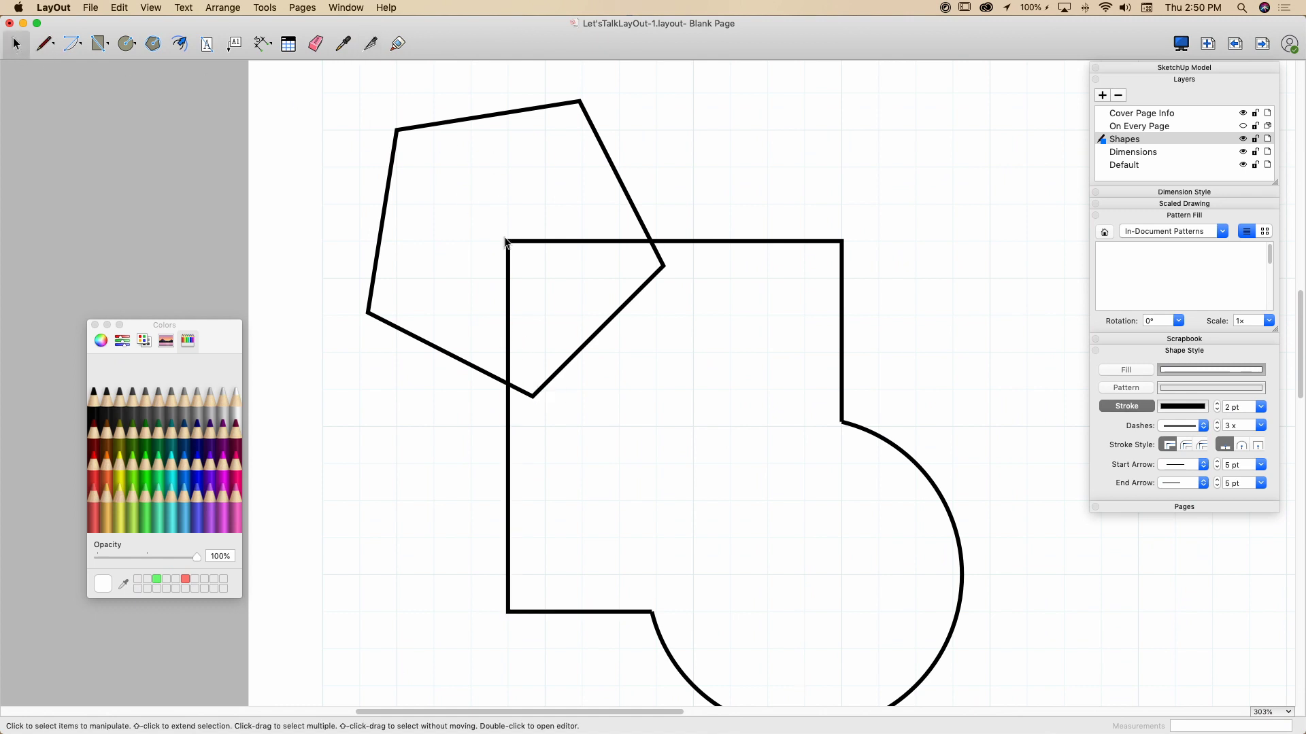
pyautogui.click(510, 243)
pyautogui.press('Delete')
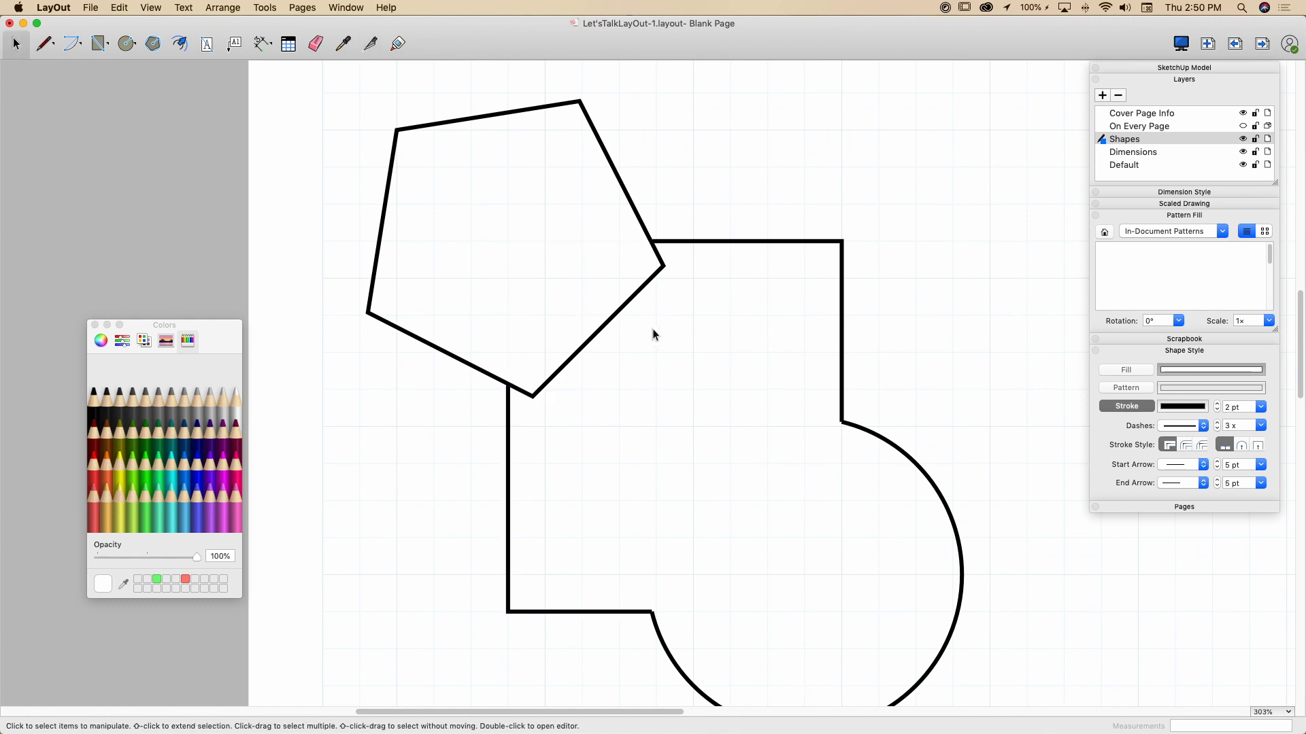
# Erase the pentagon edge lying inside the rectangle.
pyautogui.click(318, 42)
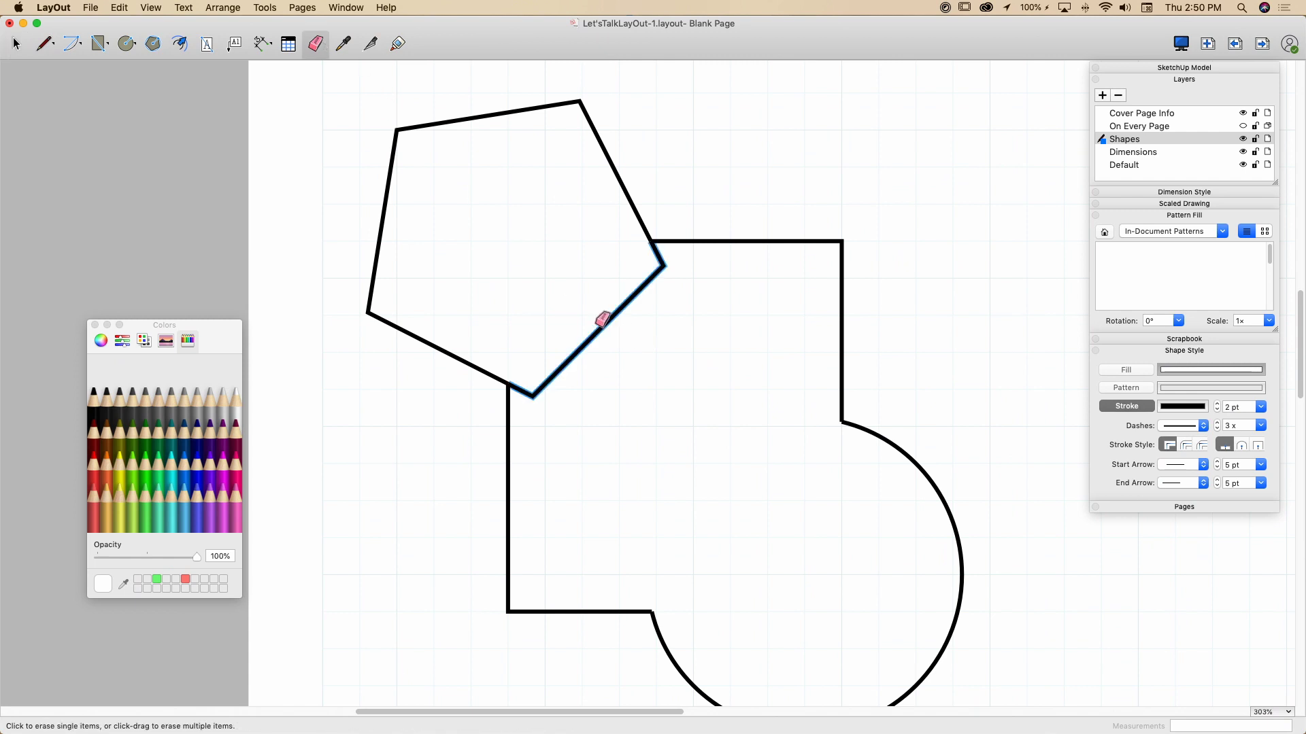
pyautogui.click(597, 329)
pyautogui.scroll(-3, 593, 279)
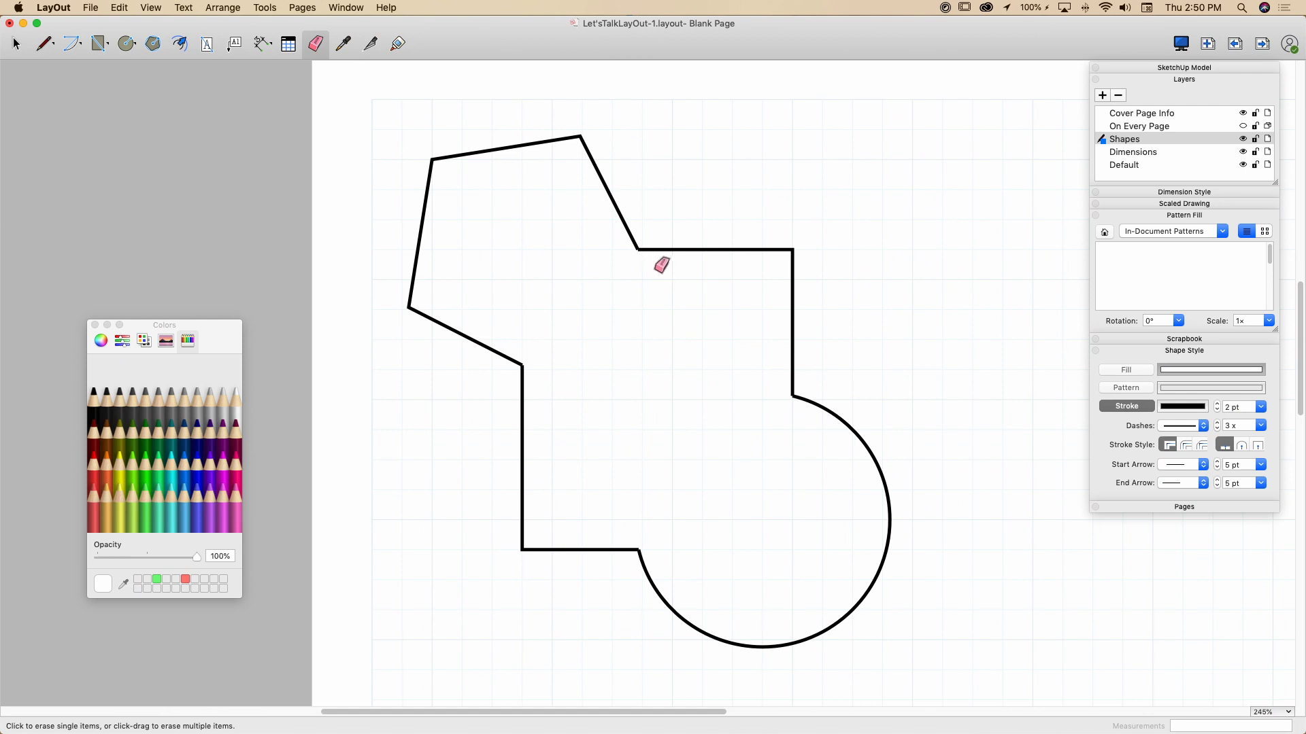
pyautogui.scroll(15, 640, 249)
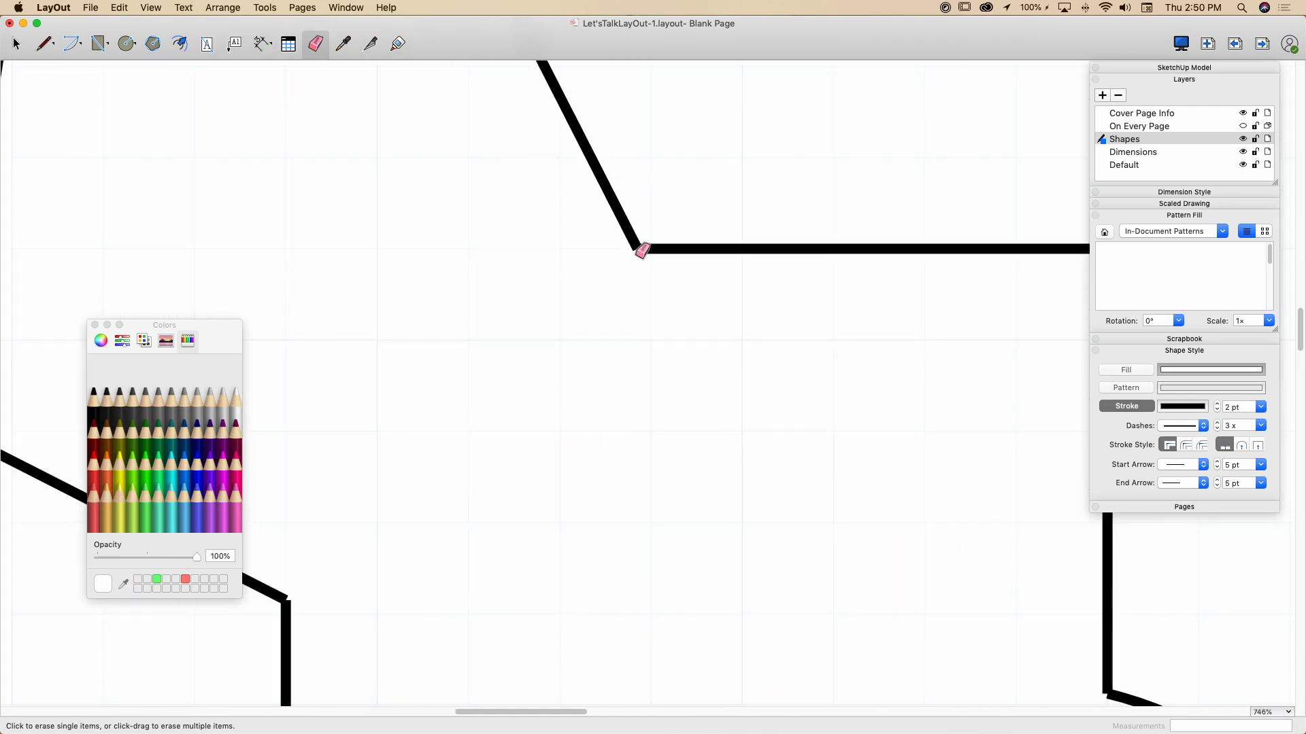
pyautogui.scroll(-3, 531, 223)
pyautogui.scroll(-8, 558, 204)
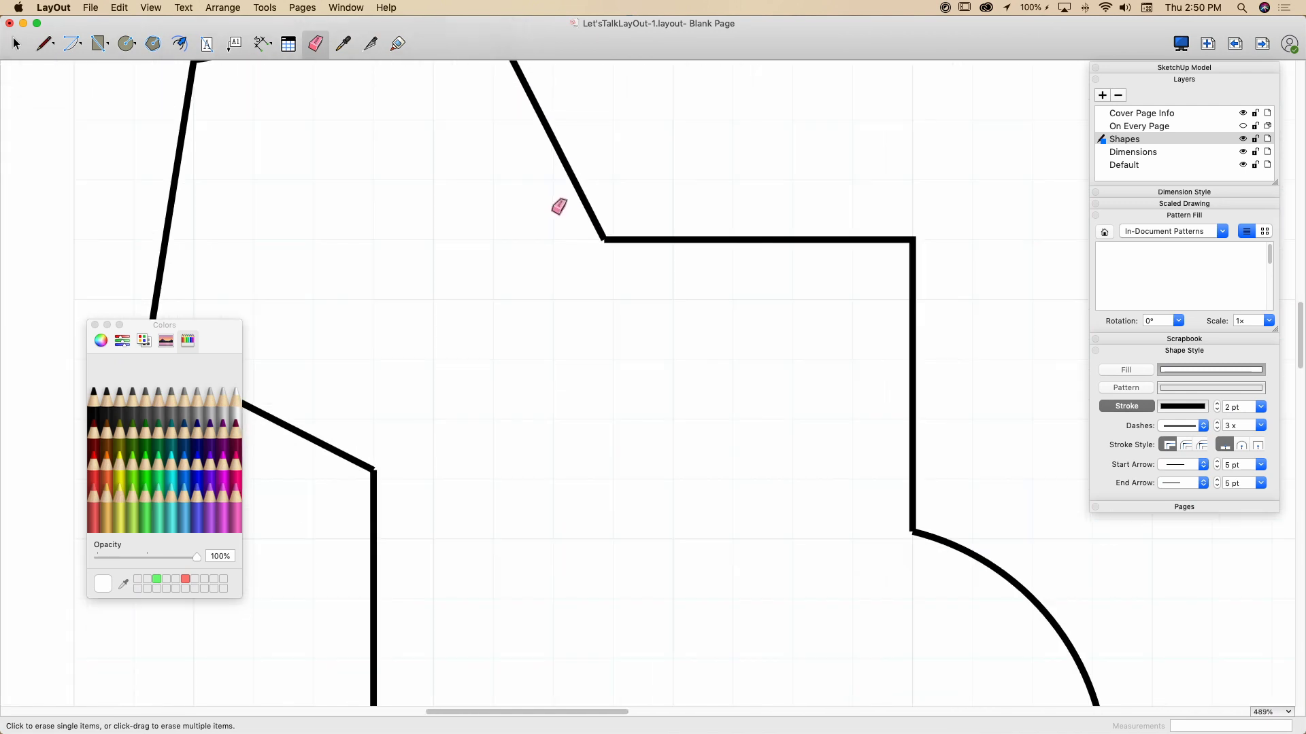
# Join the pentagon edges, top and right edges, arc and bottom segments into one closed path.
pyautogui.click(398, 45)
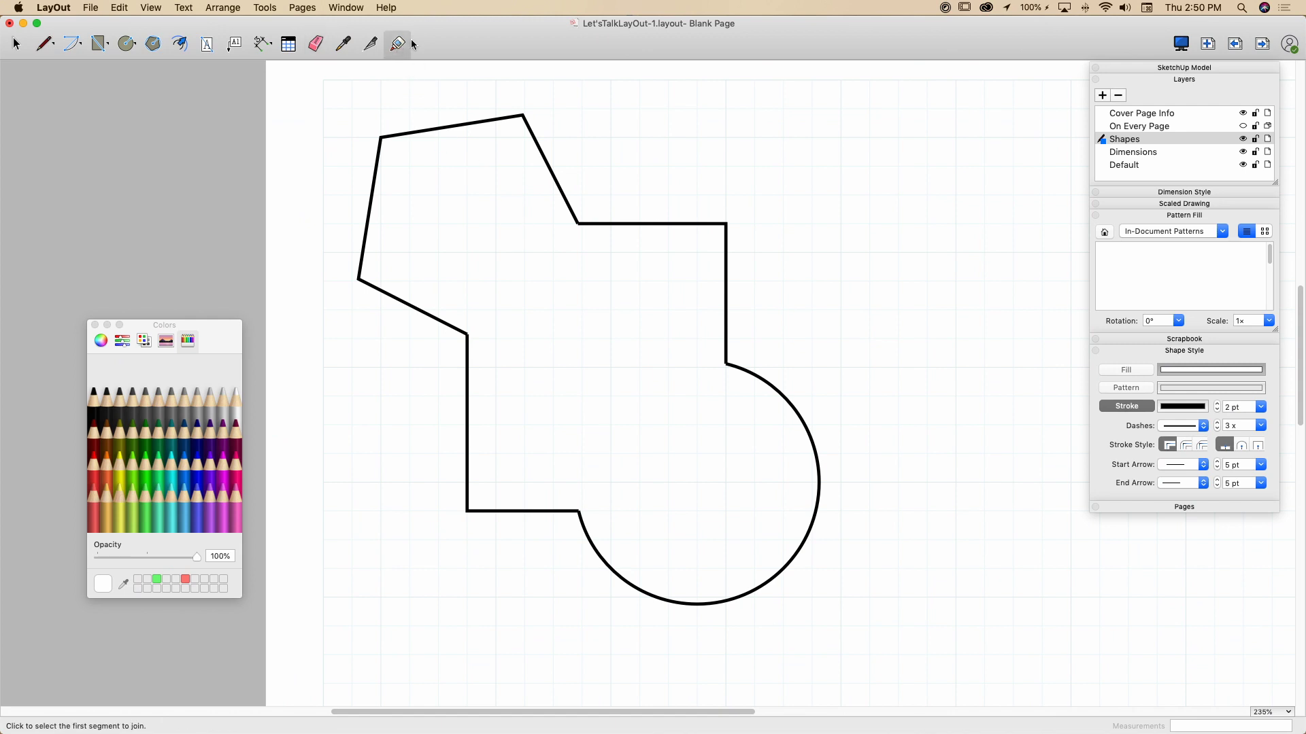
pyautogui.click(565, 187)
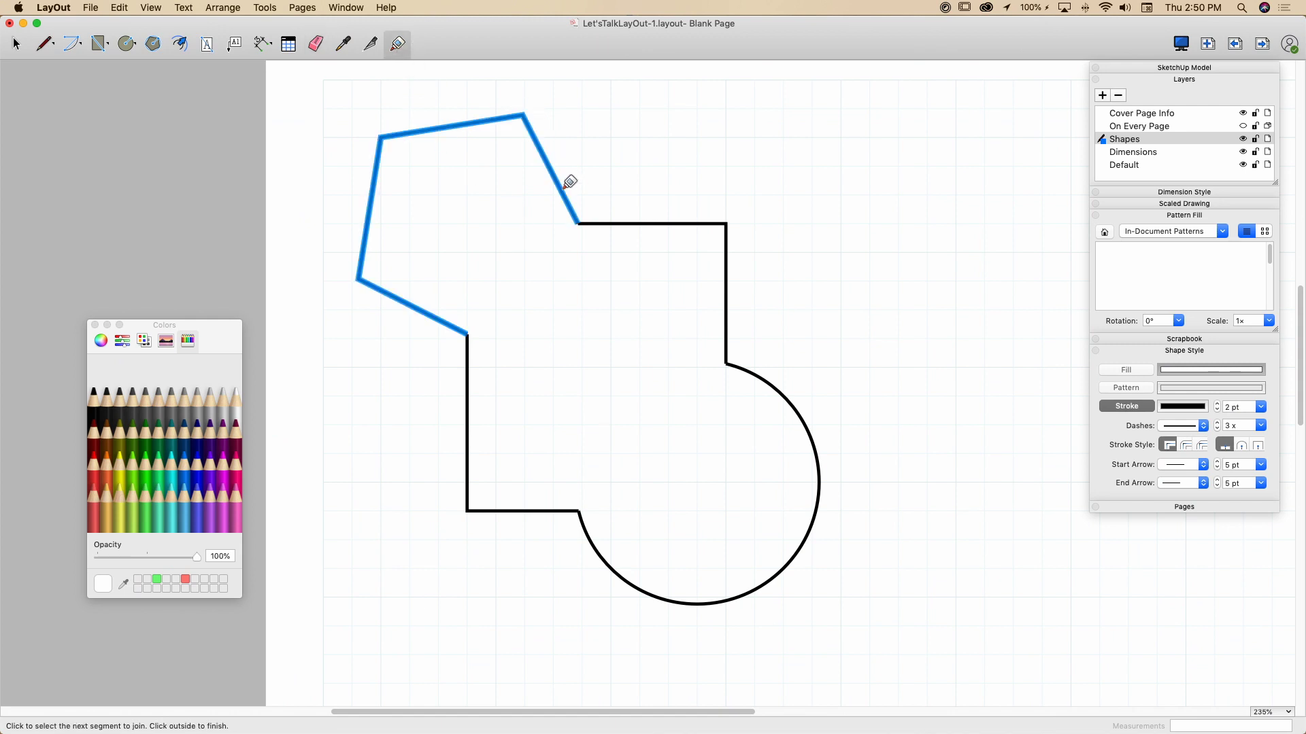
pyautogui.click(600, 224)
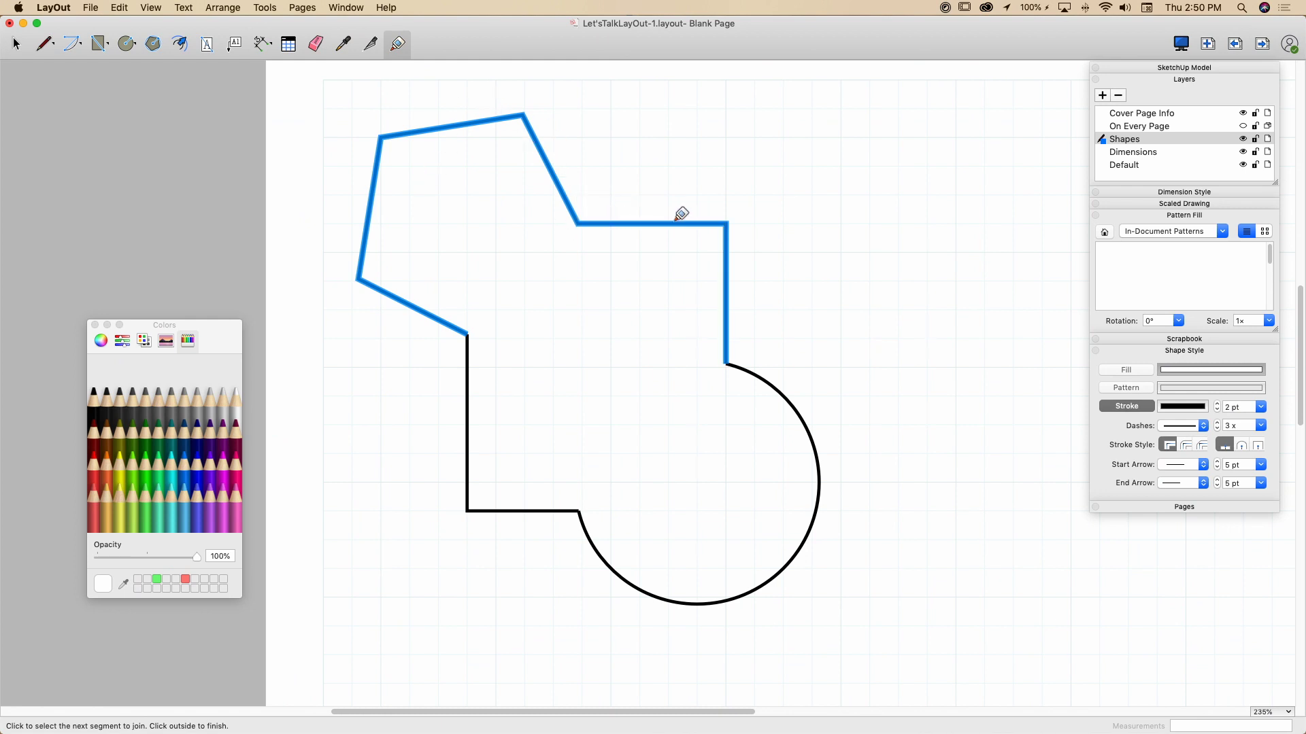
pyautogui.click(745, 361)
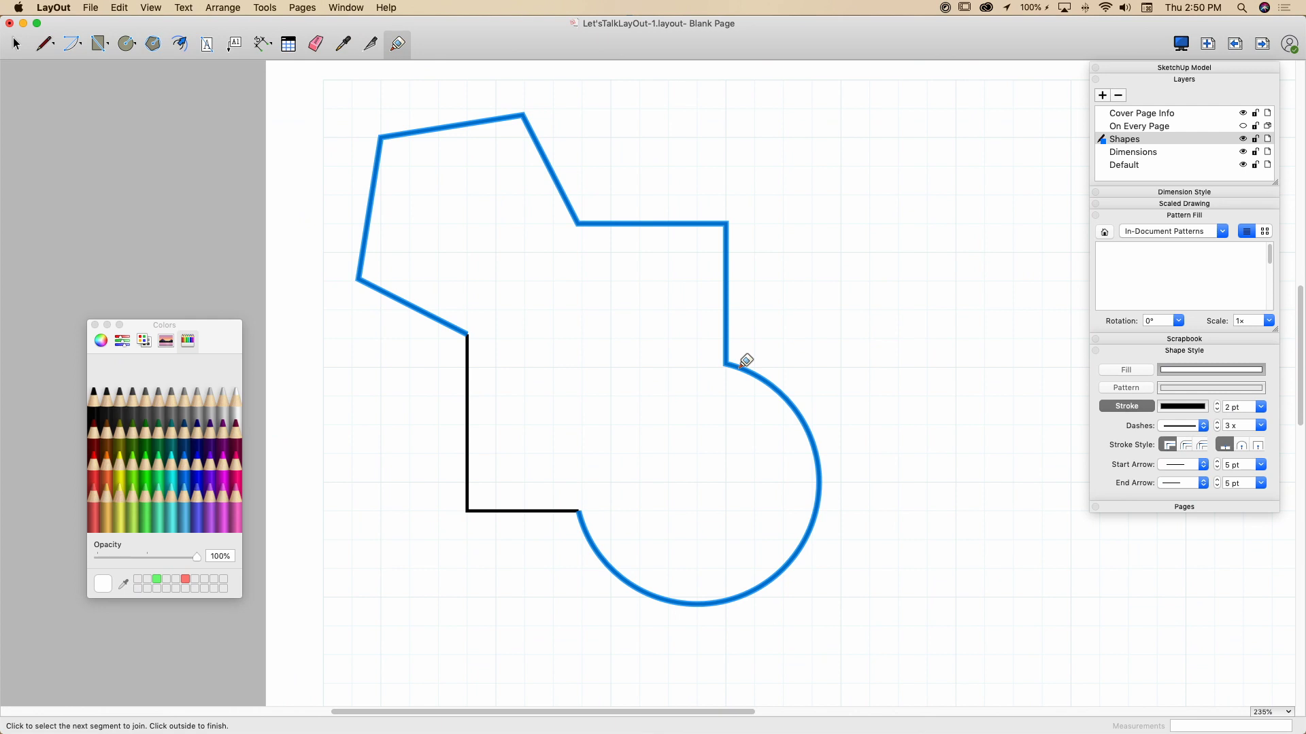
pyautogui.click(565, 509)
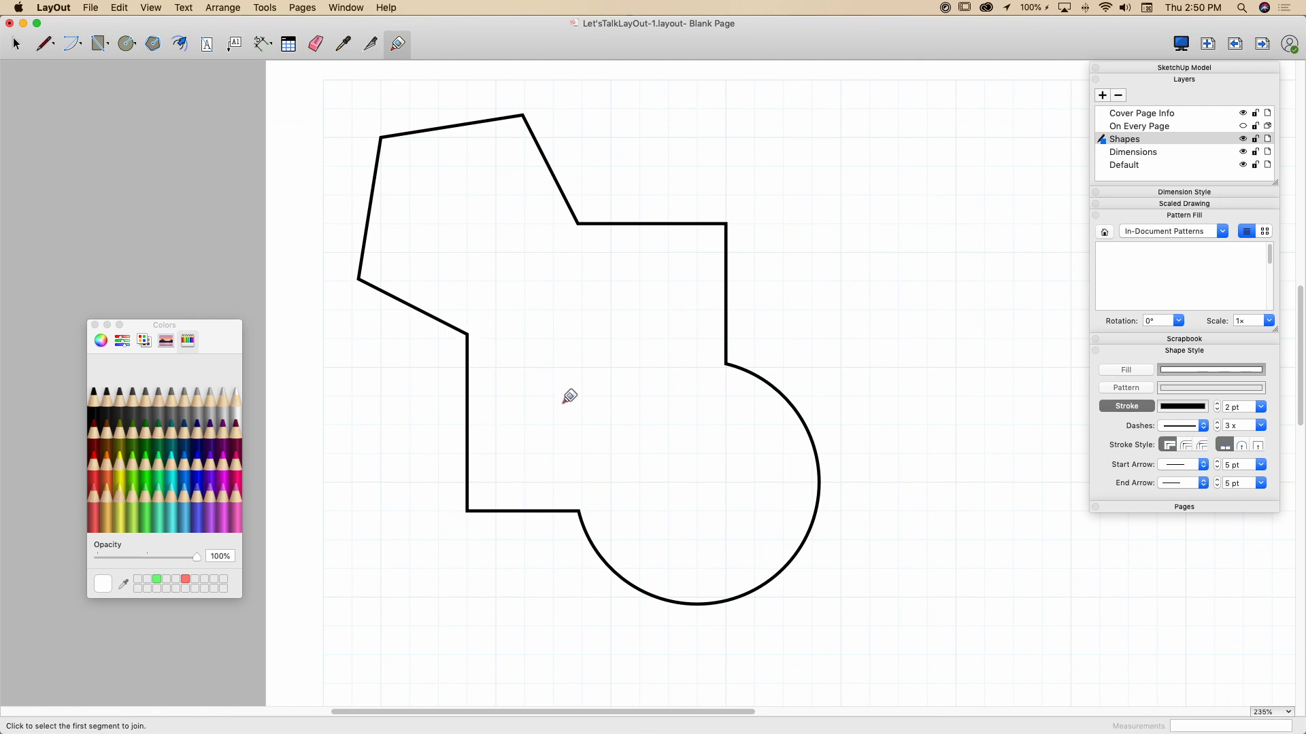
# Turn on Fill and apply the white fill to the joined shape.
pyautogui.click(1127, 370)
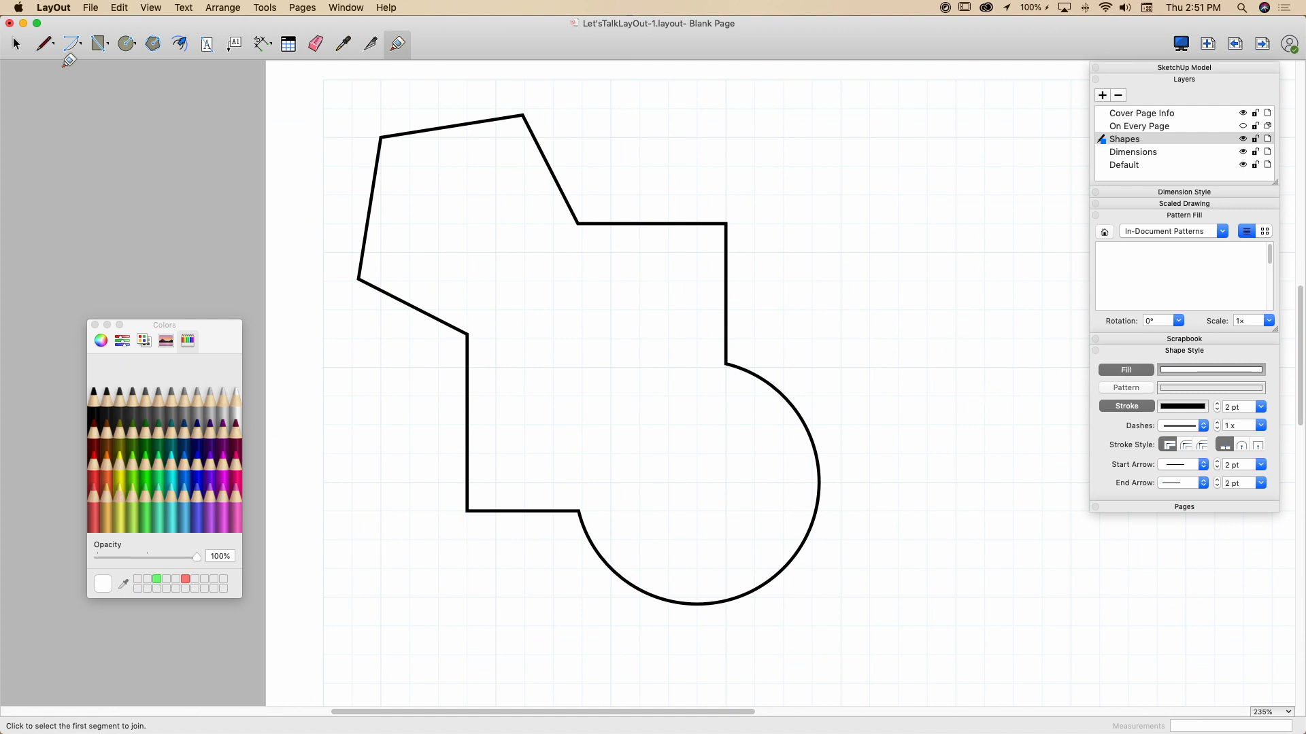
pyautogui.click(16, 46)
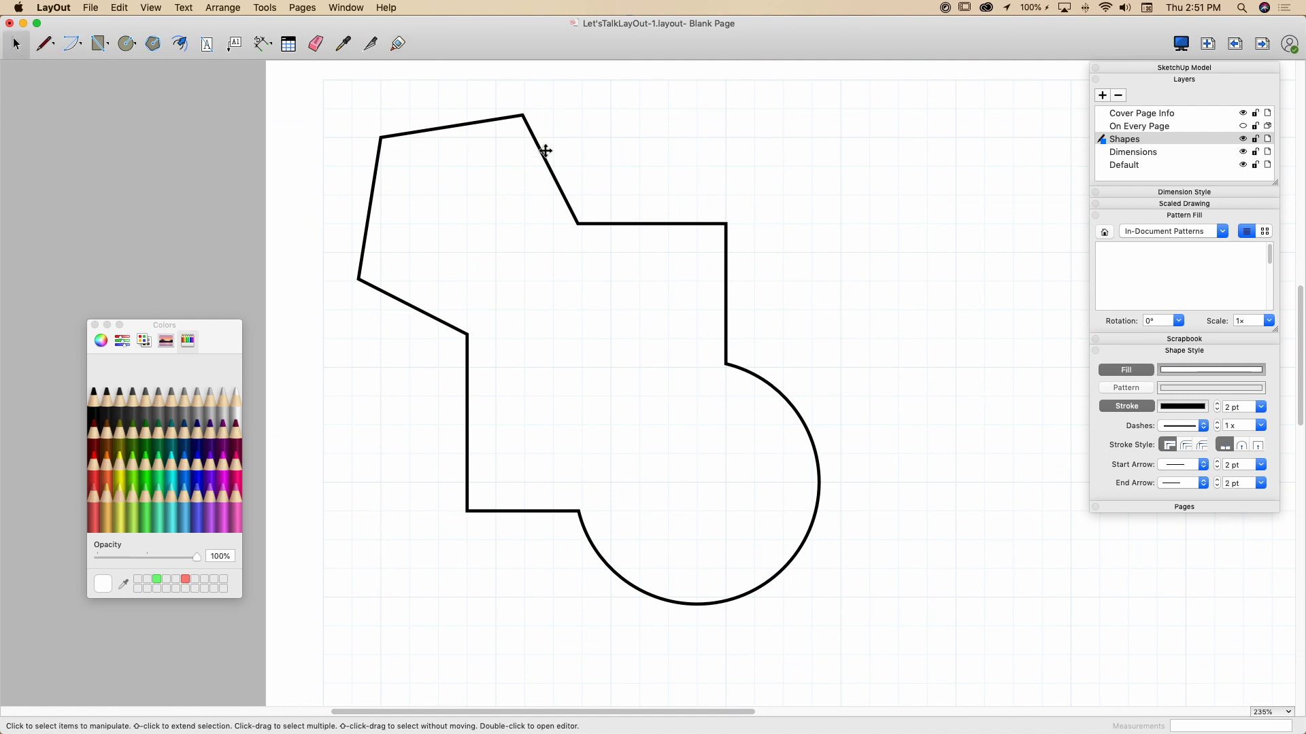
pyautogui.click(544, 150)
pyautogui.click(1127, 370)
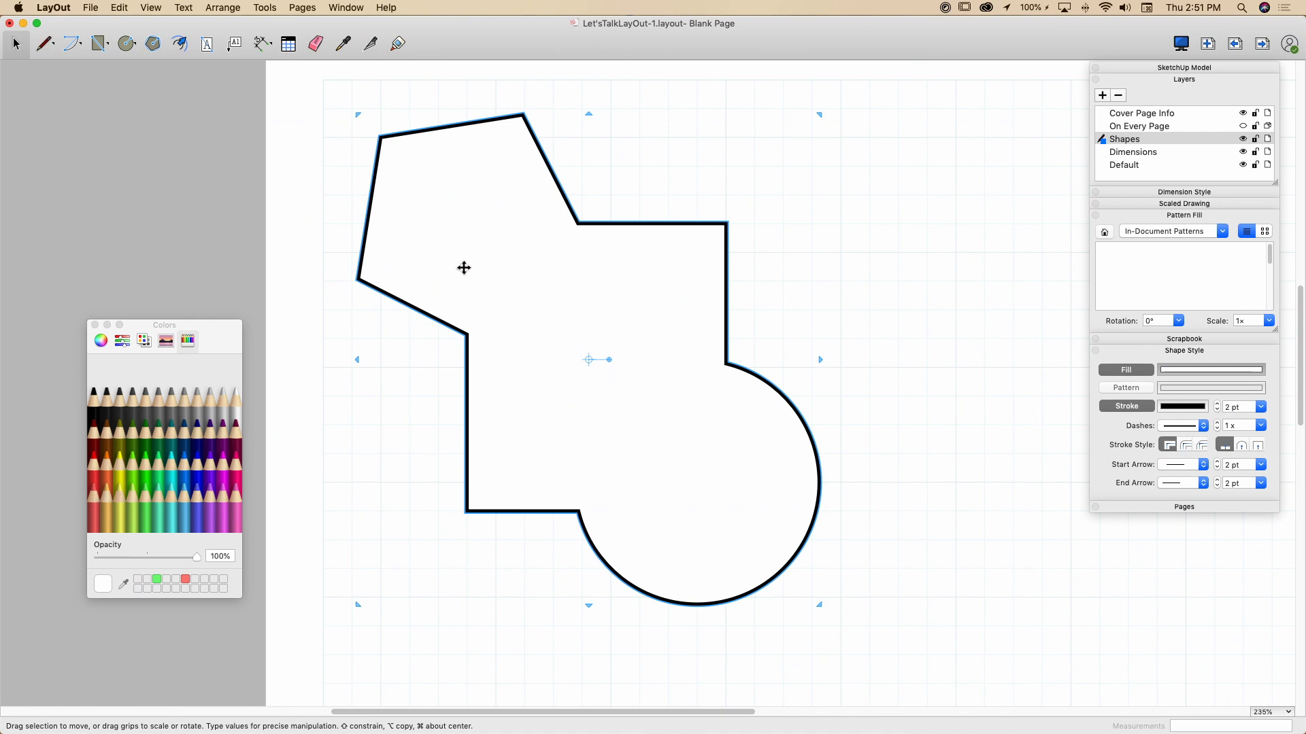
pyautogui.scroll(-2, 620, 352)
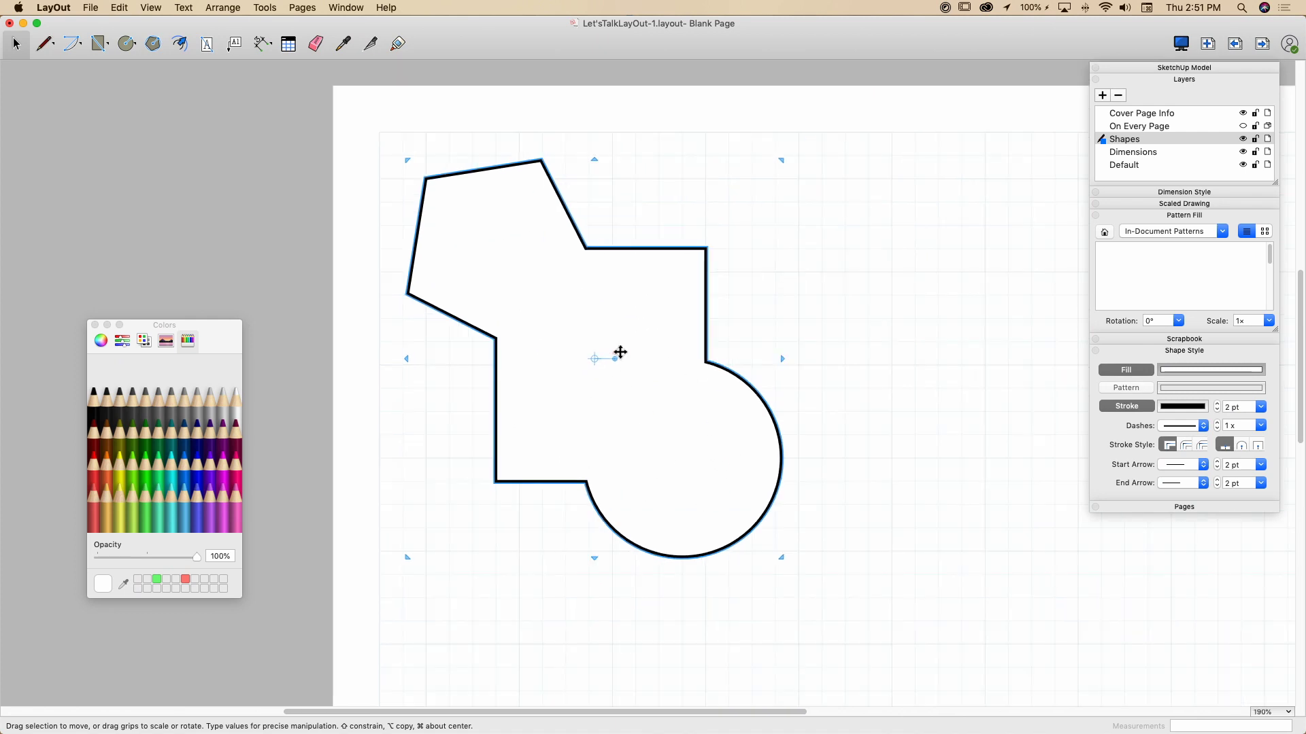
pyautogui.scroll(-1, 620, 352)
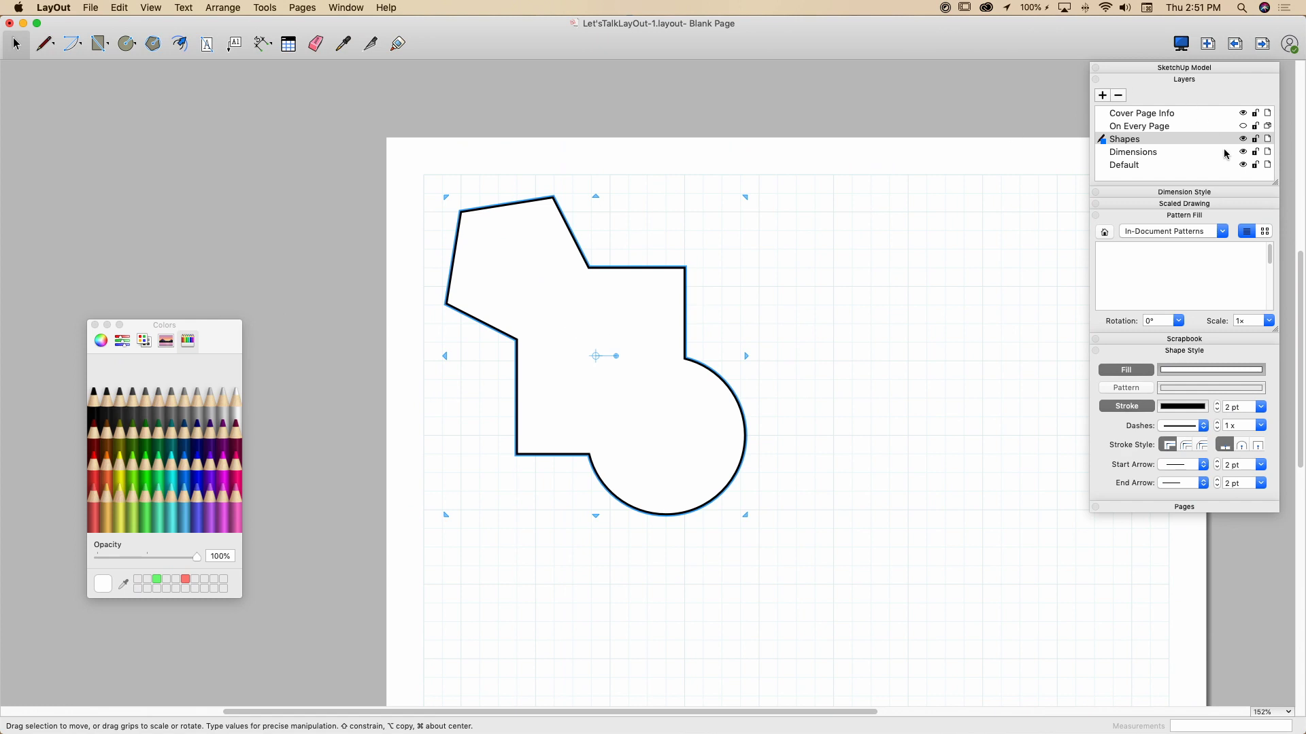
# Toggle the Shapes layer's visibility off and on to check the filled shape.
pyautogui.click(1243, 139)
pyautogui.click(1243, 138)
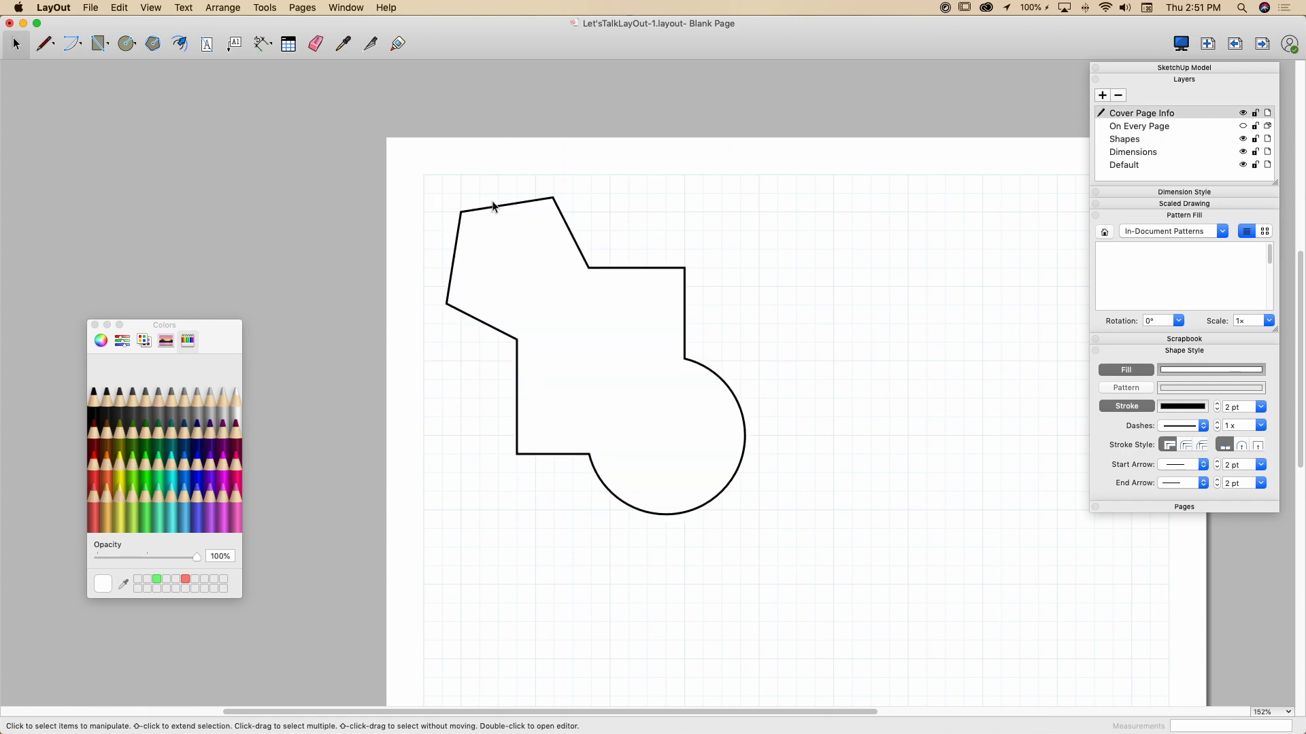
pyautogui.scroll(-3, 566, 382)
pyautogui.hscroll(3, 566, 382)
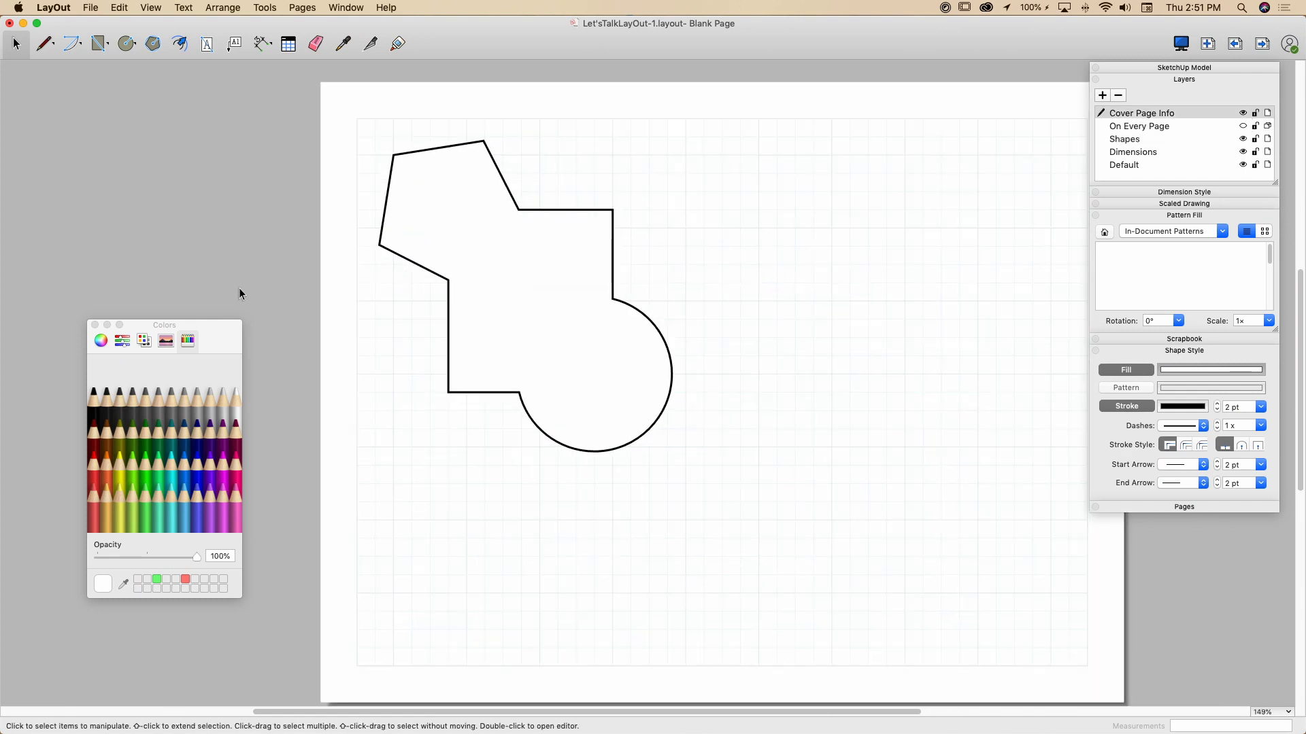
pyautogui.scroll(-1, 377, 365)
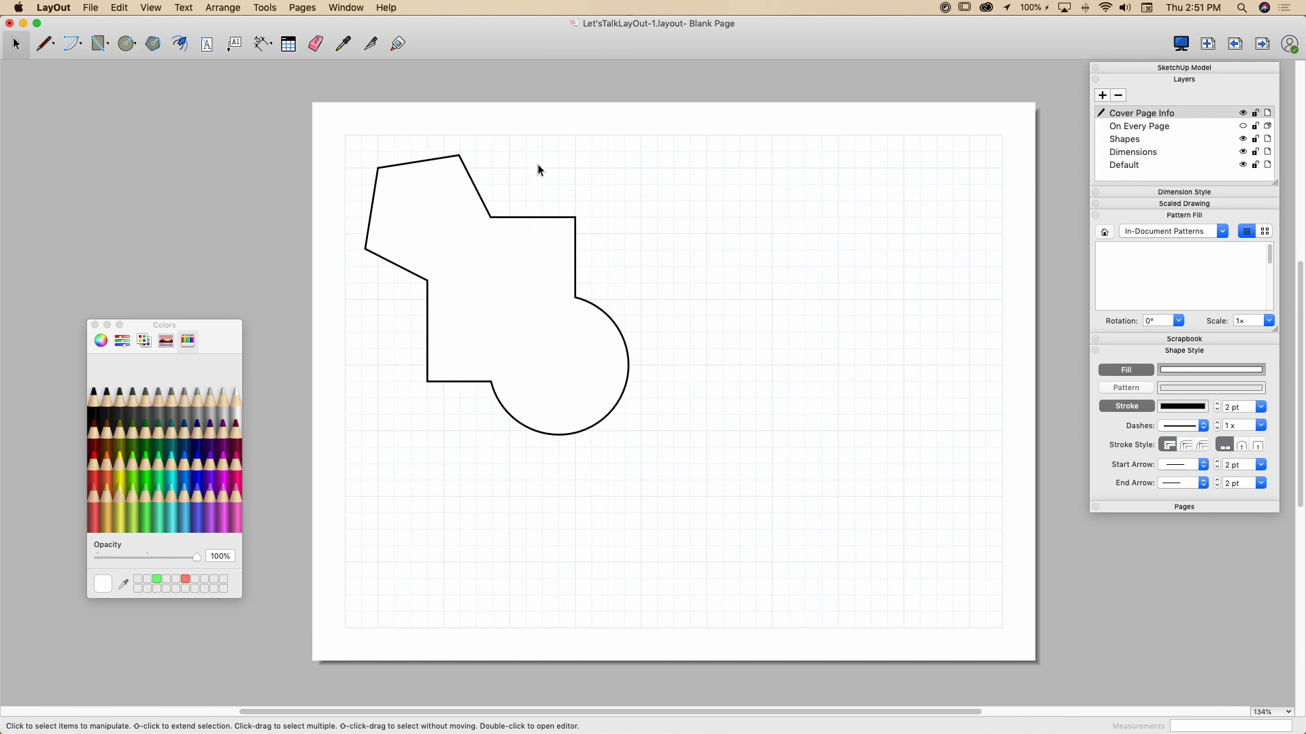
# Go to Page 4 with the house section.
pyautogui.click(1172, 509)
pyautogui.click(1137, 593)
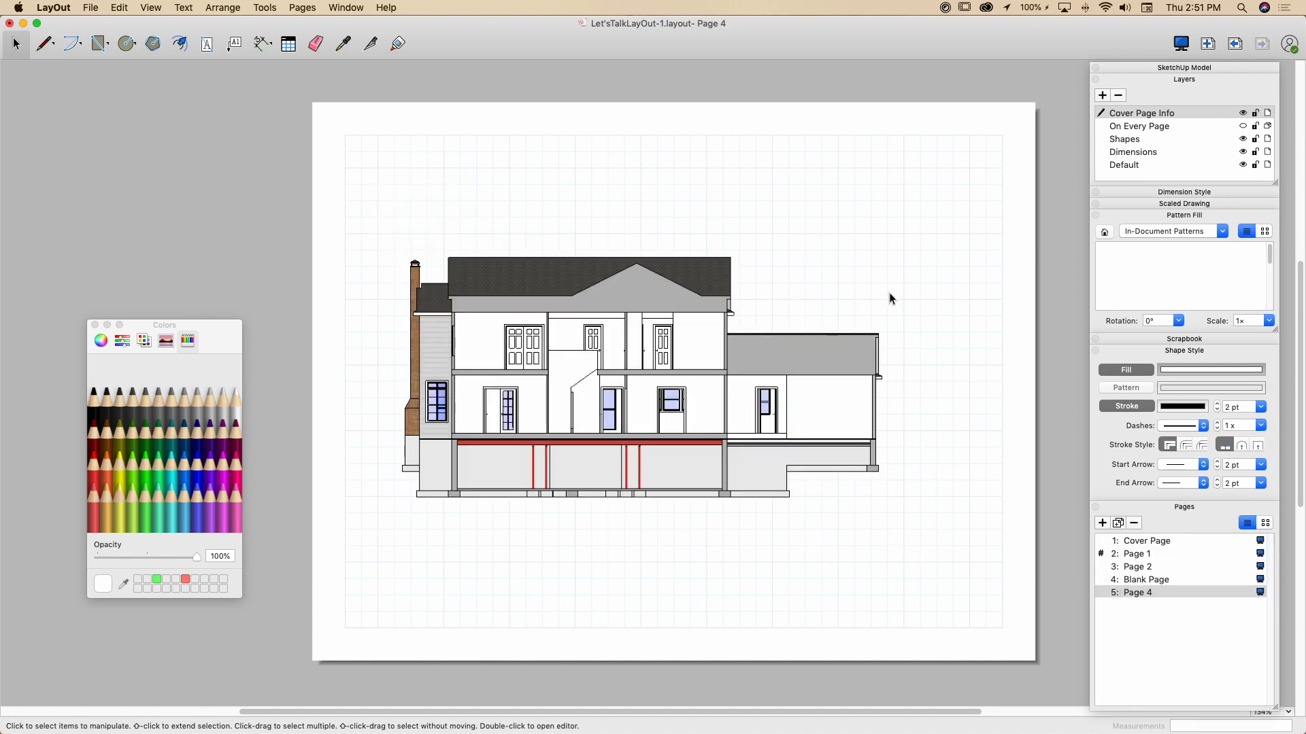
pyautogui.scroll(1, 466, 532)
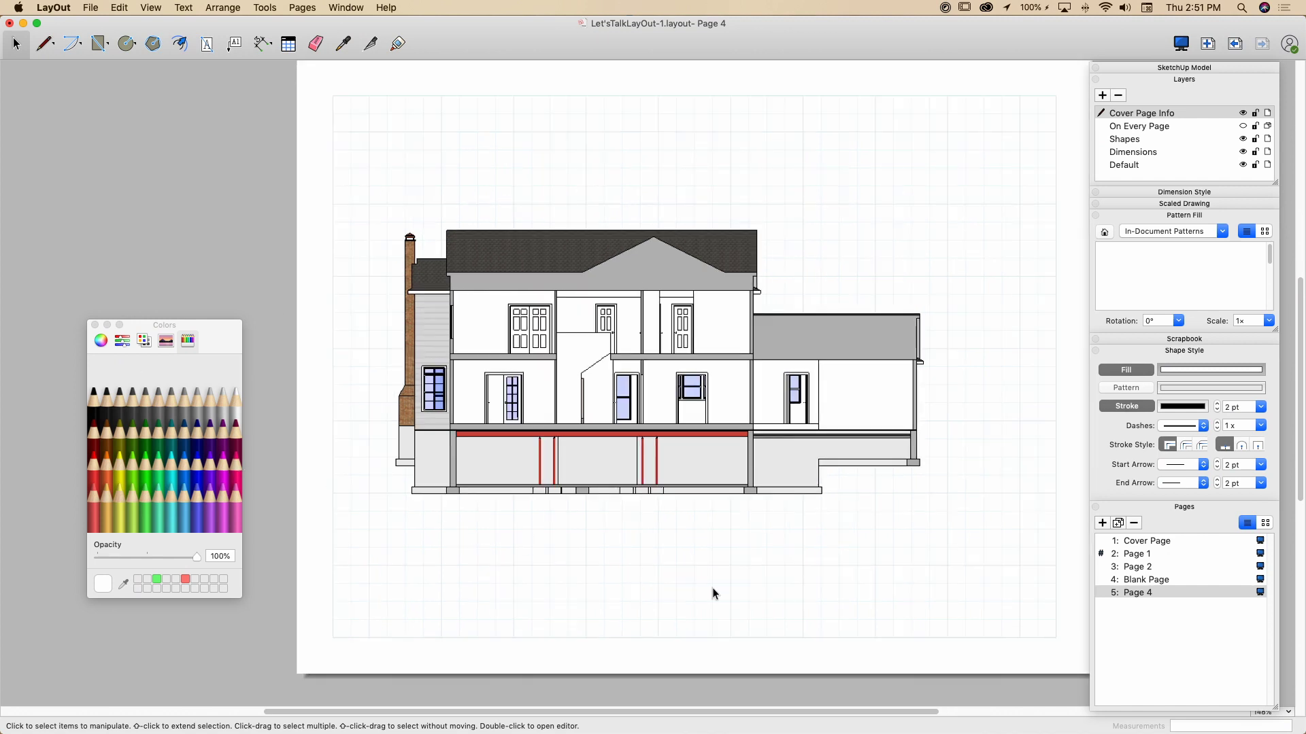
pyautogui.scroll(1, 772, 603)
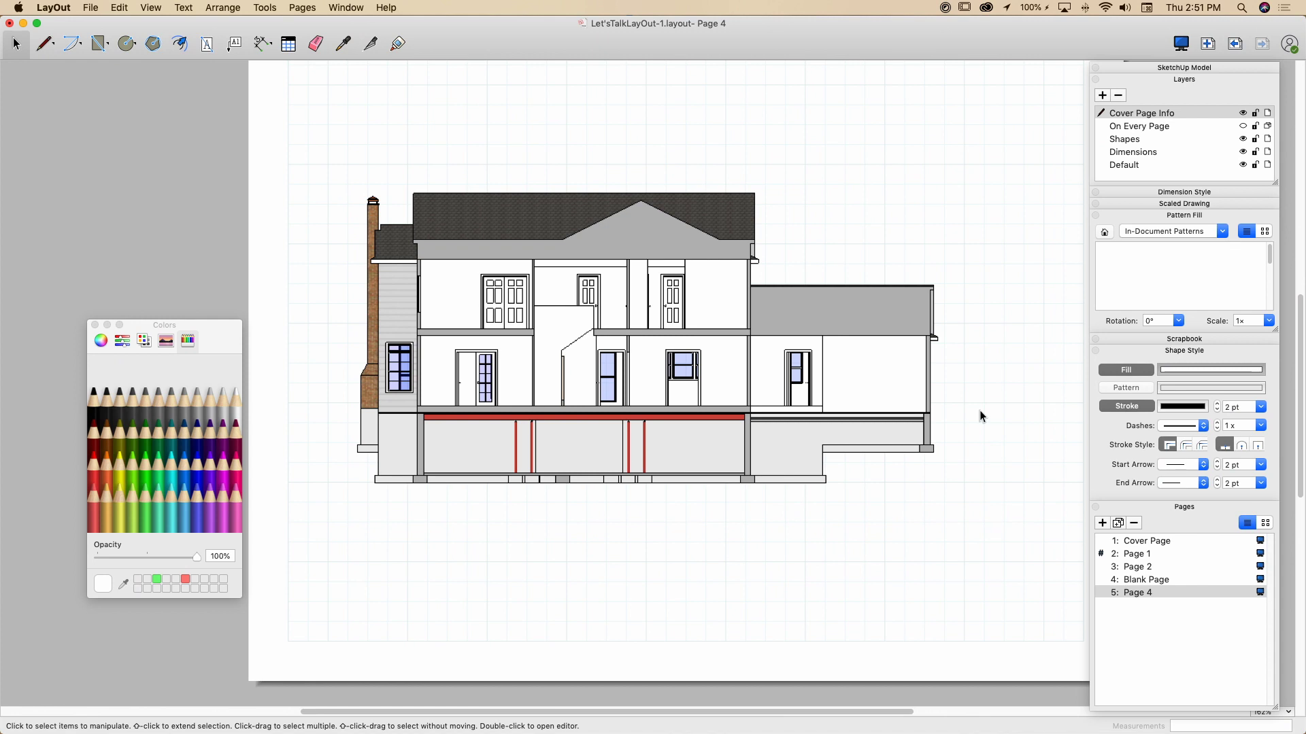
# Begin the mask outline with lines at the chimney's two bottom corners.
pyautogui.click(45, 43)
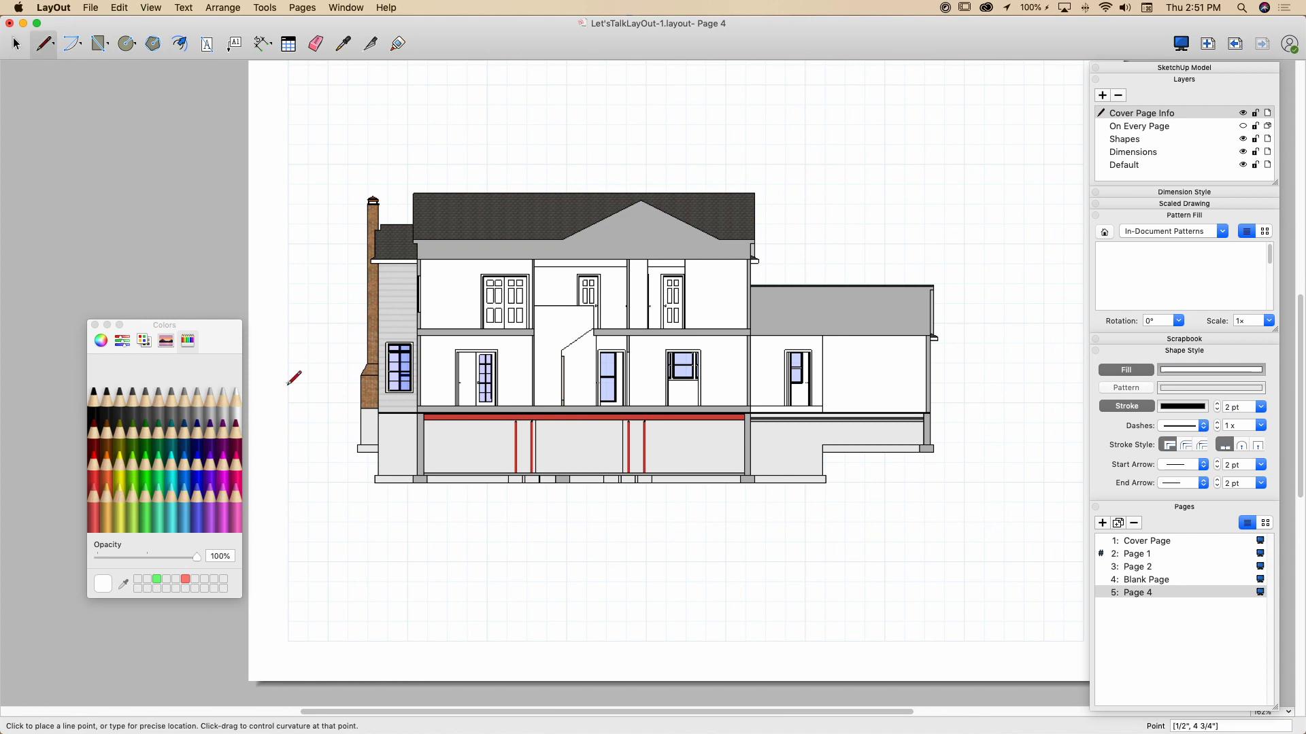
pyautogui.scroll(6, 360, 408)
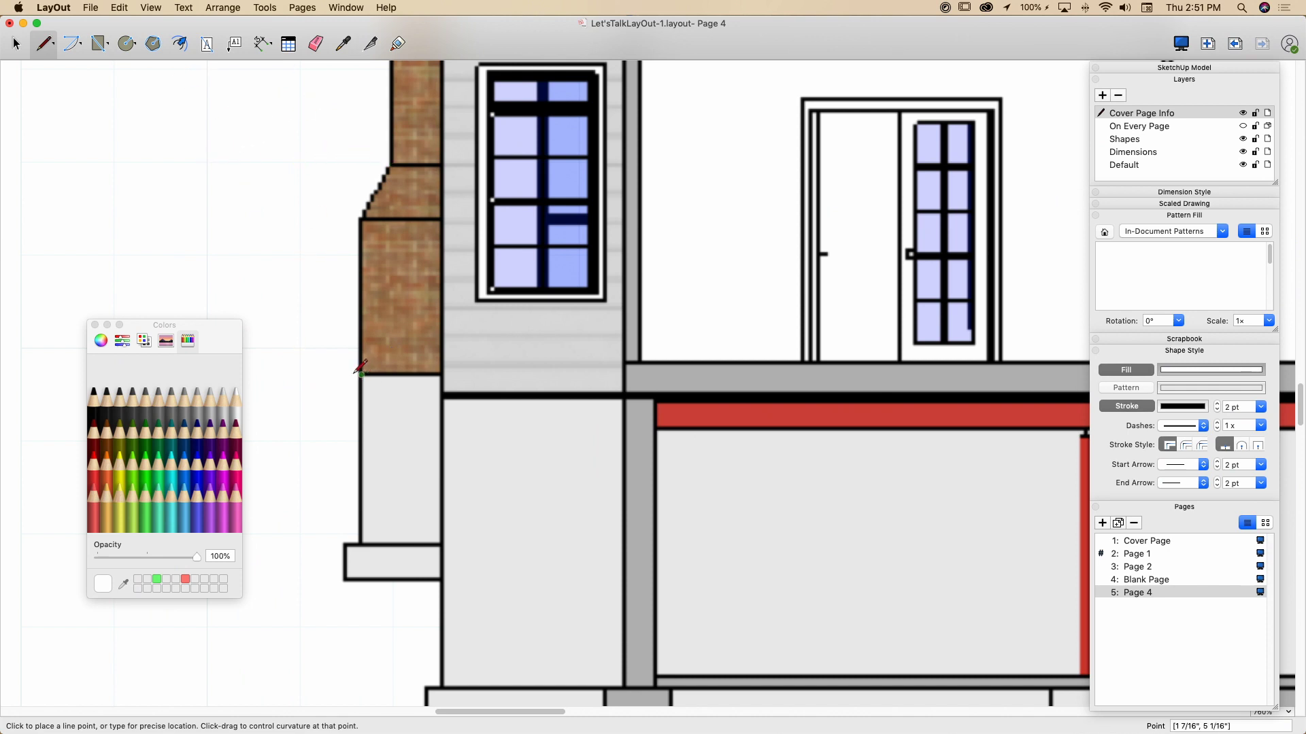
pyautogui.click(362, 374)
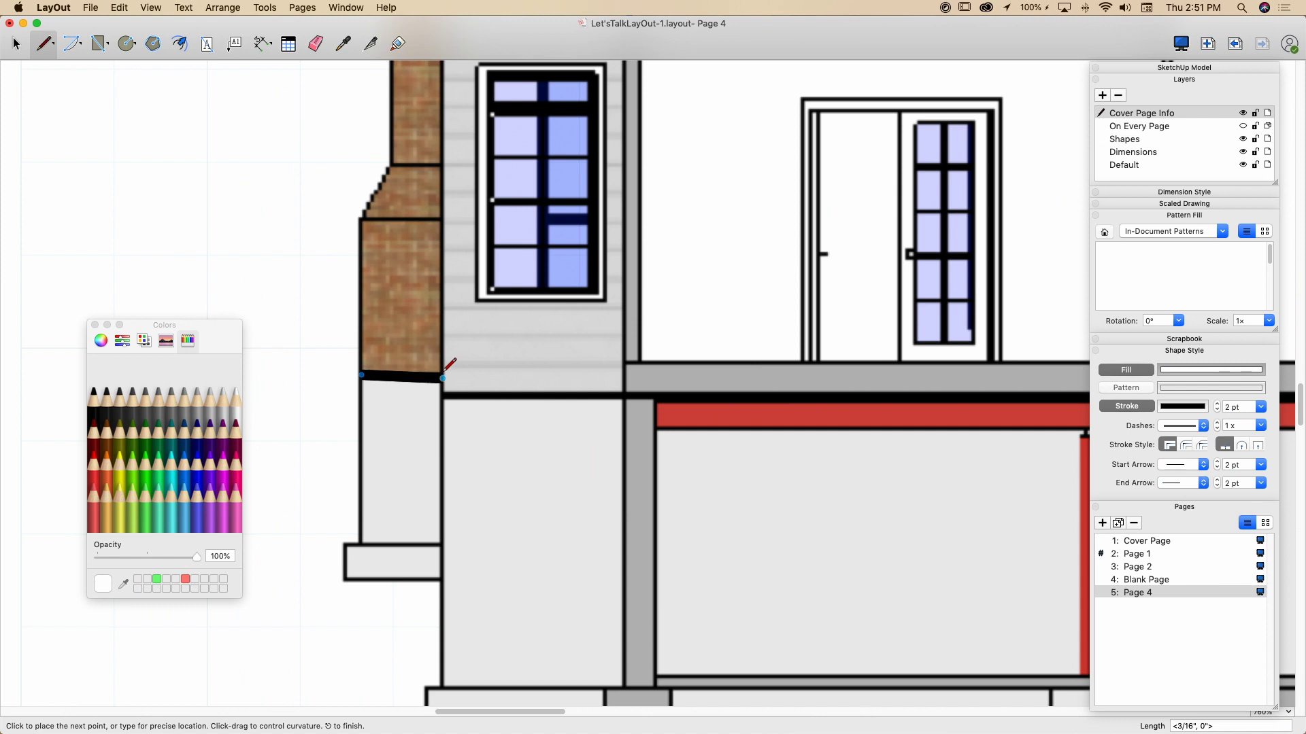
pyautogui.click(442, 377)
pyautogui.scroll(-10, 296, 362)
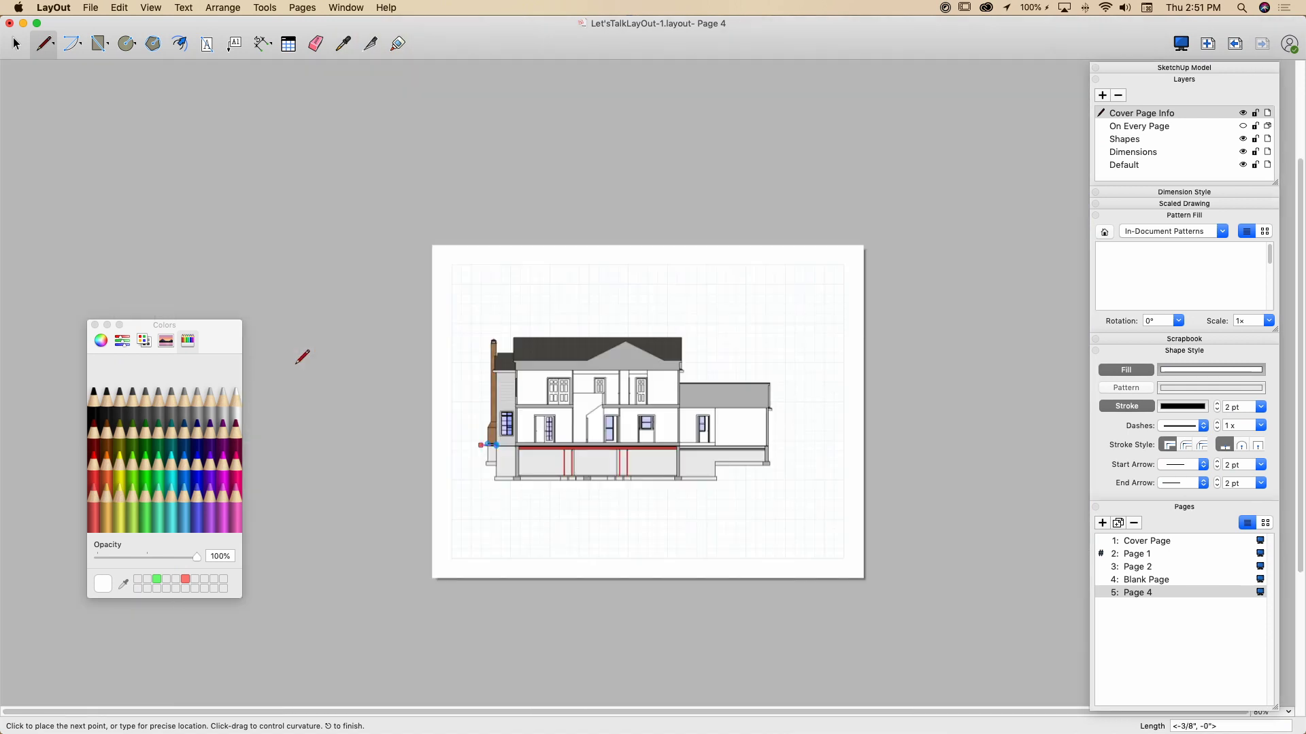
pyautogui.scroll(3, 583, 489)
pyautogui.scroll(3, 720, 432)
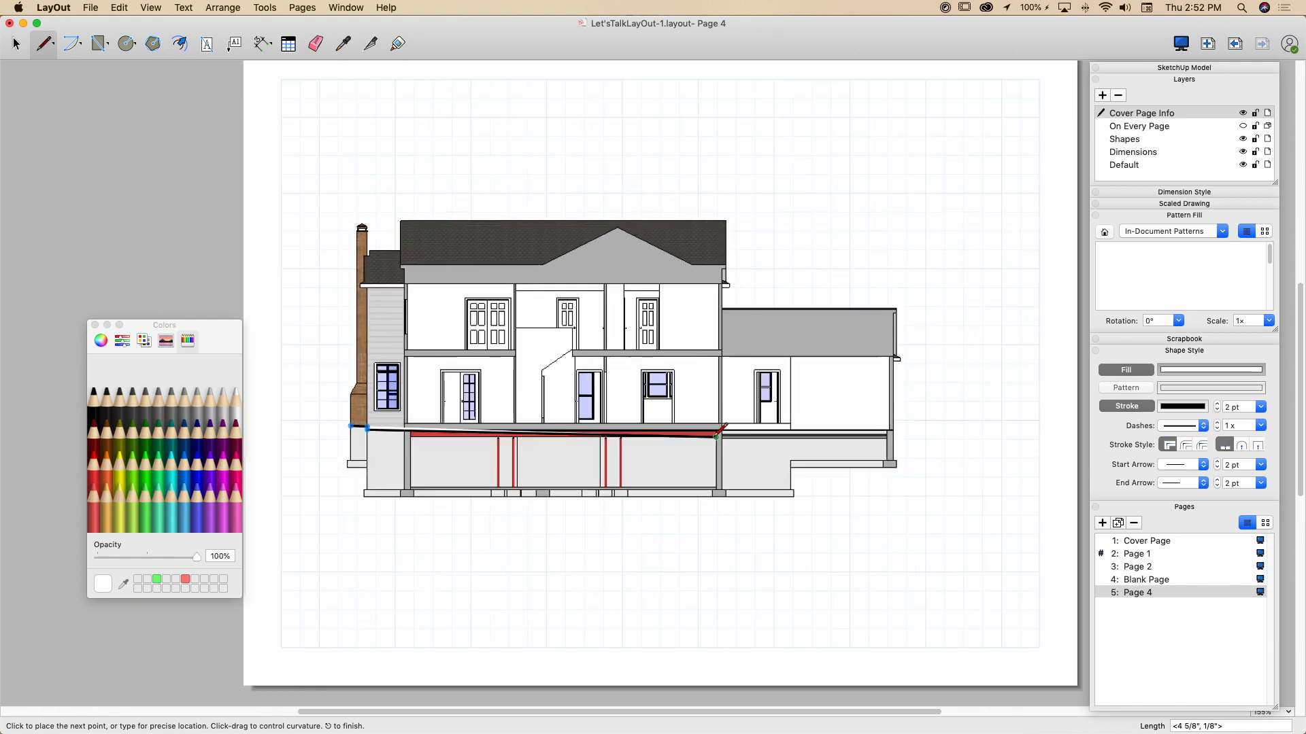
pyautogui.scroll(4, 719, 432)
pyautogui.scroll(3, 724, 425)
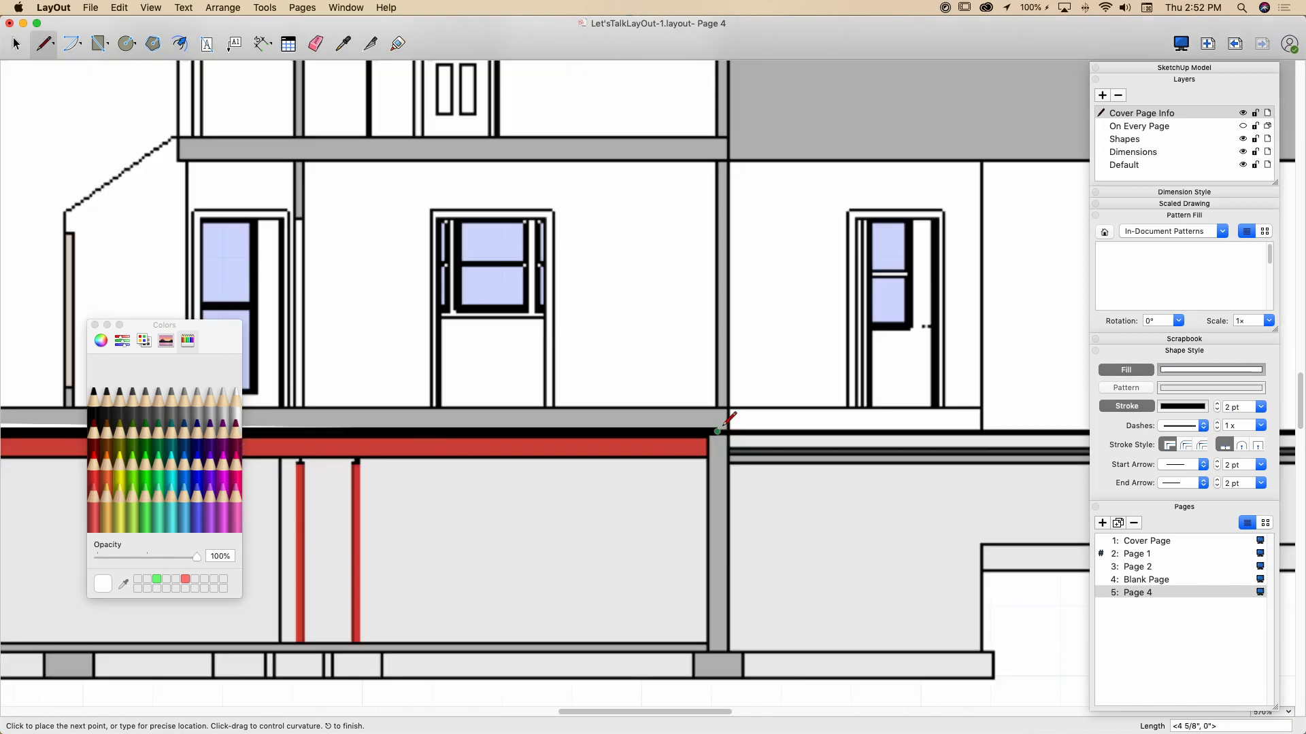
pyautogui.scroll(-9, 700, 415)
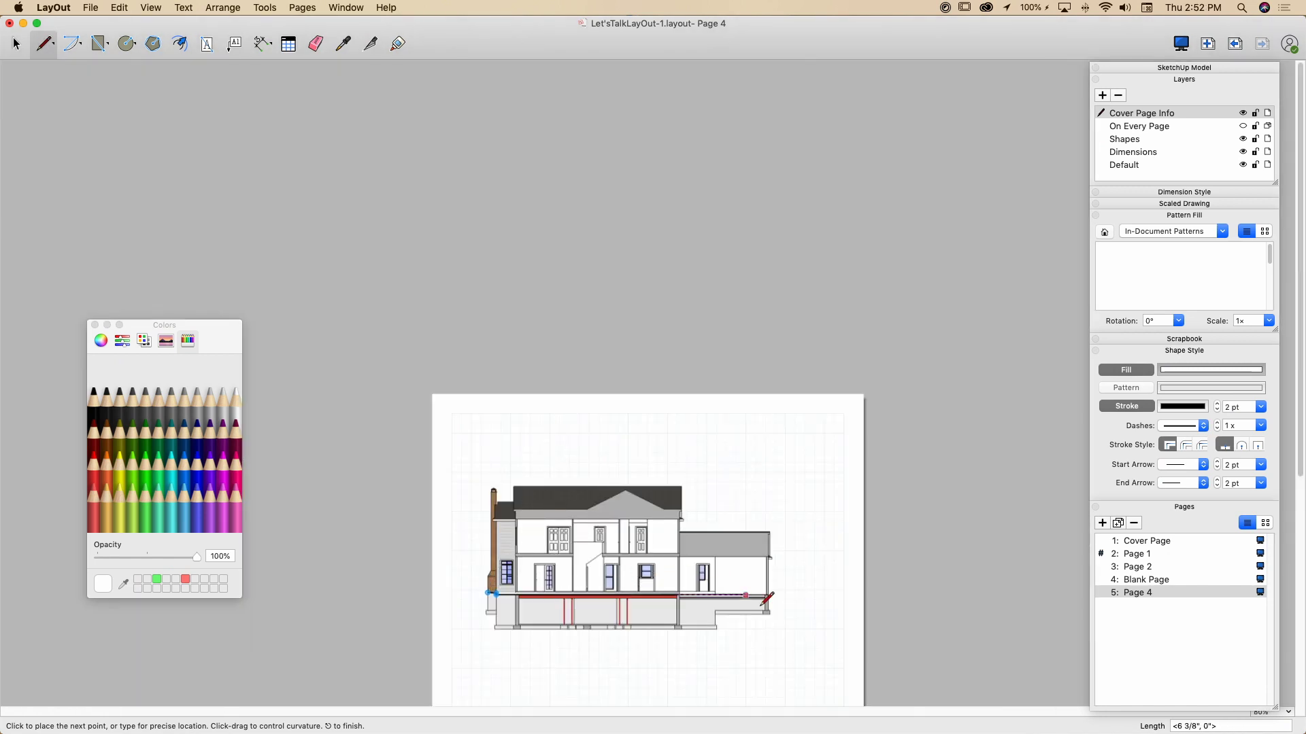
pyautogui.scroll(5, 762, 604)
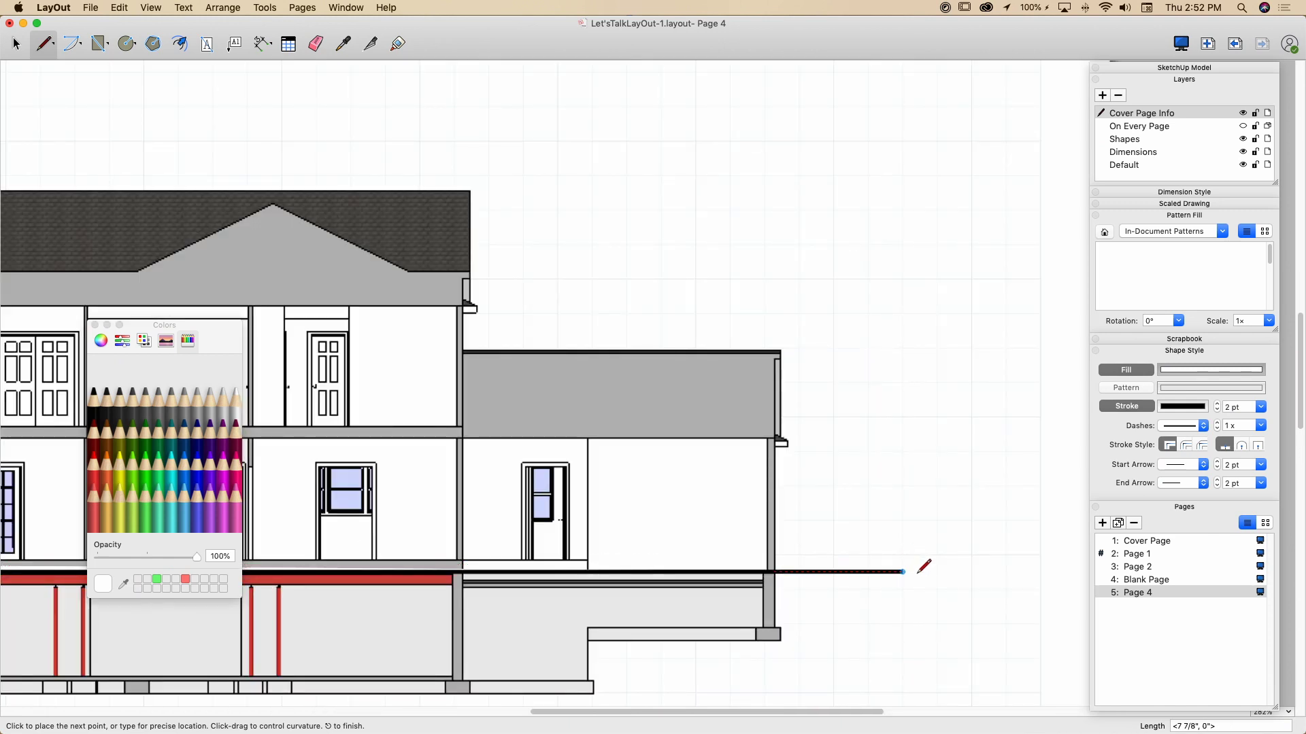
# Place the mask's right, bottom and left corners below the house and close the shape.
pyautogui.click(904, 572)
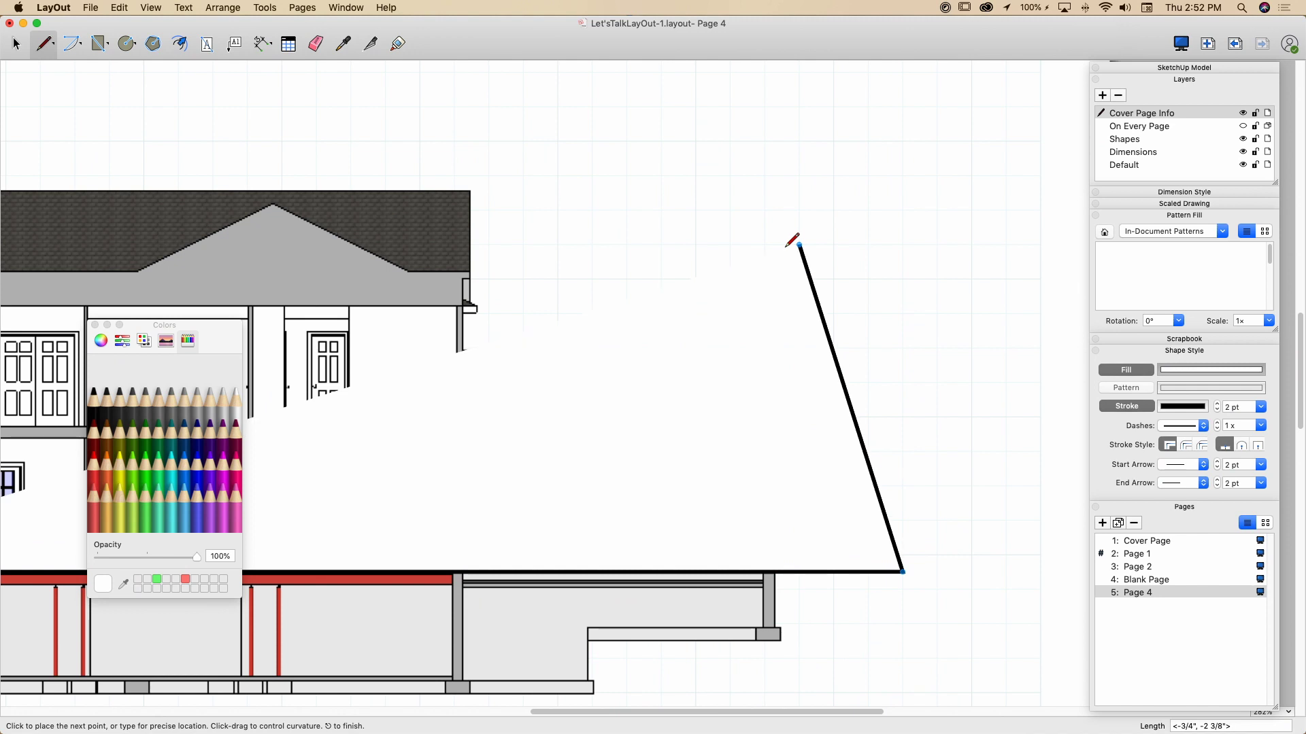
pyautogui.scroll(-2, 796, 242)
pyautogui.click(797, 243)
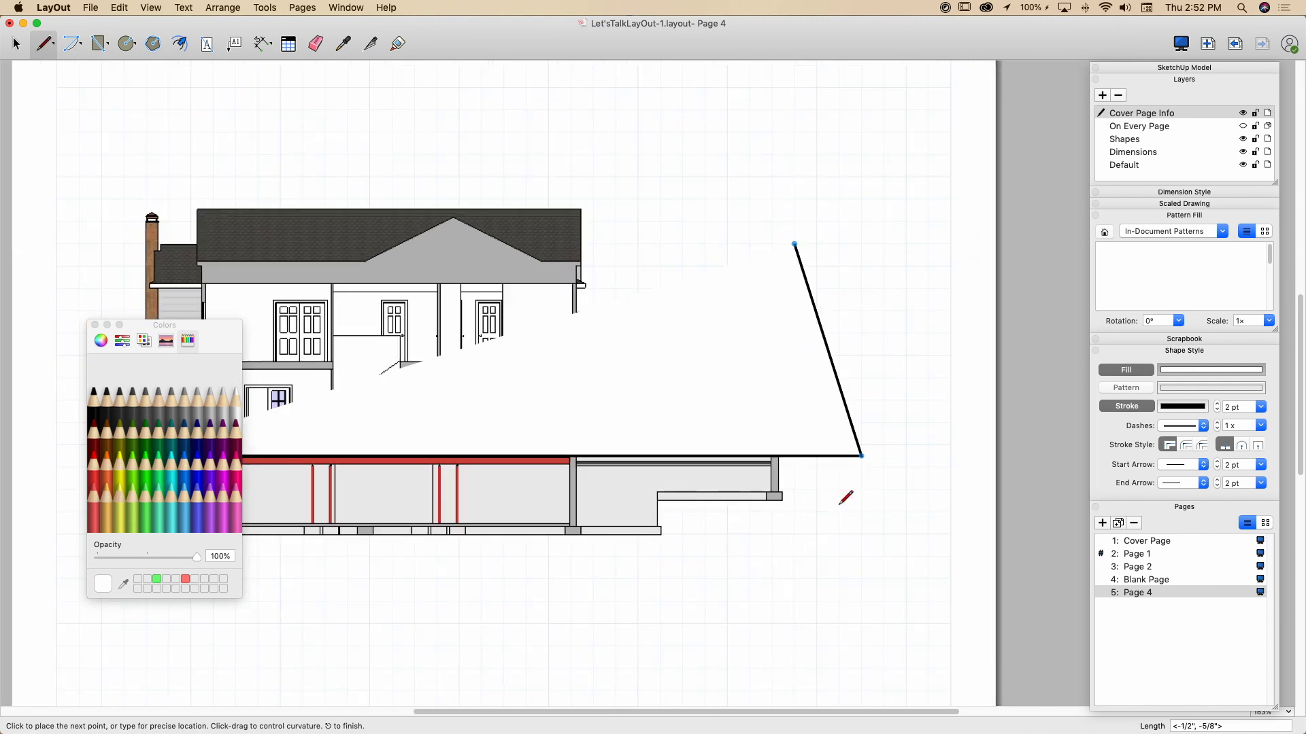
pyautogui.click(837, 601)
pyautogui.scroll(-1, 921, 431)
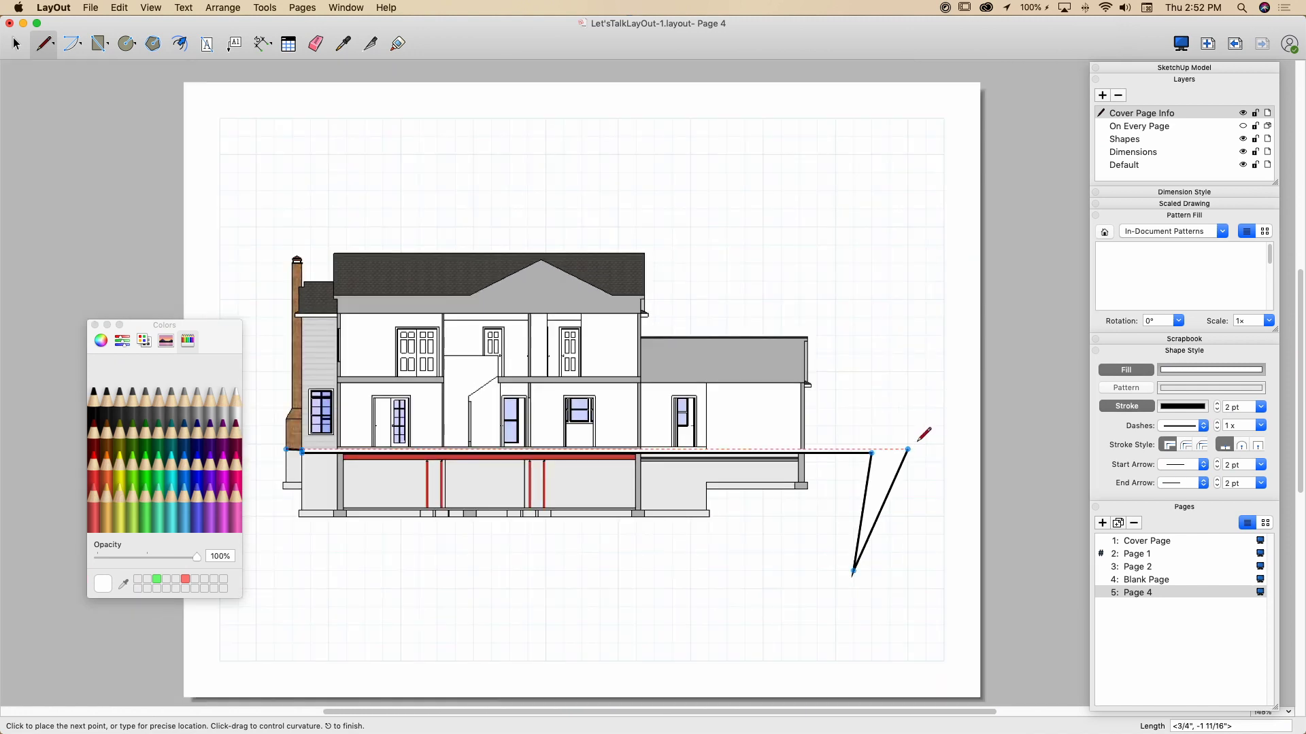
pyautogui.click(267, 571)
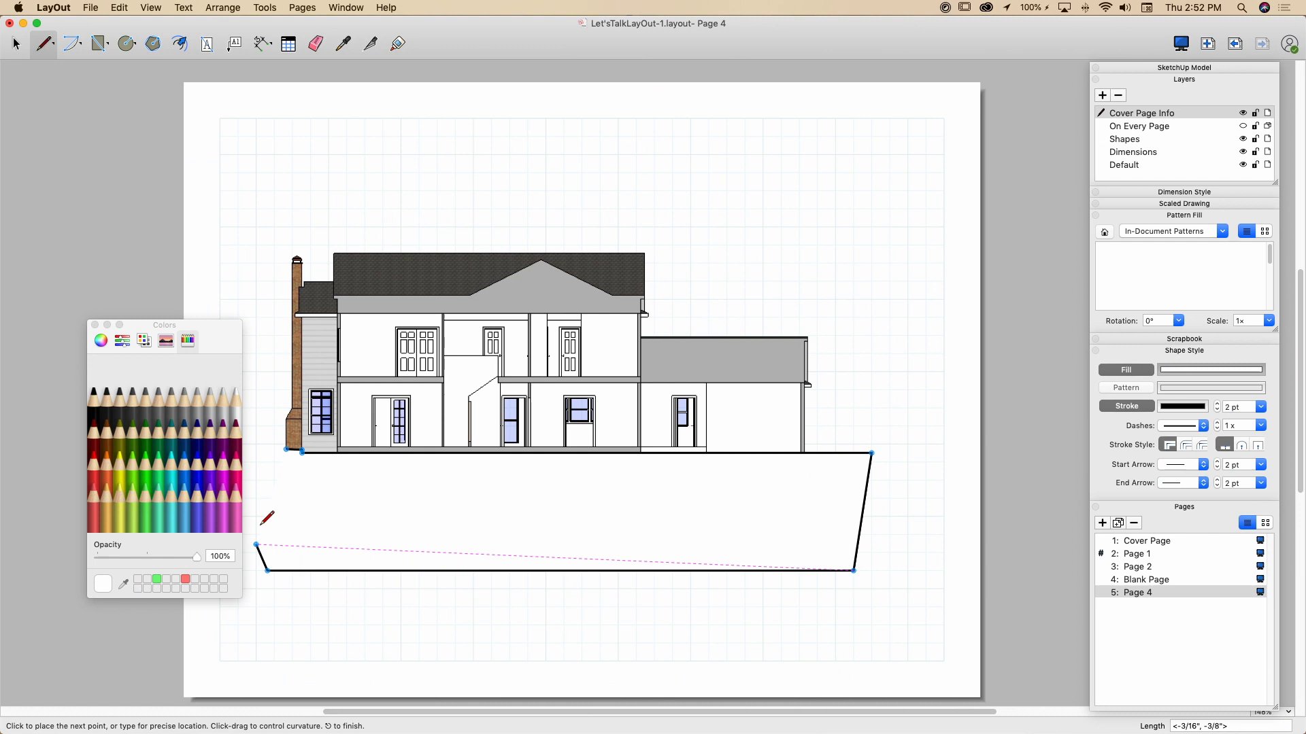
pyautogui.click(257, 449)
pyautogui.click(286, 450)
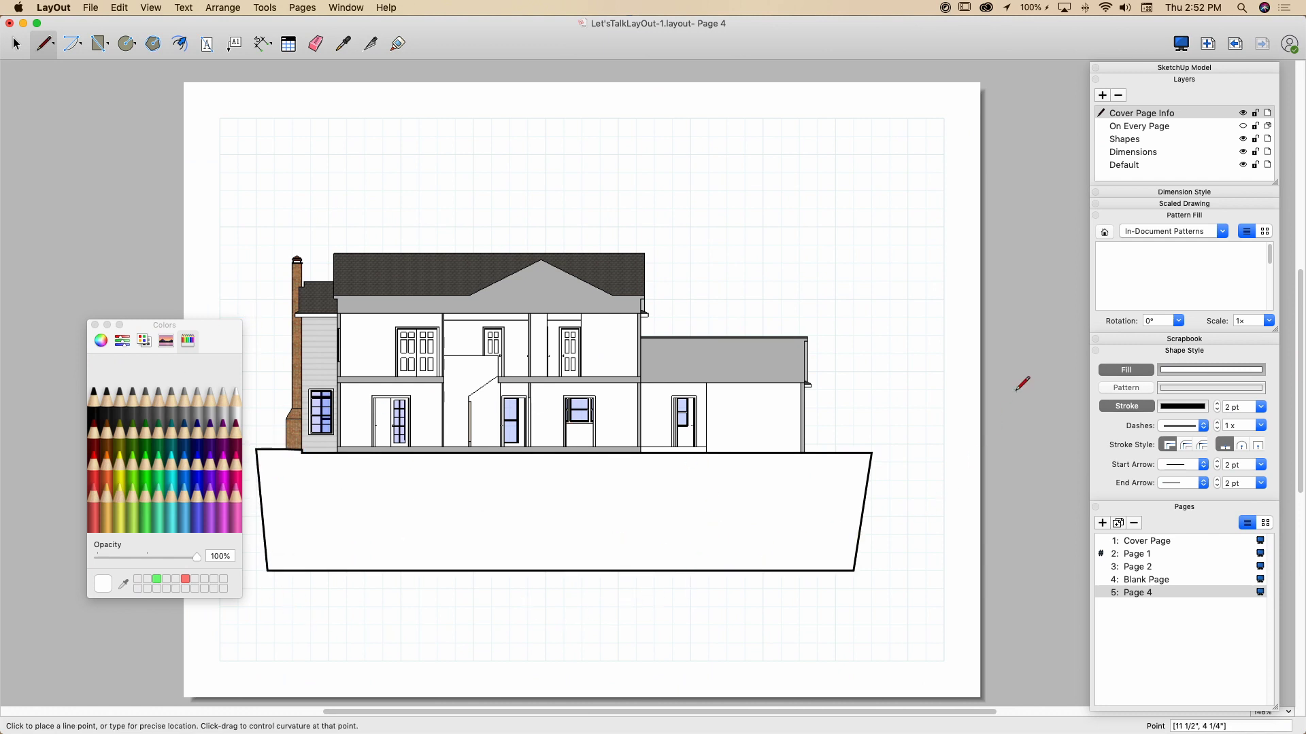
pyautogui.scroll(-1, 1017, 388)
pyautogui.scroll(1, 805, 621)
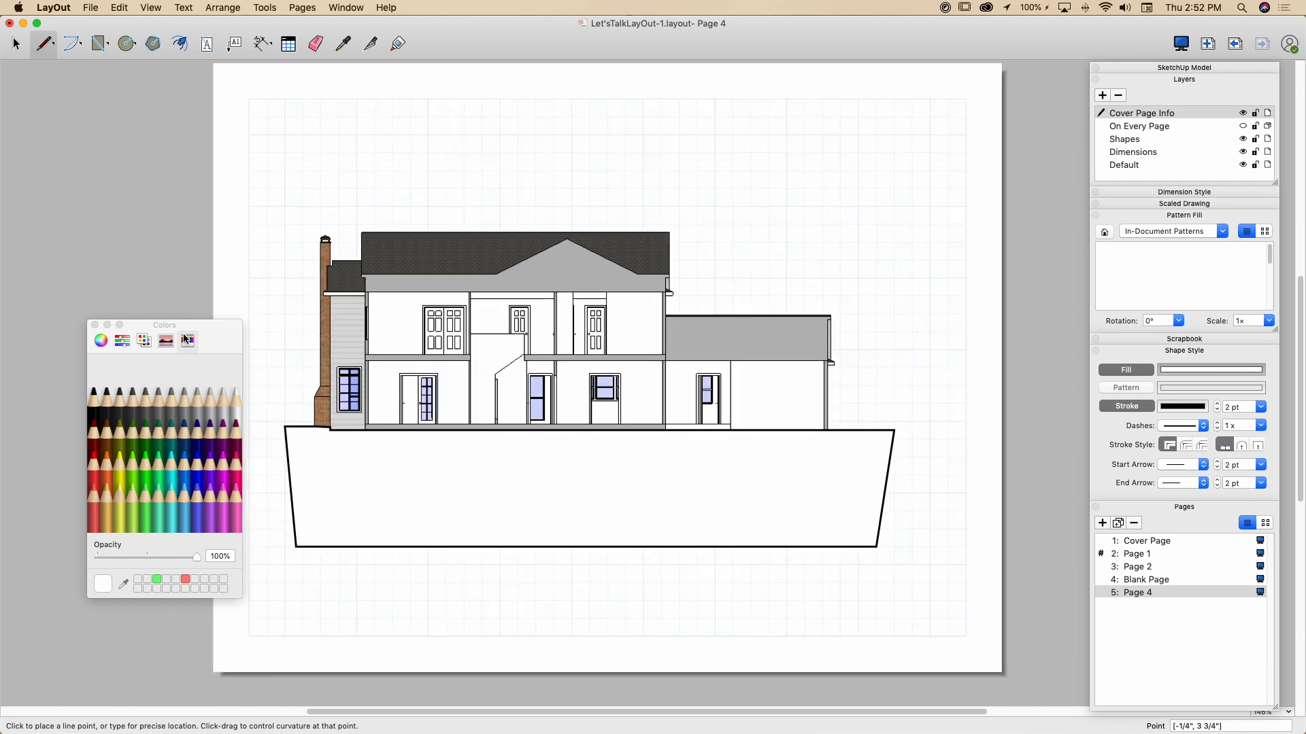
# Turn off Stroke on the trapezoid mask below the house.
pyautogui.moveTo(136, 328); pyautogui.dragTo(81, 297)
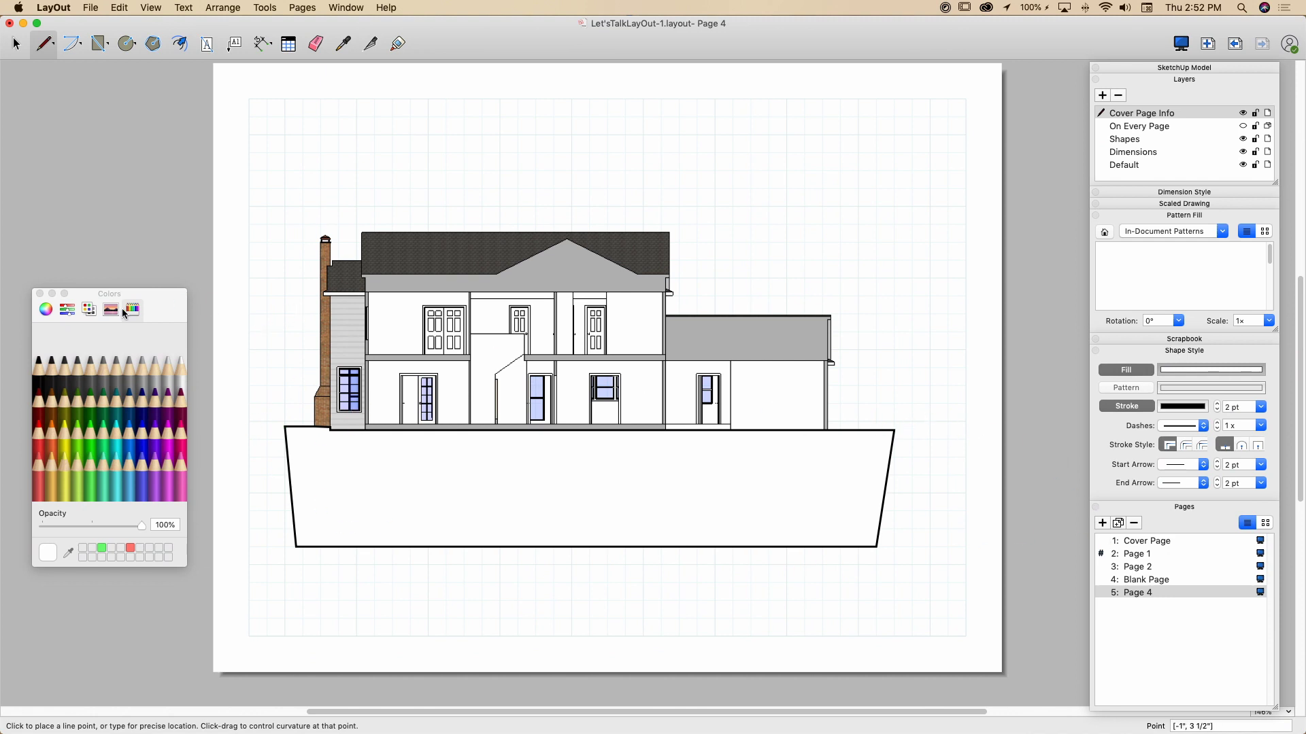
pyautogui.click(17, 44)
pyautogui.click(453, 507)
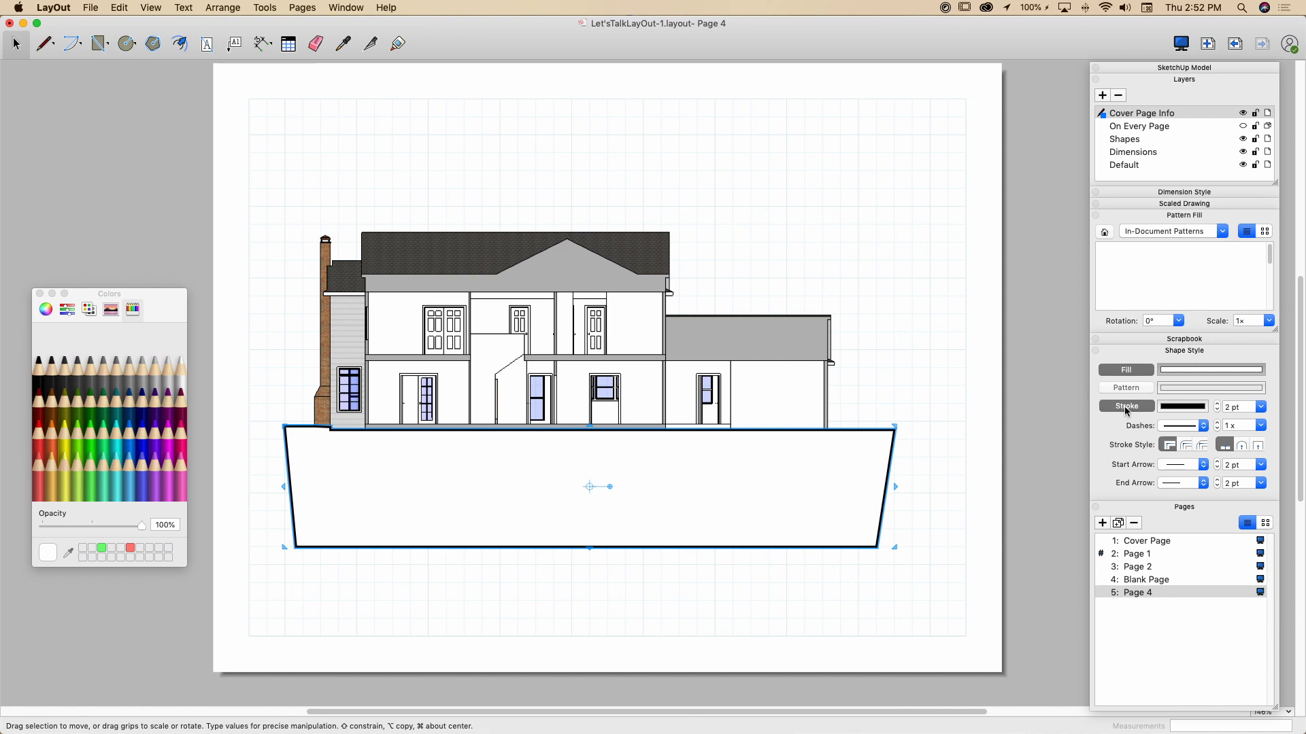
pyautogui.click(1126, 408)
pyautogui.click(1042, 427)
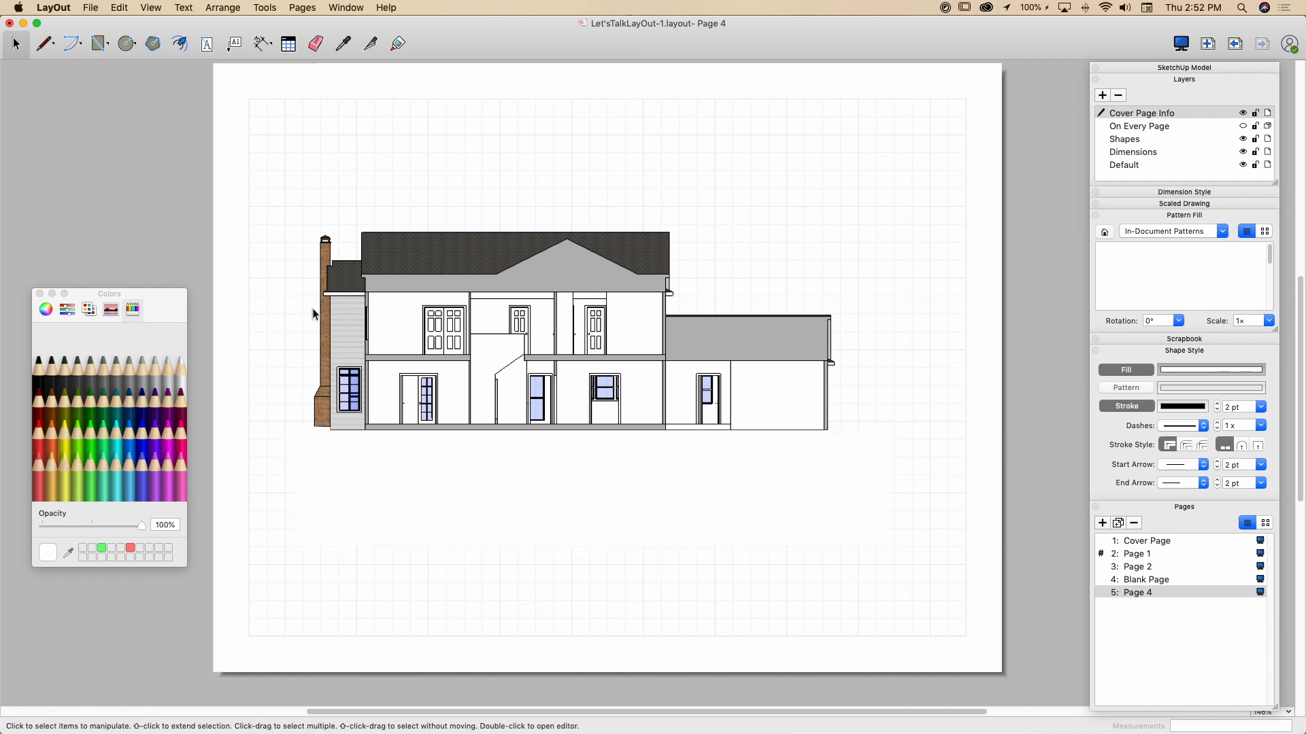